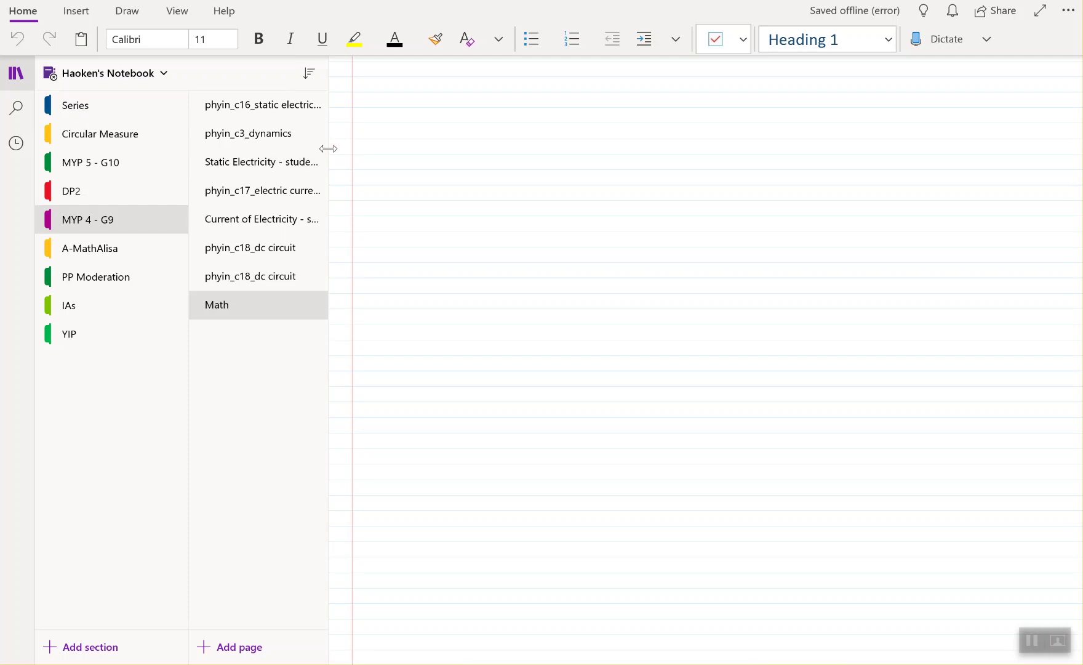
Hide the section and page lists, and handwrite the equation x² + 4x − 21 = 0 in black ink near the page's top.
{"action": "left_click", "coordinate": [16, 72]}
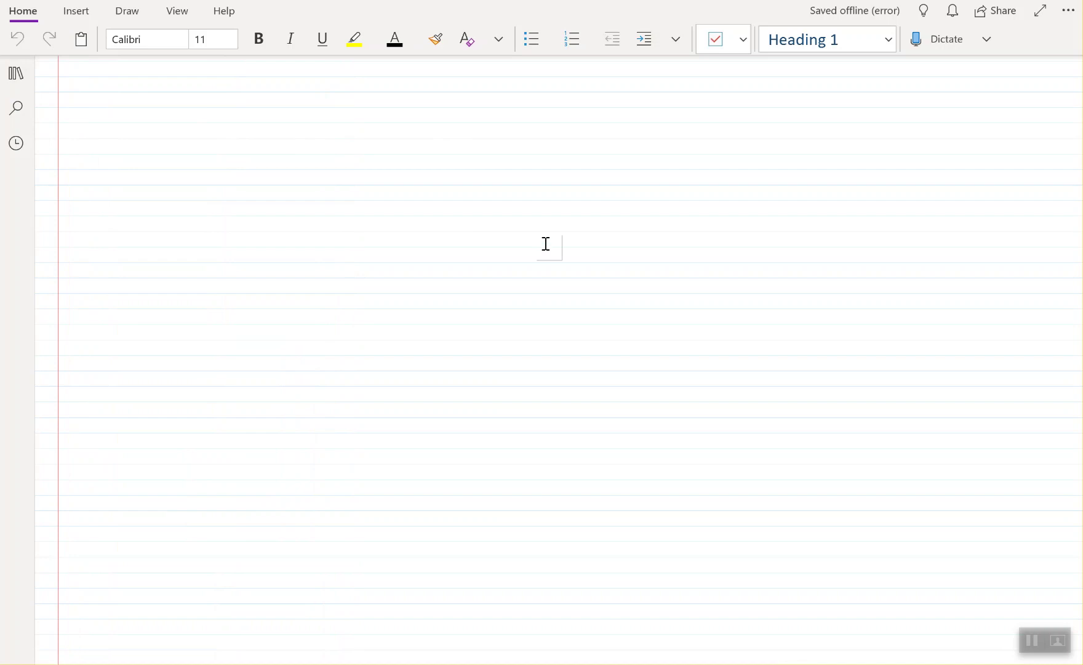
{"action": "left_click", "coordinate": [127, 11]}
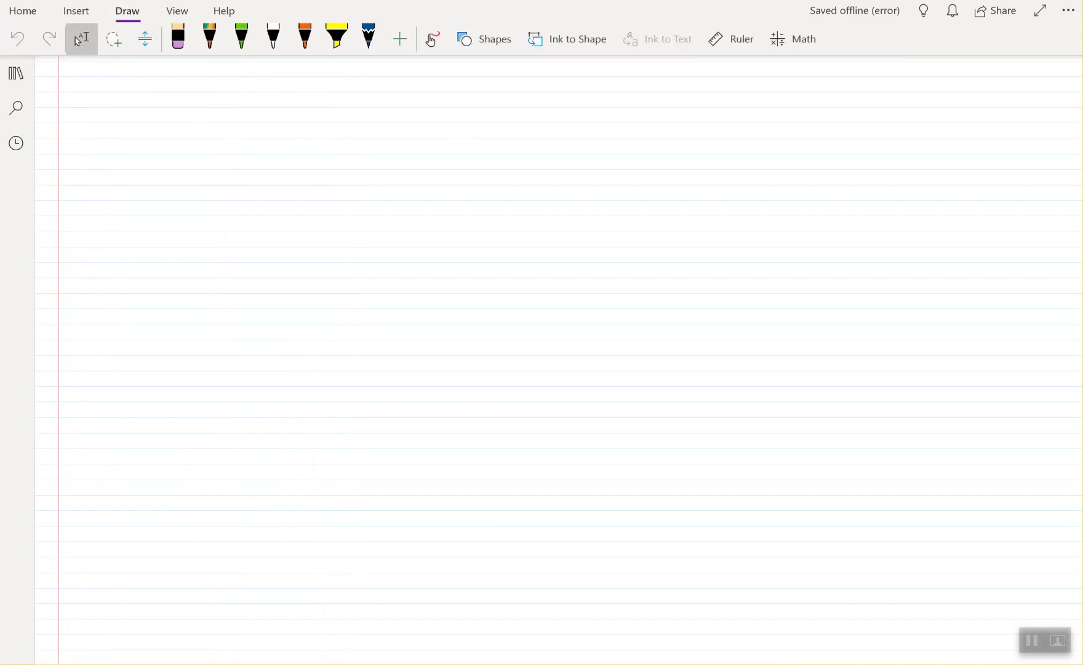
{"action": "left_click", "coordinate": [274, 37]}
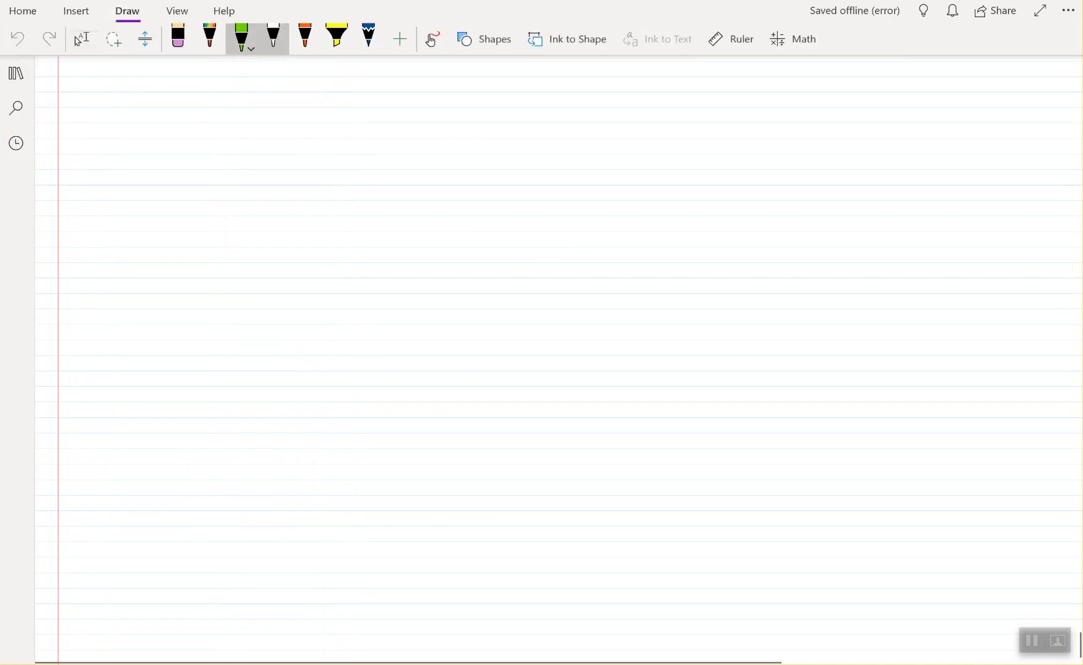
{"action": "left_click", "coordinate": [273, 37]}
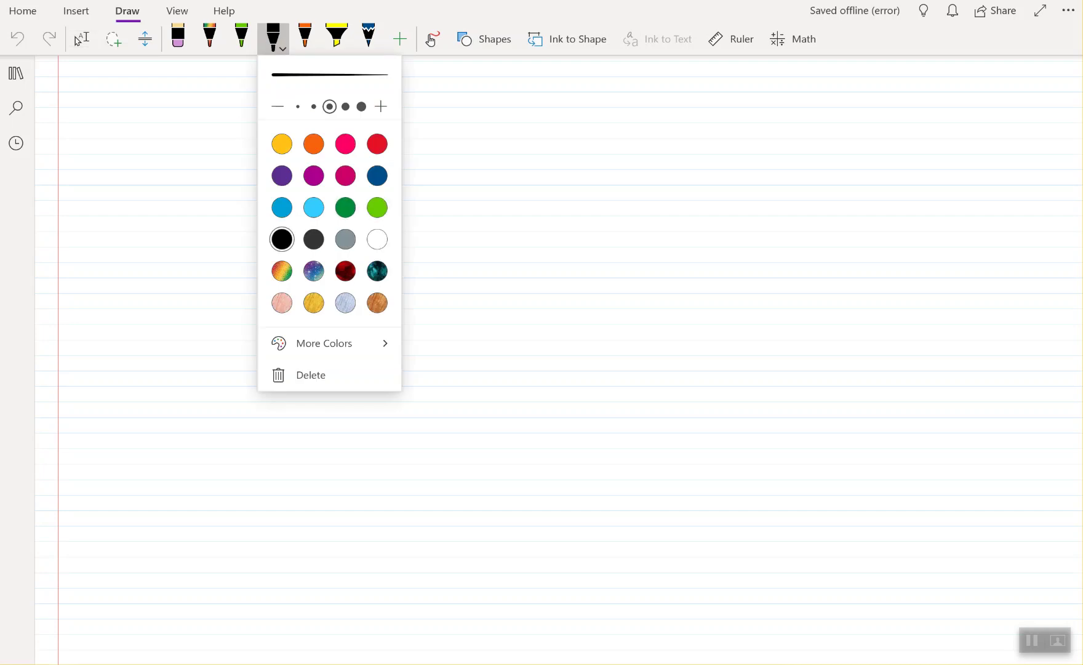
{"action": "key", "text": "Escape"}
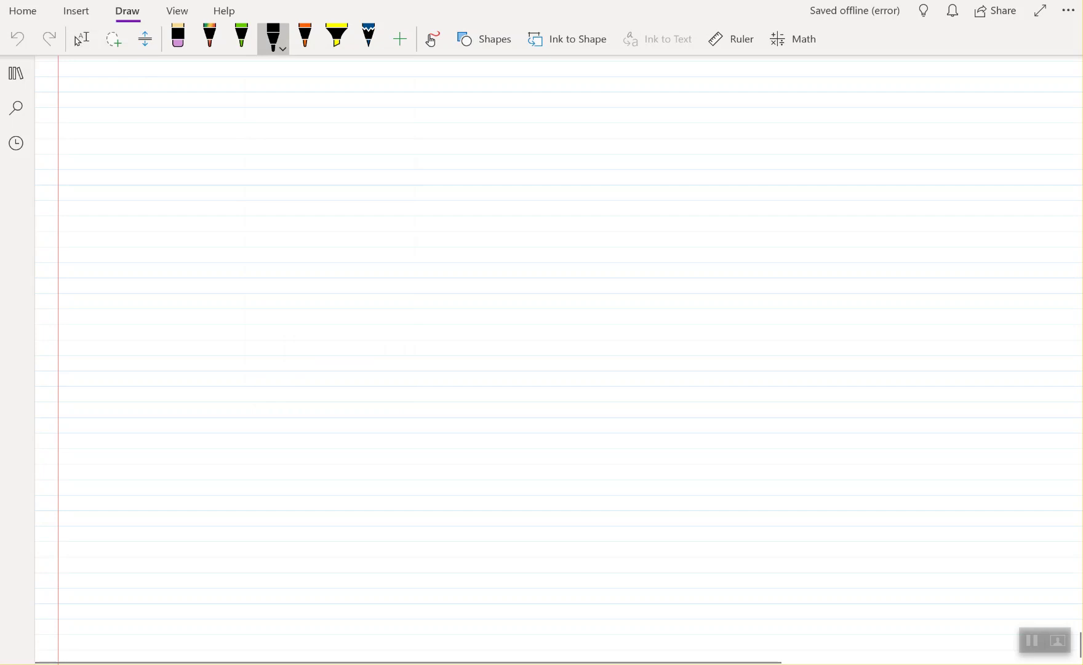
{"action": "mouse_move", "coordinate": [184, 125]}
{"action": "left_mouse_down"}
{"action": "mouse_move", "coordinate": [176, 142]}
{"action": "mouse_move", "coordinate": [267, 124]}
{"action": "left_mouse_up"}
{"action": "mouse_move", "coordinate": [259, 121]}
{"action": "left_mouse_down"}
{"action": "mouse_move", "coordinate": [256, 139]}
{"action": "mouse_move", "coordinate": [427, 132]}
{"action": "left_mouse_up"}
{"action": "left_click_drag", "start_coordinate": [440, 111], "coordinate": [432, 134]}
{"action": "left_click_drag", "start_coordinate": [485, 121], "coordinate": [466, 123]}
{"action": "left_click_drag", "start_coordinate": [463, 130], "coordinate": [521, 113]}
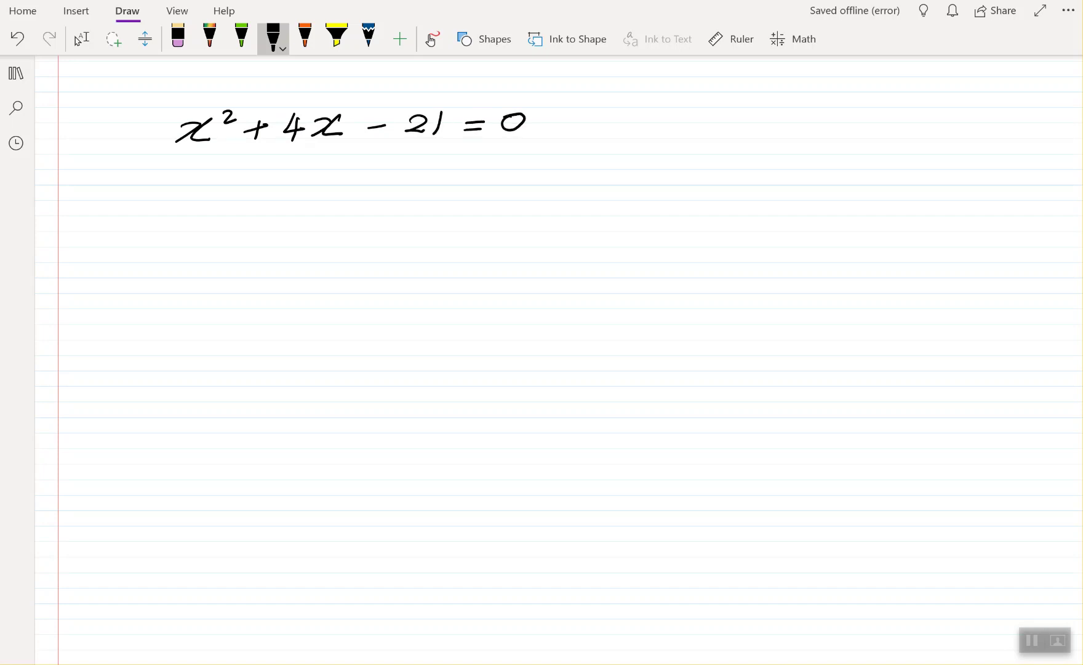
Select the handwritten quadratic equation and solve it for x with the Math assistant.
{"action": "left_click", "coordinate": [82, 38]}
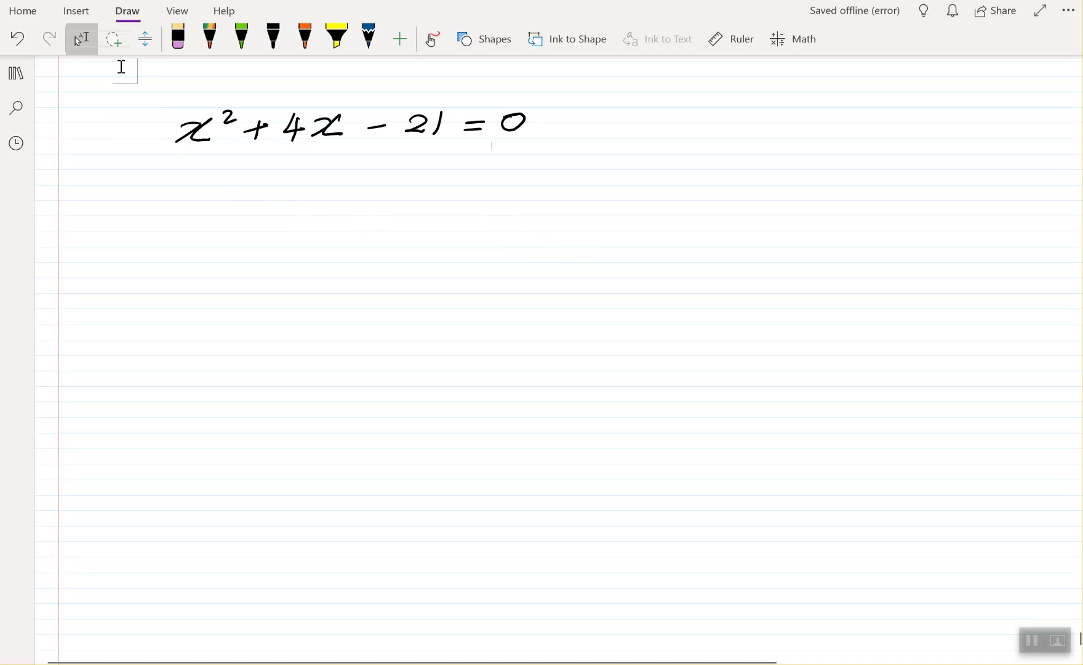
{"action": "left_click", "coordinate": [114, 41]}
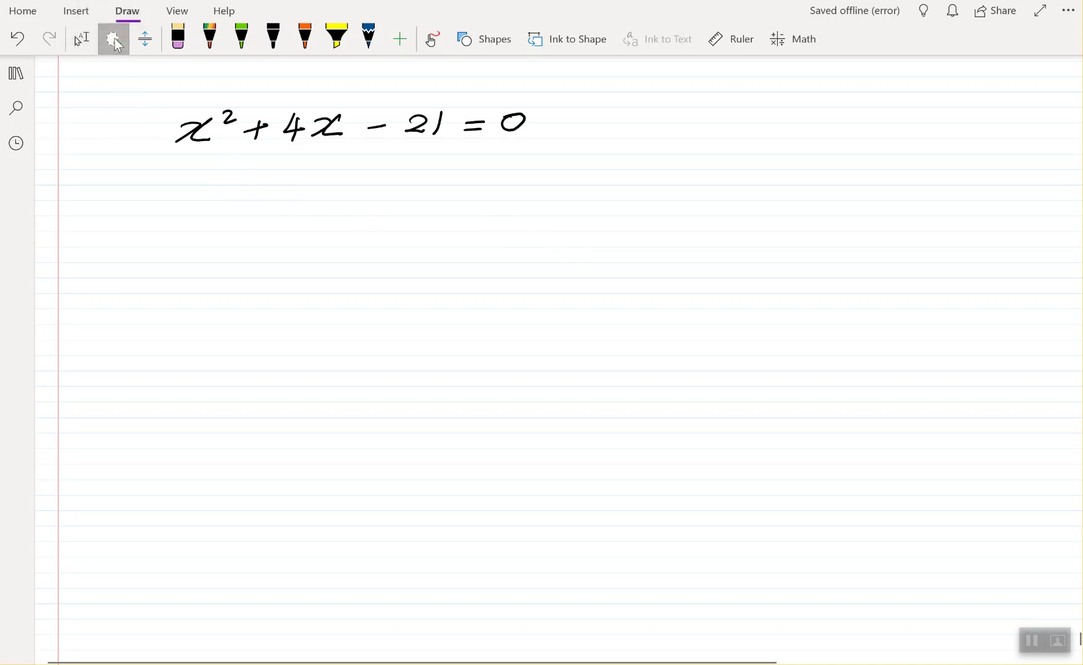
{"action": "left_click", "coordinate": [82, 39]}
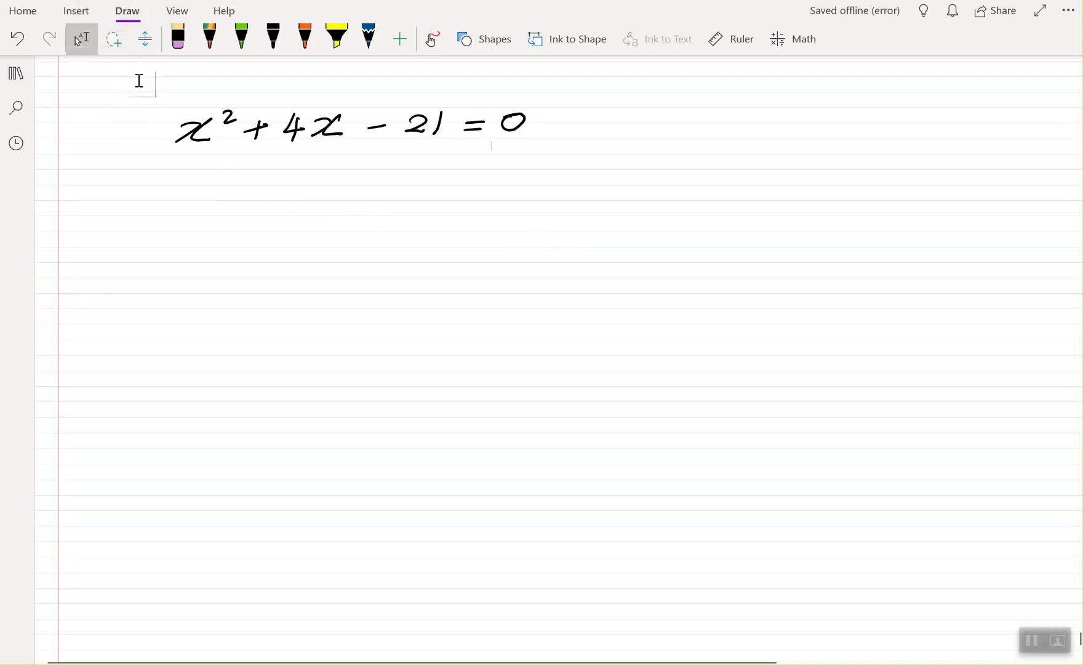
{"action": "left_click_drag", "start_coordinate": [138, 80], "coordinate": [582, 171]}
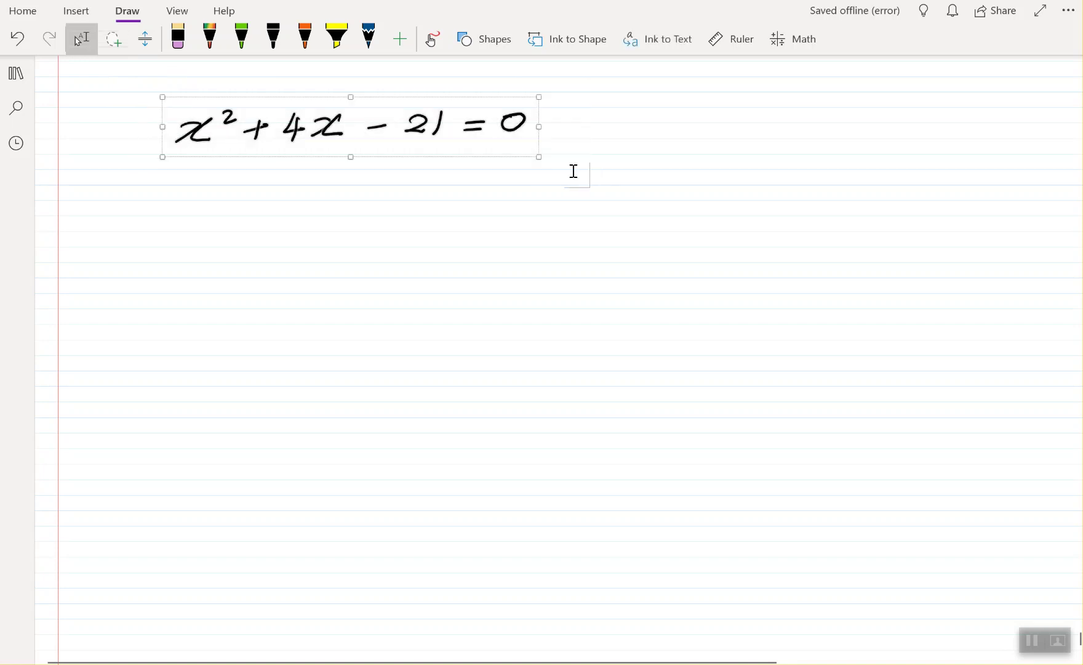
{"action": "left_click", "coordinate": [796, 41]}
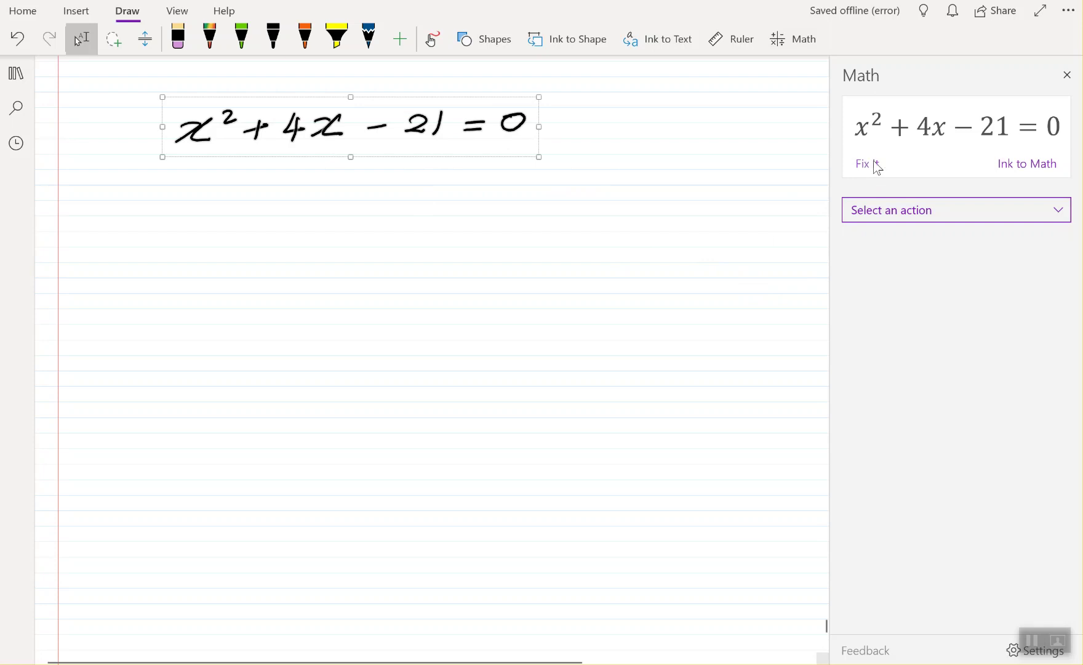
{"action": "left_click", "coordinate": [920, 212]}
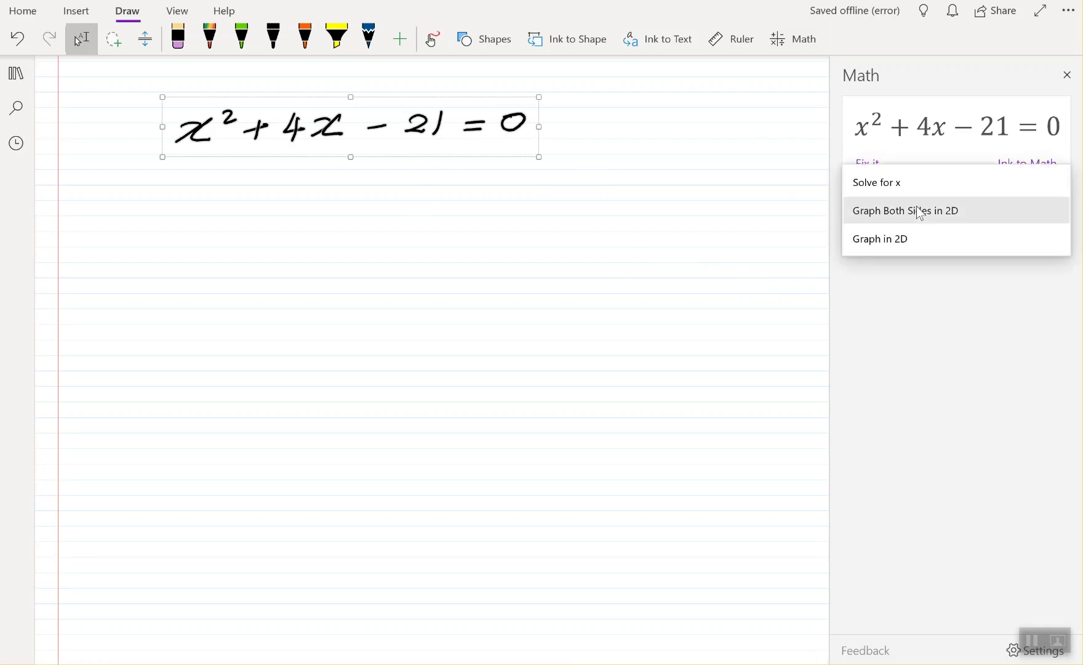
{"action": "left_click", "coordinate": [878, 185]}
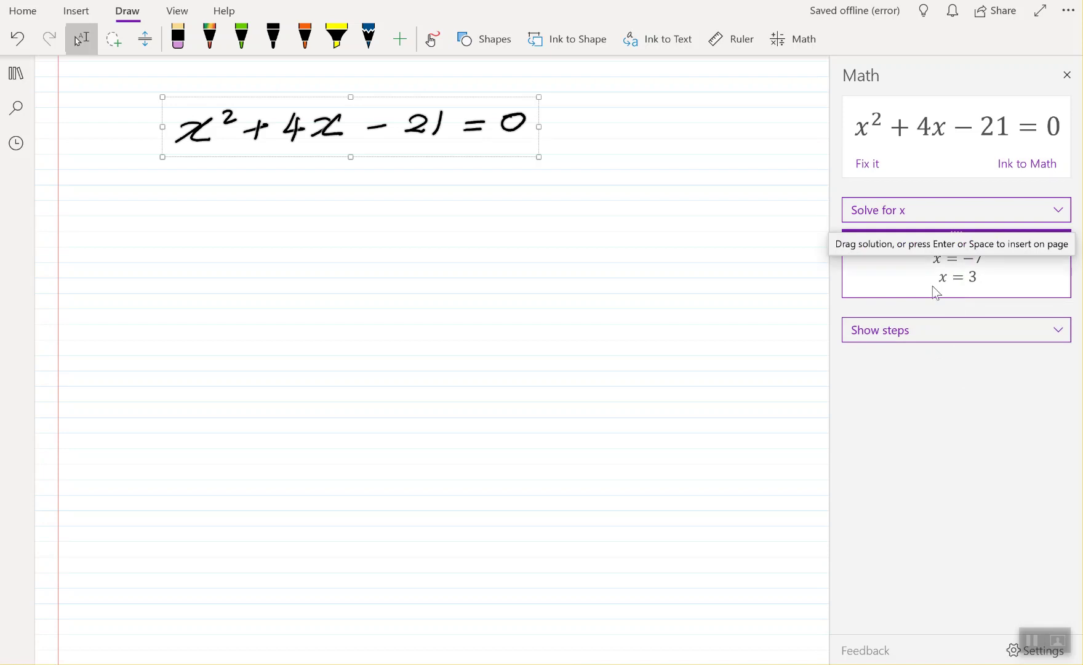
Show the quadratic's solution steps using the quadratic formula, read through them, and deselect the equation.
{"action": "left_click", "coordinate": [921, 330]}
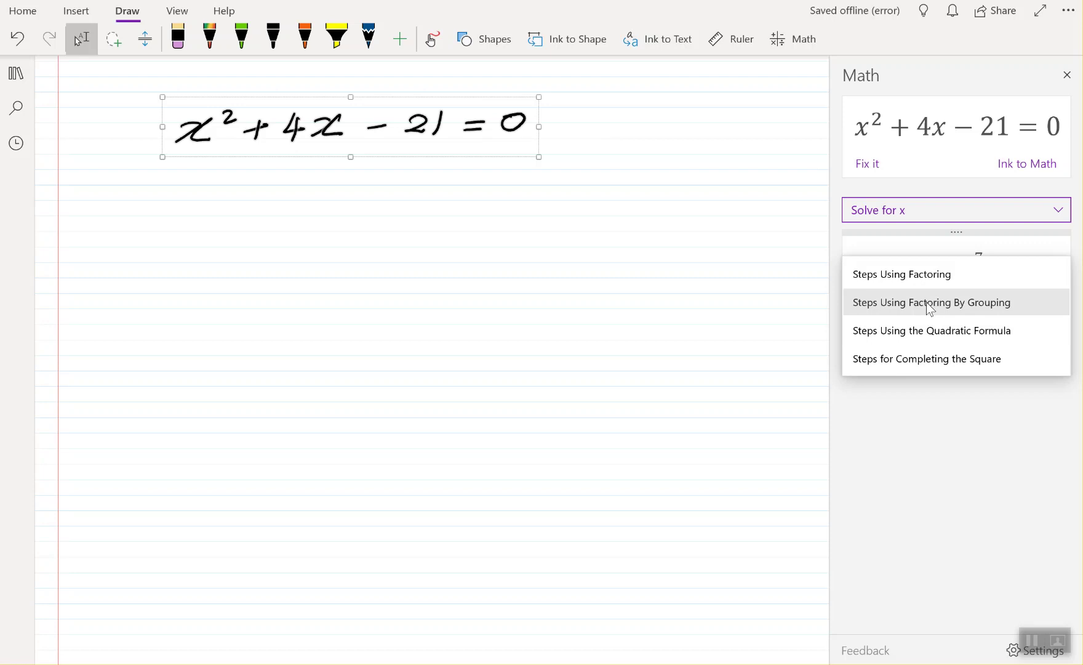
{"action": "left_click", "coordinate": [933, 329]}
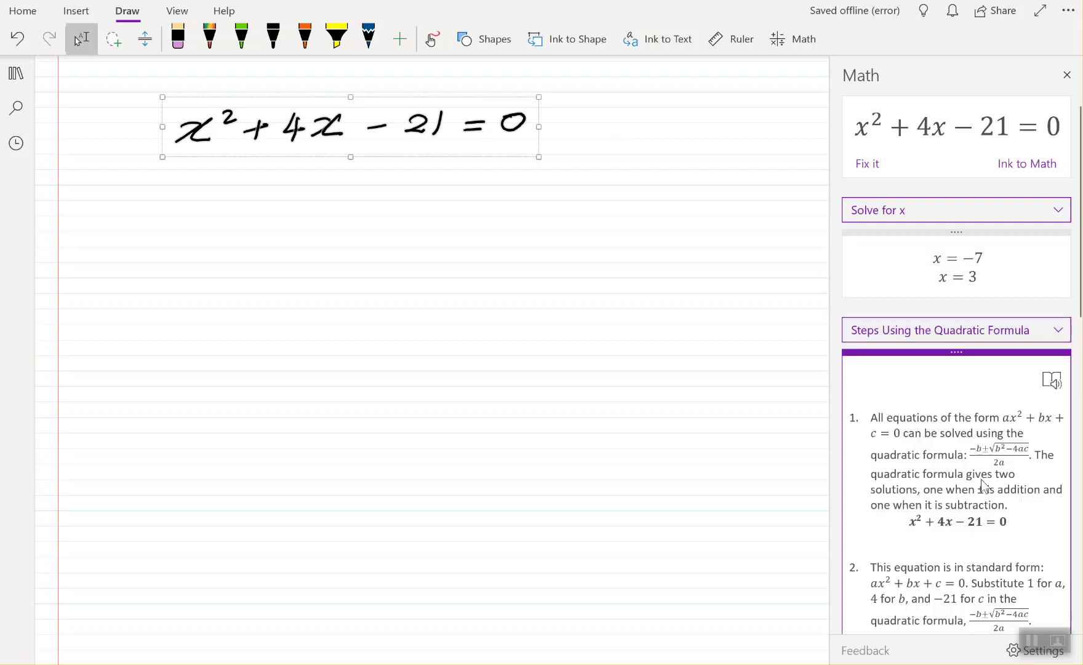
{"action": "scroll", "coordinate": [960, 369], "scroll_direction": "down", "scroll_amount": 3}
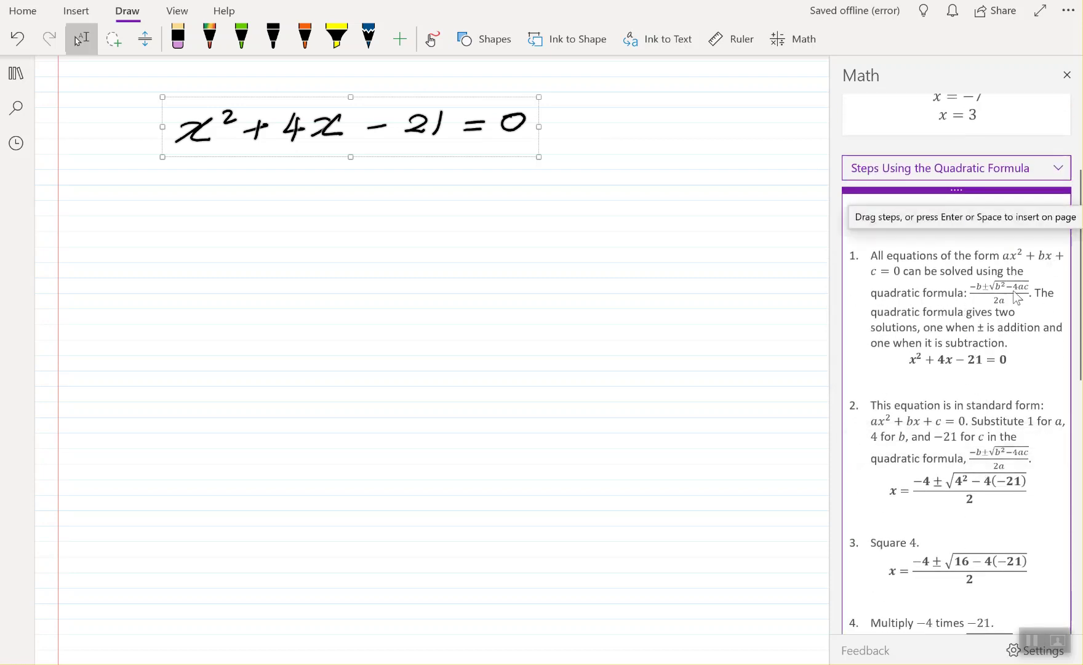
{"action": "scroll", "coordinate": [973, 493], "scroll_direction": "down", "scroll_amount": 3}
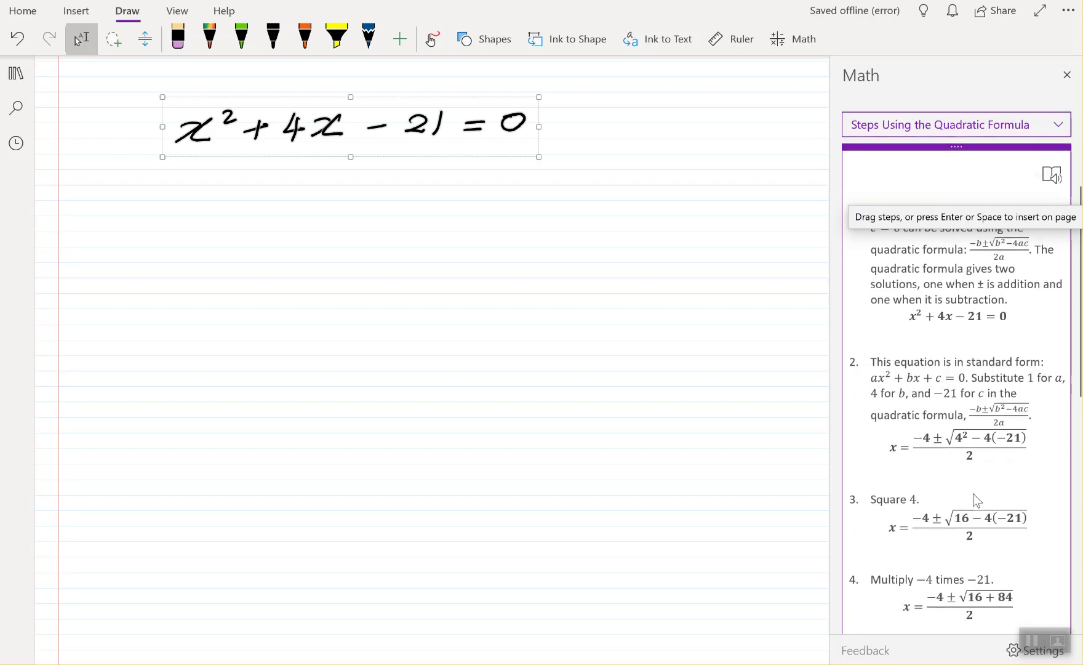
{"action": "scroll", "coordinate": [994, 437], "scroll_direction": "down", "scroll_amount": 8}
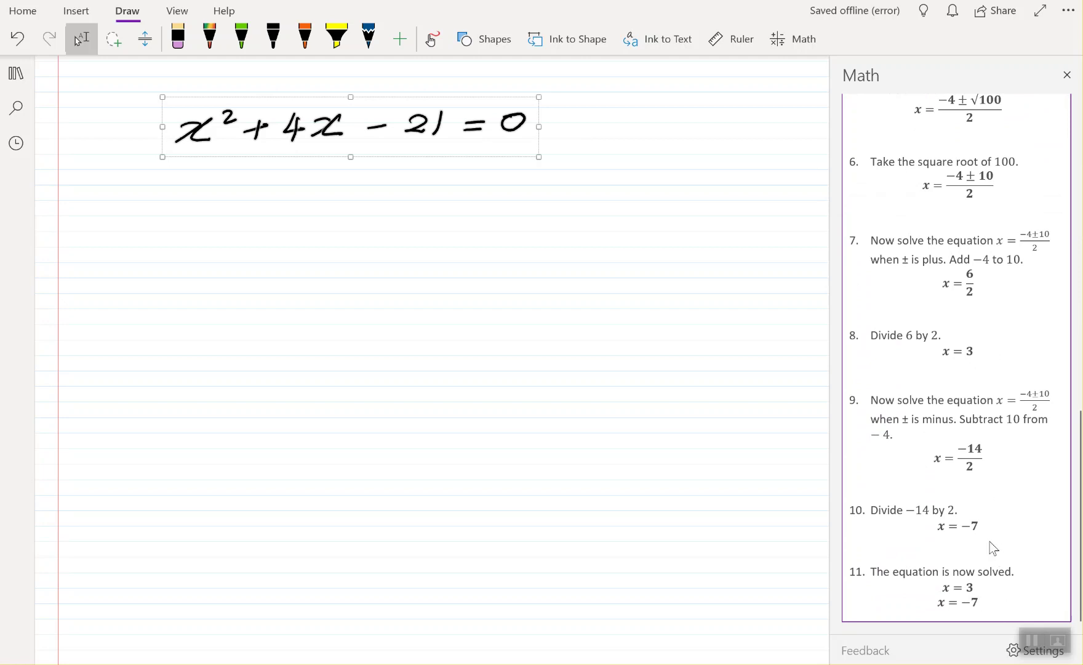
{"action": "scroll", "coordinate": [991, 544], "scroll_direction": "up", "scroll_amount": 10}
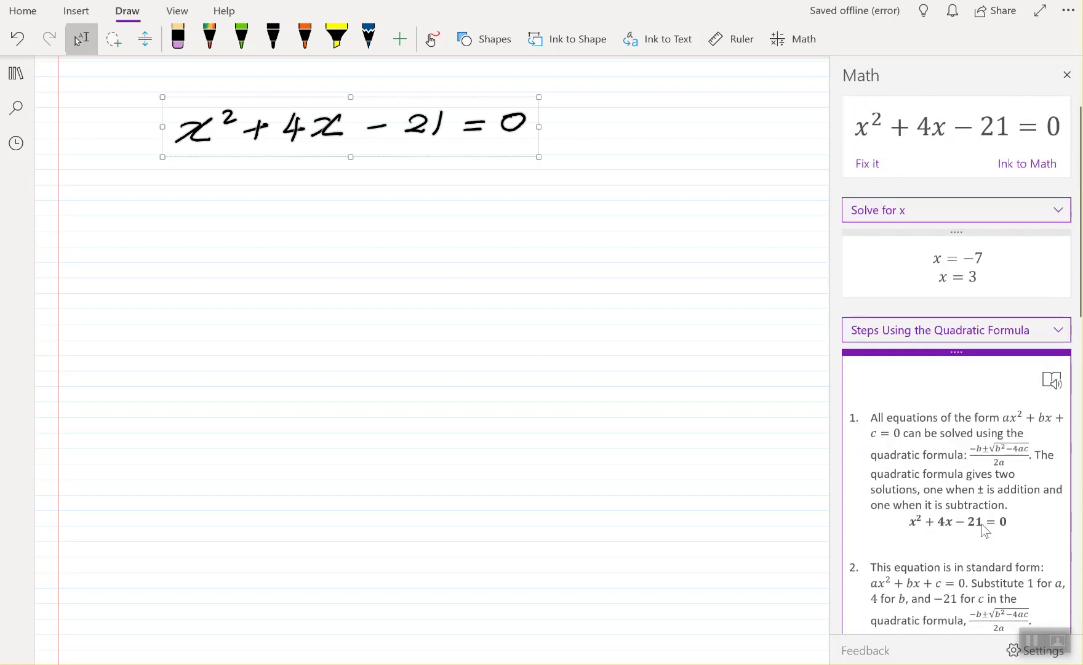
{"action": "left_click", "coordinate": [683, 132]}
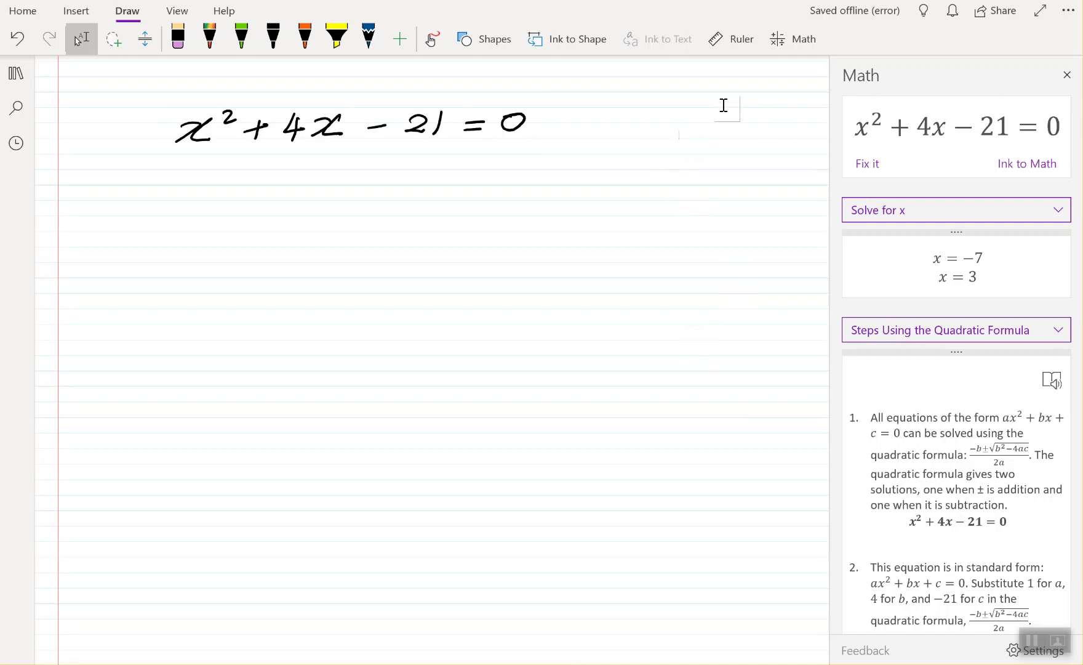
Handwrite the equation 2 sin x = −√3 in black ink below the quadratic equation.
{"action": "left_click", "coordinate": [273, 38]}
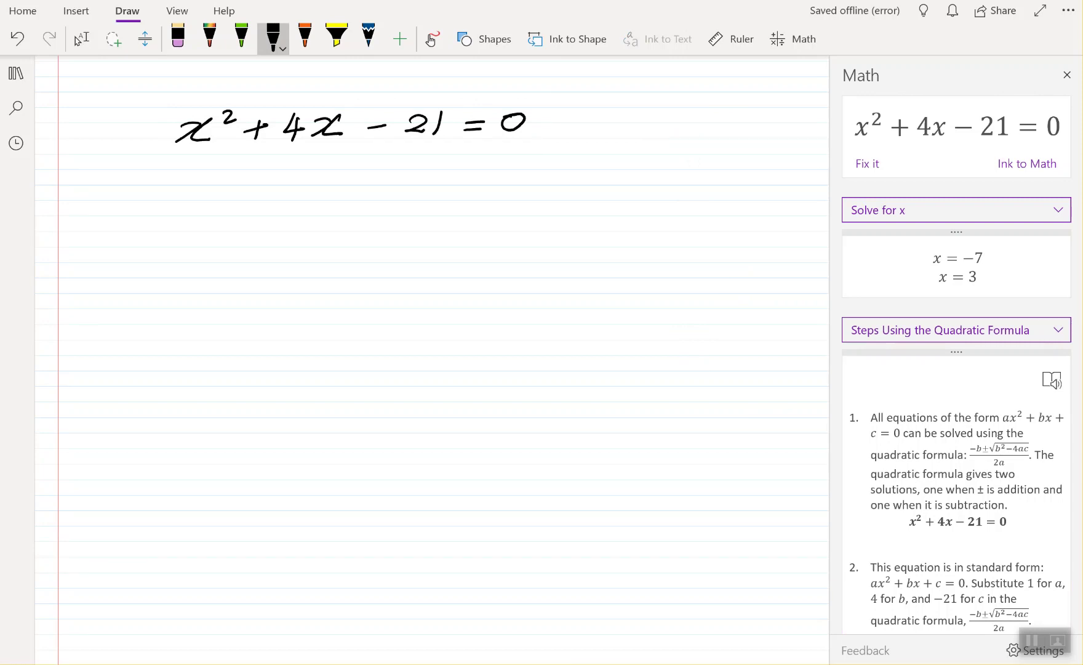
{"action": "mouse_move", "coordinate": [186, 201]}
{"action": "left_mouse_down"}
{"action": "mouse_move", "coordinate": [207, 198]}
{"action": "mouse_move", "coordinate": [208, 215]}
{"action": "mouse_move", "coordinate": [224, 217]}
{"action": "mouse_move", "coordinate": [289, 214]}
{"action": "left_mouse_up"}
{"action": "left_click", "coordinate": [247, 198]}
{"action": "mouse_move", "coordinate": [275, 214]}
{"action": "left_mouse_down"}
{"action": "mouse_move", "coordinate": [304, 194]}
{"action": "mouse_move", "coordinate": [307, 212]}
{"action": "mouse_move", "coordinate": [389, 203]}
{"action": "mouse_move", "coordinate": [411, 218]}
{"action": "mouse_move", "coordinate": [453, 183]}
{"action": "mouse_move", "coordinate": [434, 210]}
{"action": "left_mouse_up"}
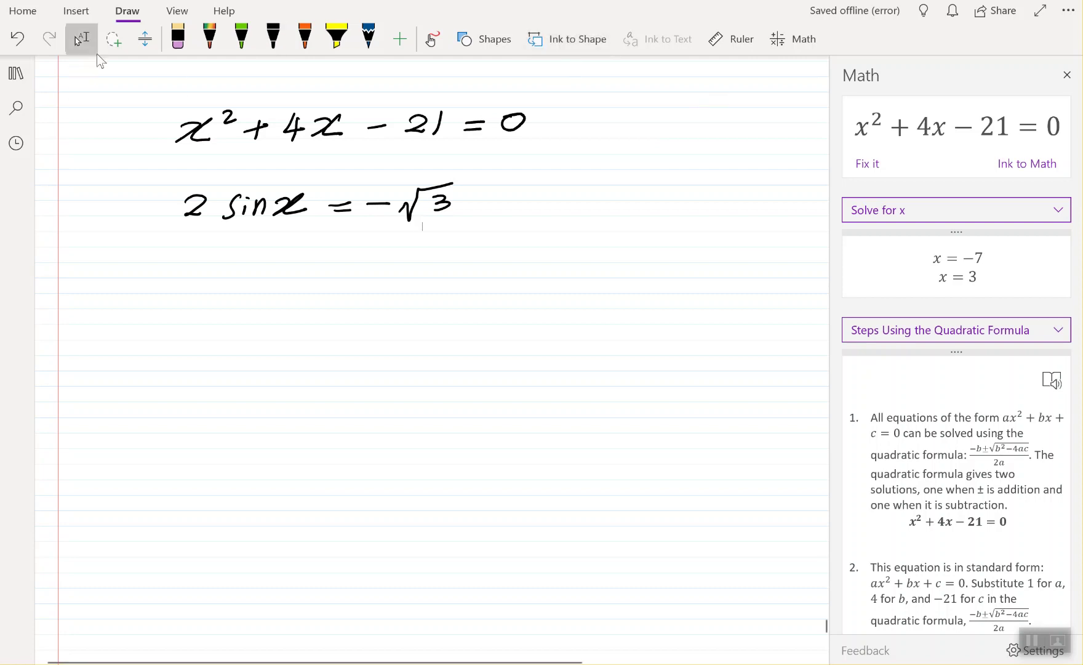
Select the handwritten sine equation and solve it for x with the Math assistant.
{"action": "left_click", "coordinate": [113, 39]}
{"action": "left_click_drag", "start_coordinate": [145, 161], "coordinate": [492, 258]}
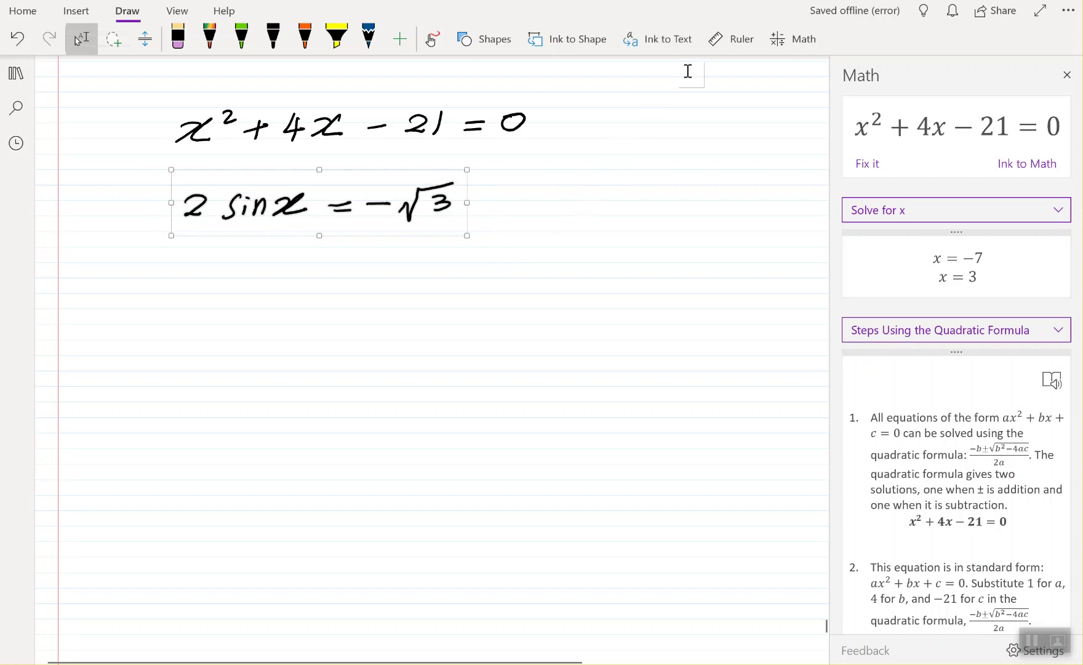
{"action": "left_click", "coordinate": [797, 43]}
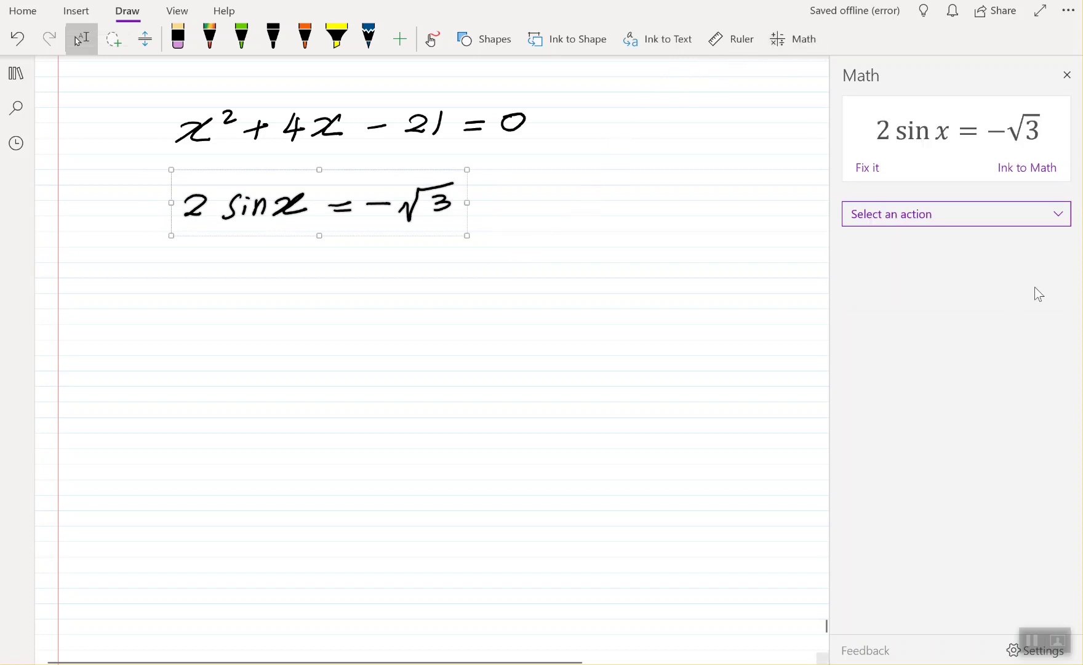
{"action": "left_click", "coordinate": [917, 217]}
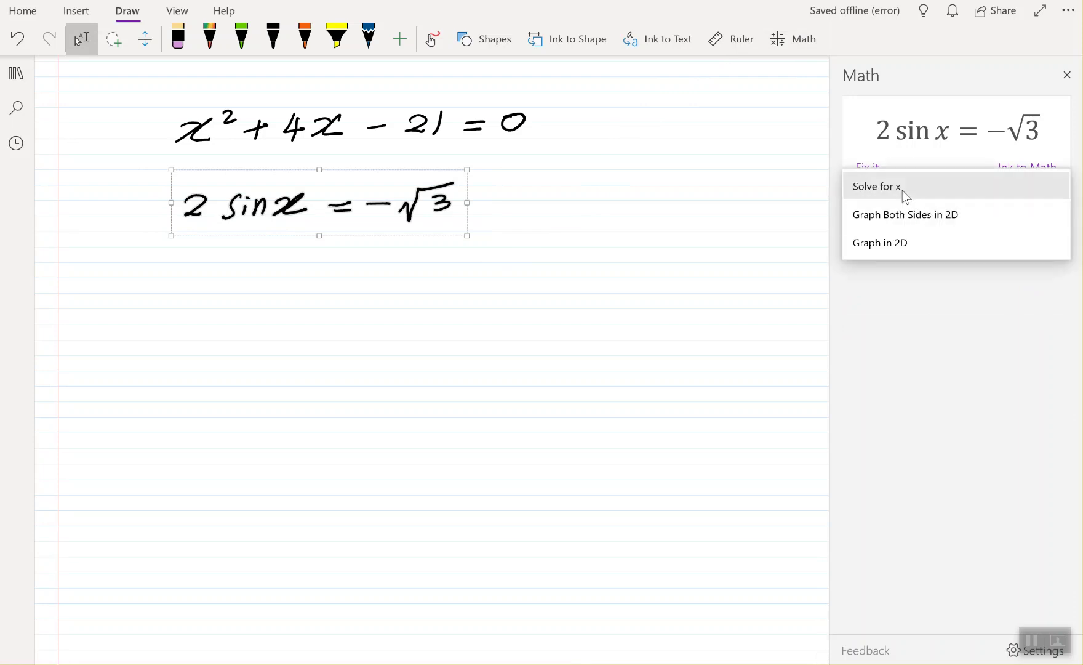
{"action": "left_click", "coordinate": [901, 189]}
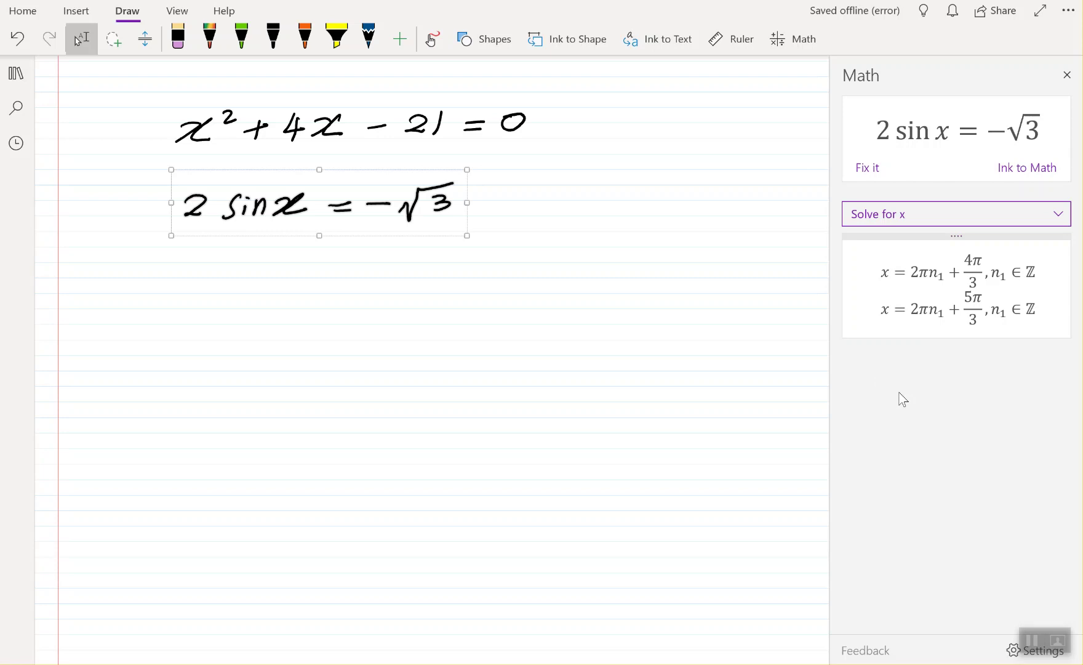
Graph both sides of the sine equation in 2D and insert the graph on the page.
{"action": "left_click", "coordinate": [917, 214]}
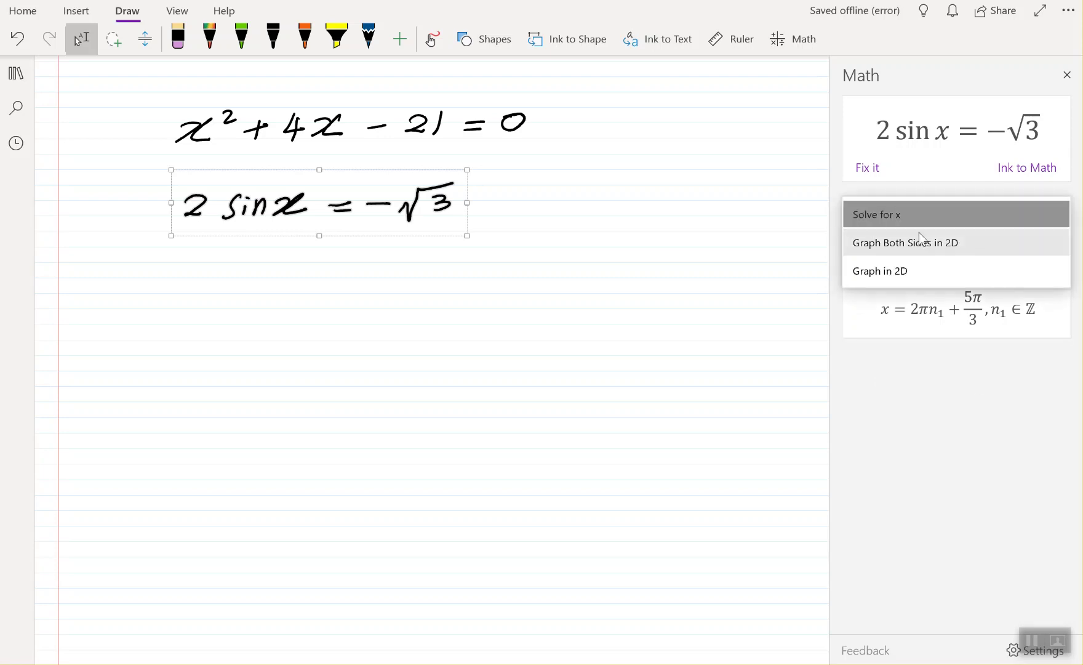
{"action": "left_click", "coordinate": [917, 243]}
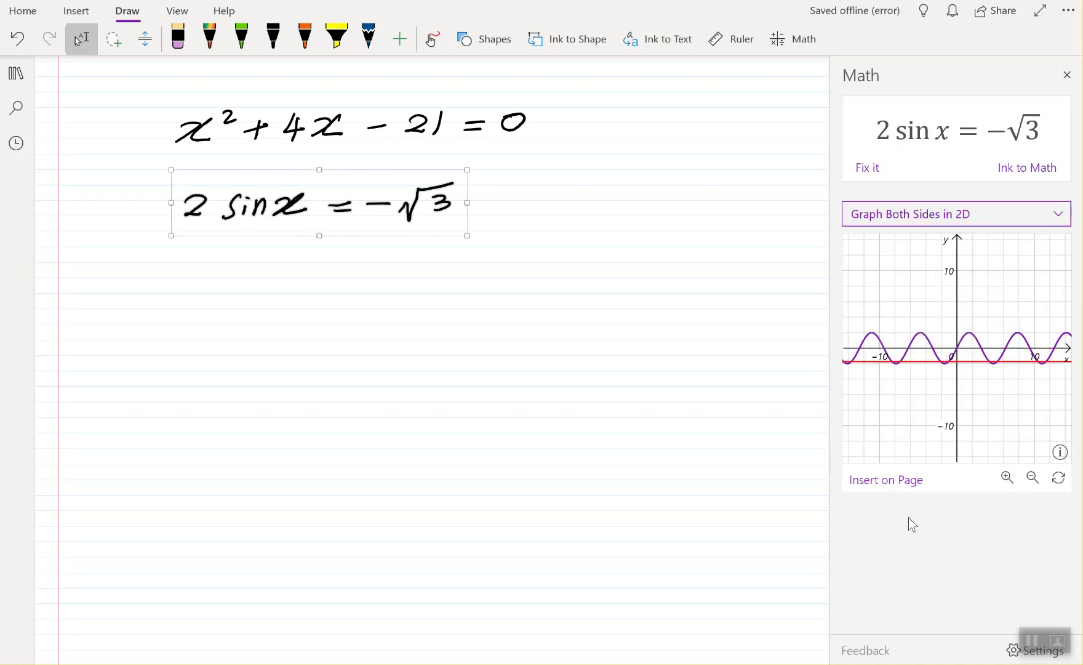
{"action": "left_click", "coordinate": [879, 485]}
Move the inserted graph into the empty space to the right of the two handwritten equations and deselect it.
{"action": "left_click", "coordinate": [345, 323]}
{"action": "left_click_drag", "start_coordinate": [398, 378], "coordinate": [485, 468]}
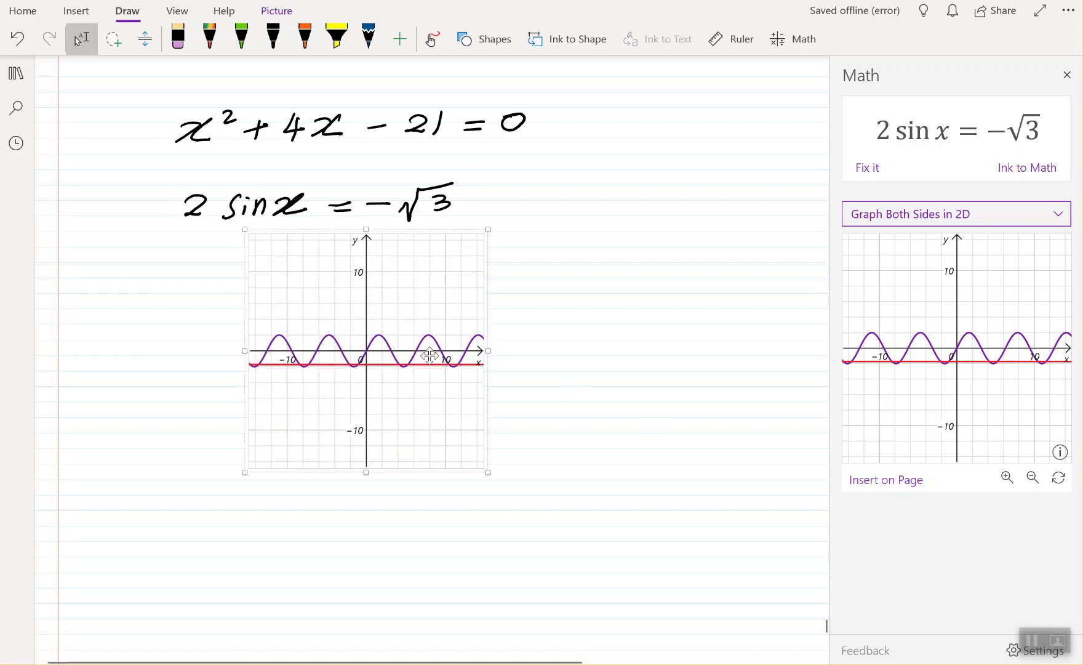
{"action": "left_click_drag", "start_coordinate": [416, 326], "coordinate": [733, 166]}
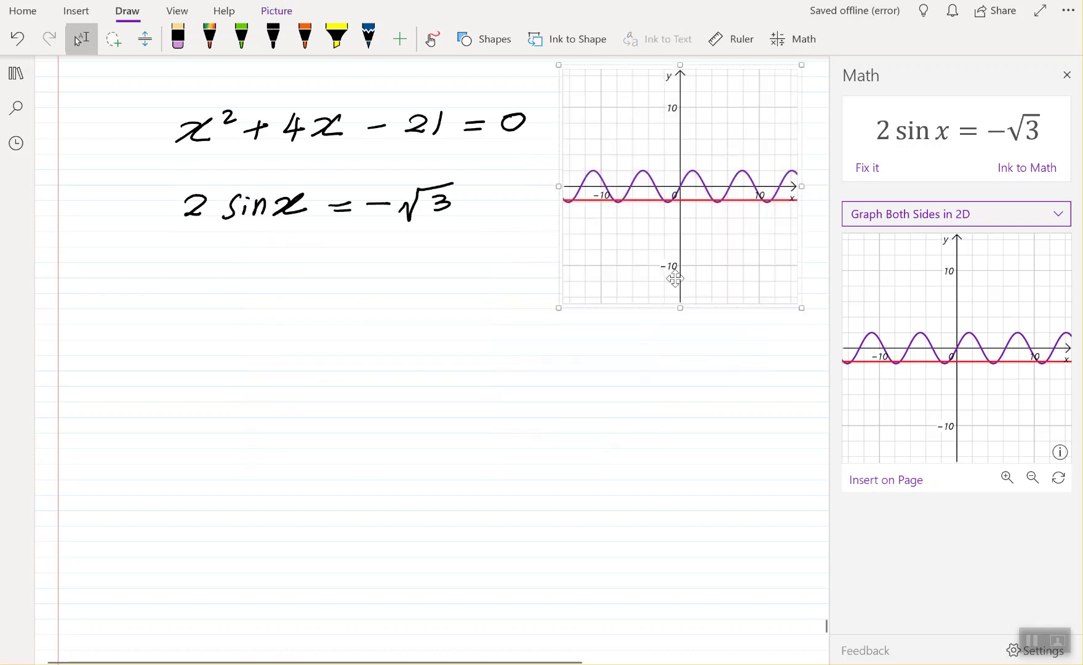
{"action": "left_click_drag", "start_coordinate": [641, 229], "coordinate": [641, 234]}
{"action": "left_click", "coordinate": [706, 424]}
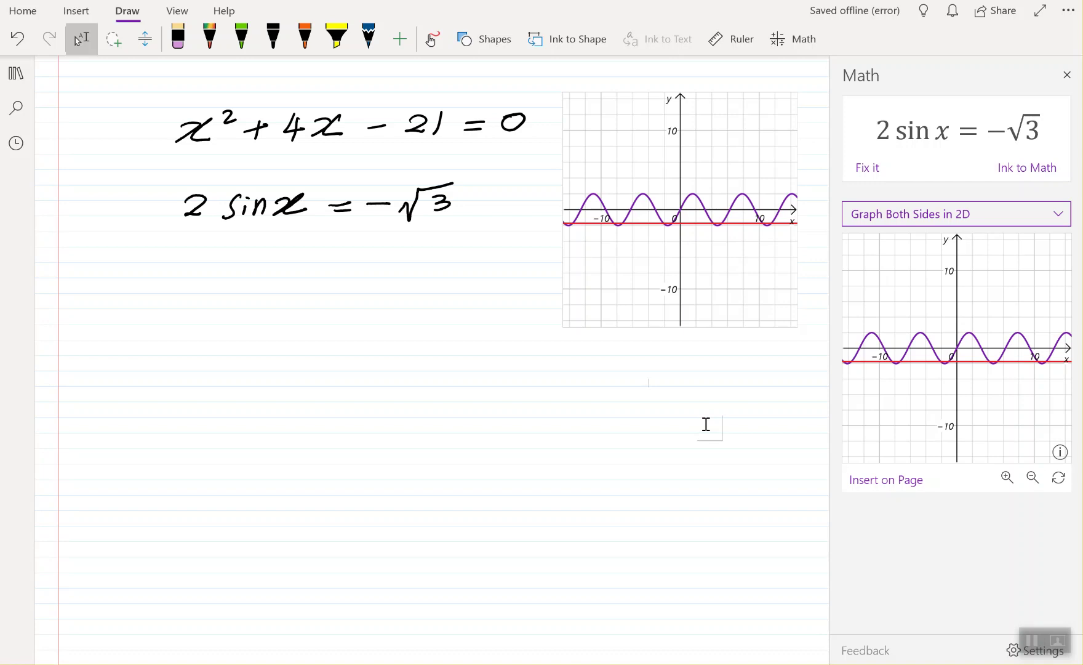
Handwrite the integral ∫(x − 3)⁴ dx in green ink below the sine equation.
{"action": "left_click", "coordinate": [241, 37]}
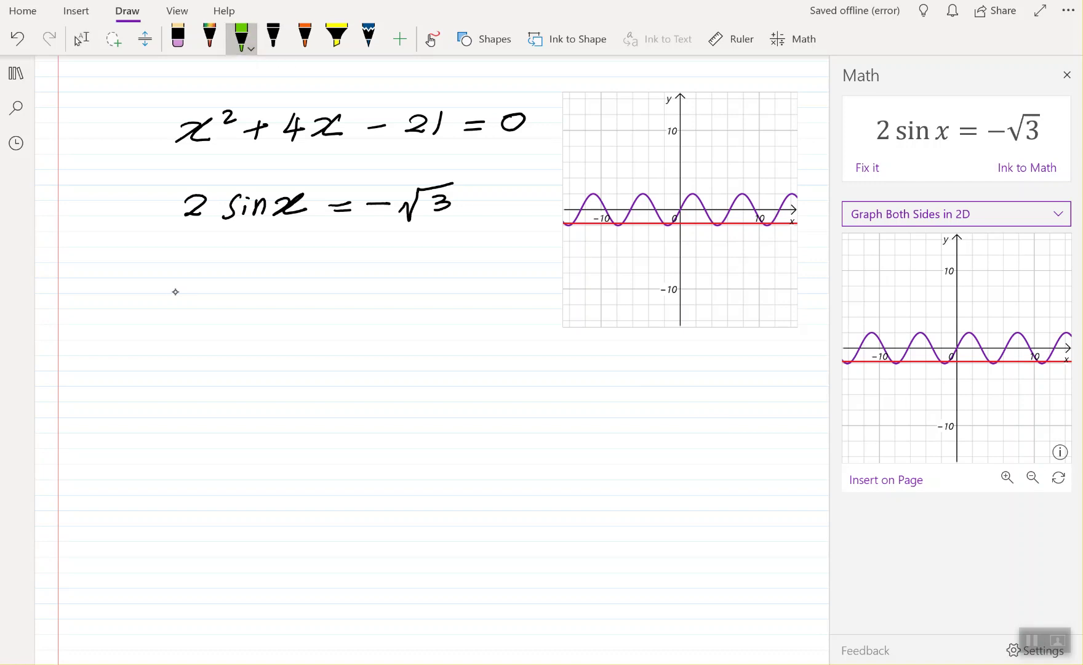
{"action": "left_click_drag", "start_coordinate": [196, 285], "coordinate": [187, 305]}
{"action": "left_click_drag", "start_coordinate": [192, 349], "coordinate": [179, 356]}
{"action": "mouse_move", "coordinate": [239, 314]}
{"action": "left_mouse_down"}
{"action": "mouse_move", "coordinate": [236, 327]}
{"action": "mouse_move", "coordinate": [259, 330]}
{"action": "left_mouse_up"}
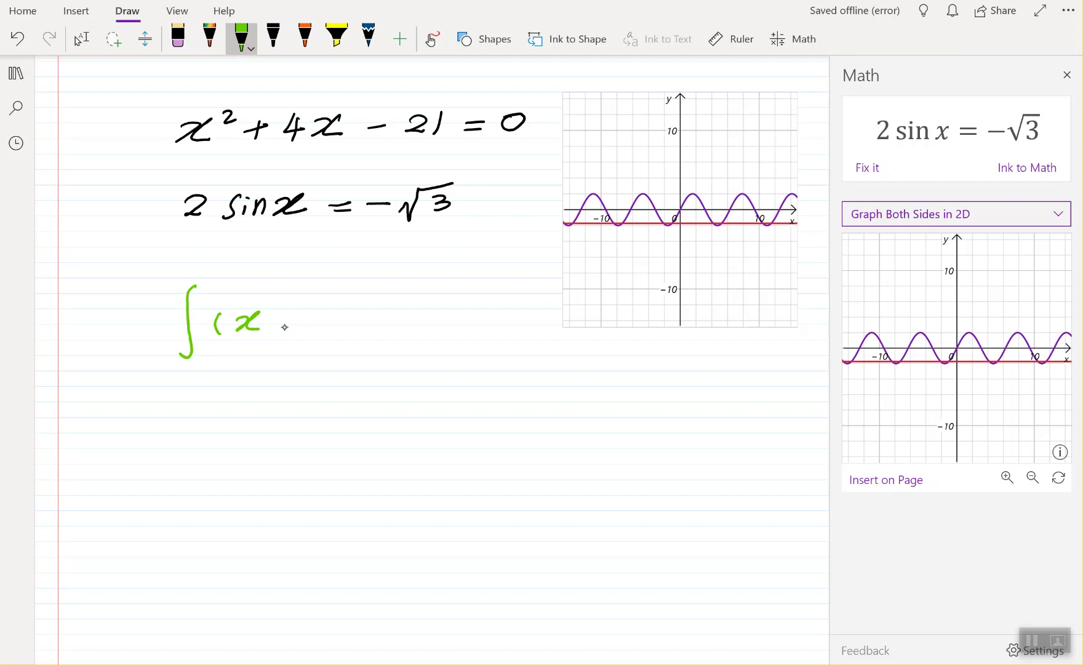
{"action": "mouse_move", "coordinate": [304, 315]}
{"action": "left_mouse_down"}
{"action": "mouse_move", "coordinate": [302, 331]}
{"action": "mouse_move", "coordinate": [320, 337]}
{"action": "left_mouse_up"}
{"action": "left_click_drag", "start_coordinate": [349, 289], "coordinate": [354, 311]}
{"action": "left_click_drag", "start_coordinate": [386, 320], "coordinate": [418, 334]}
{"action": "mouse_move", "coordinate": [433, 310]}
{"action": "left_mouse_down"}
{"action": "mouse_move", "coordinate": [419, 323]}
{"action": "mouse_move", "coordinate": [434, 332]}
{"action": "left_mouse_up"}
Select the handwritten integral and evaluate it with the Math assistant.
{"action": "left_click", "coordinate": [82, 38]}
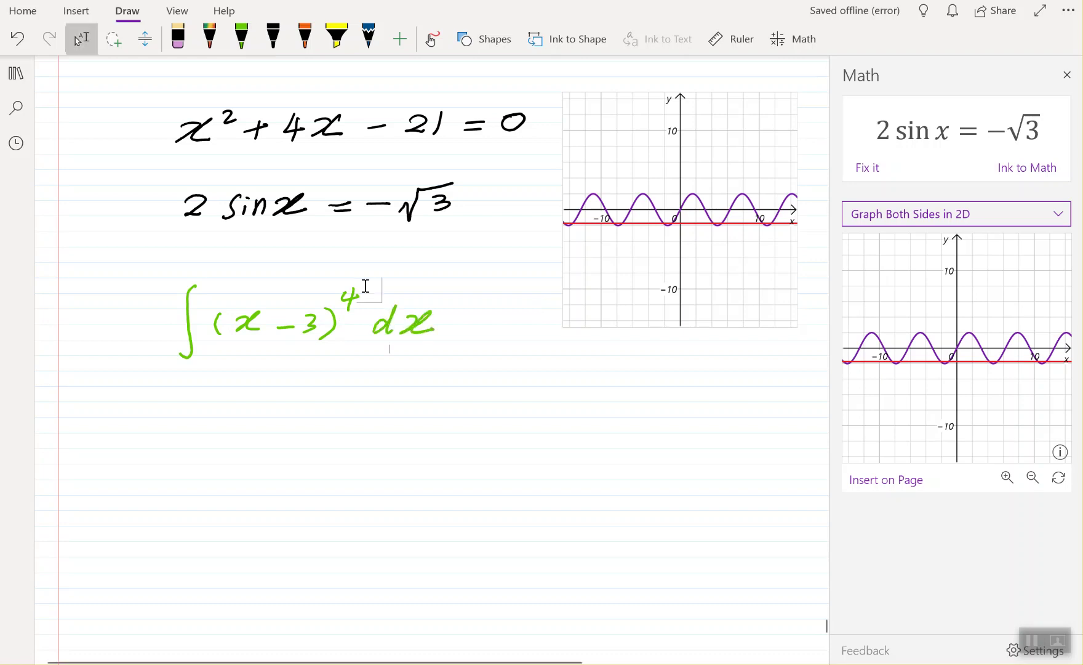
{"action": "left_click_drag", "start_coordinate": [120, 259], "coordinate": [466, 379]}
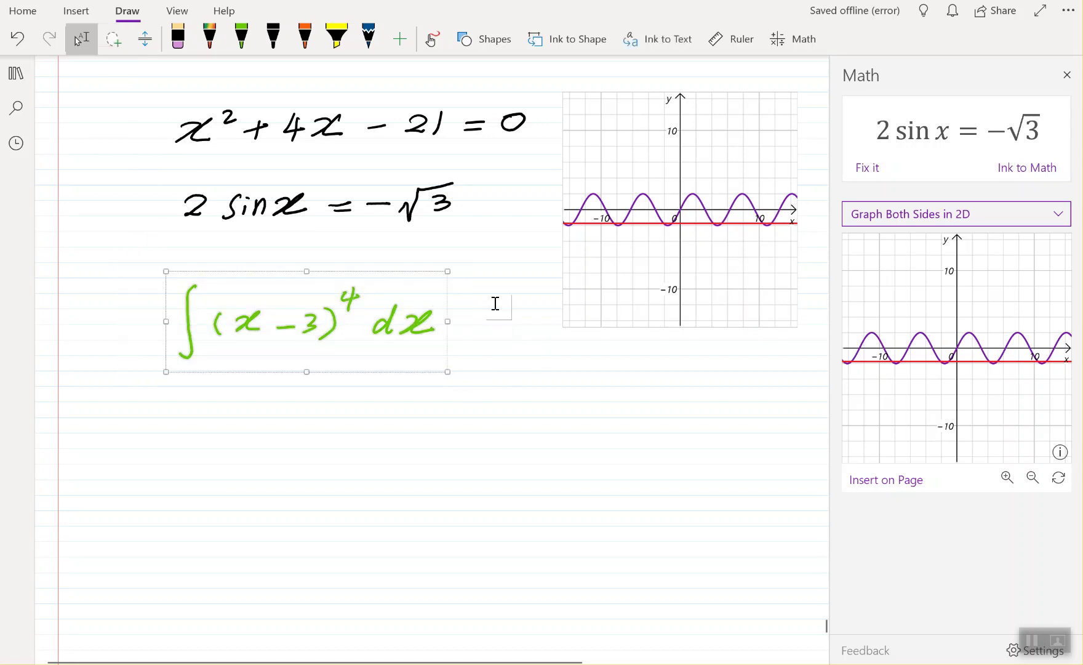
{"action": "left_click", "coordinate": [798, 34]}
{"action": "left_click", "coordinate": [899, 243]}
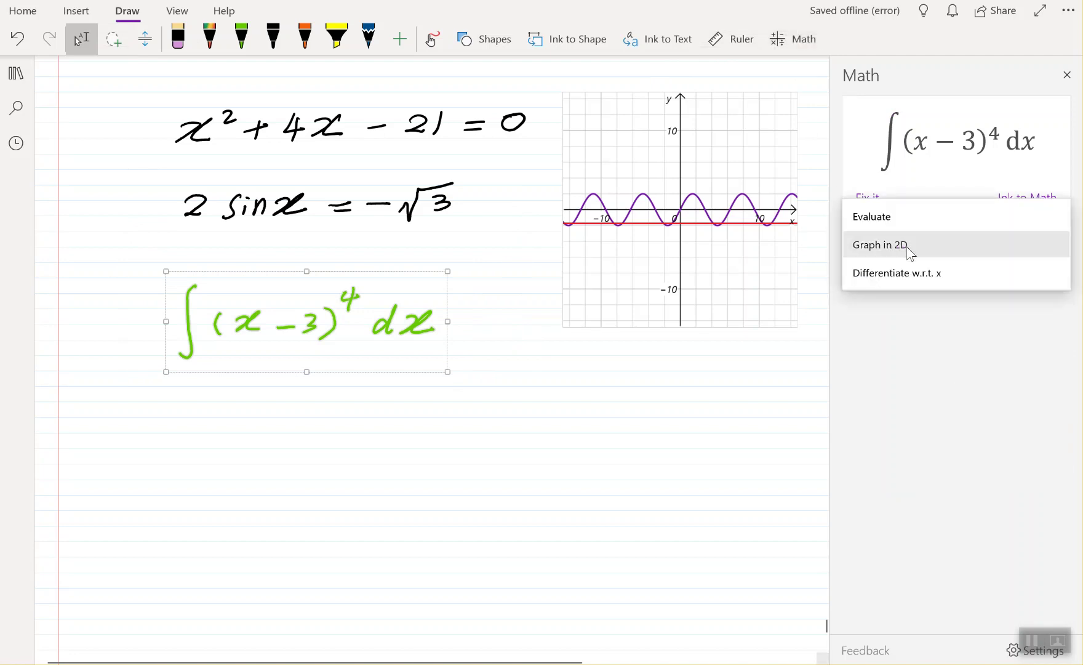
{"action": "left_click", "coordinate": [891, 215]}
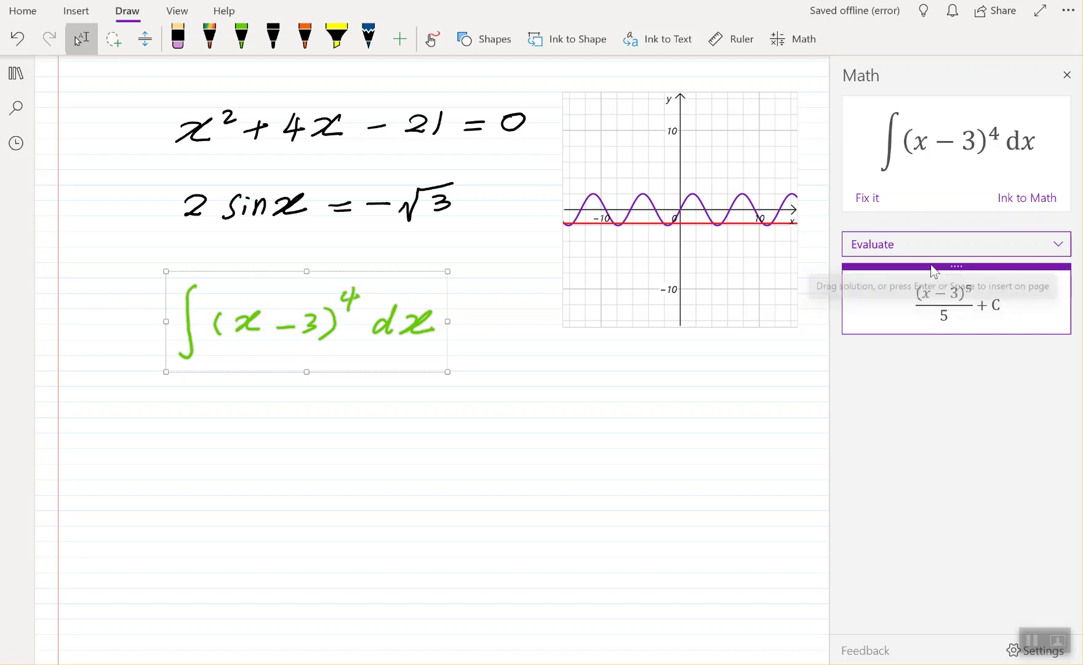
Graph the integral in 2D and insert the graph on the page.
{"action": "left_click", "coordinate": [917, 235]}
{"action": "left_click", "coordinate": [921, 271]}
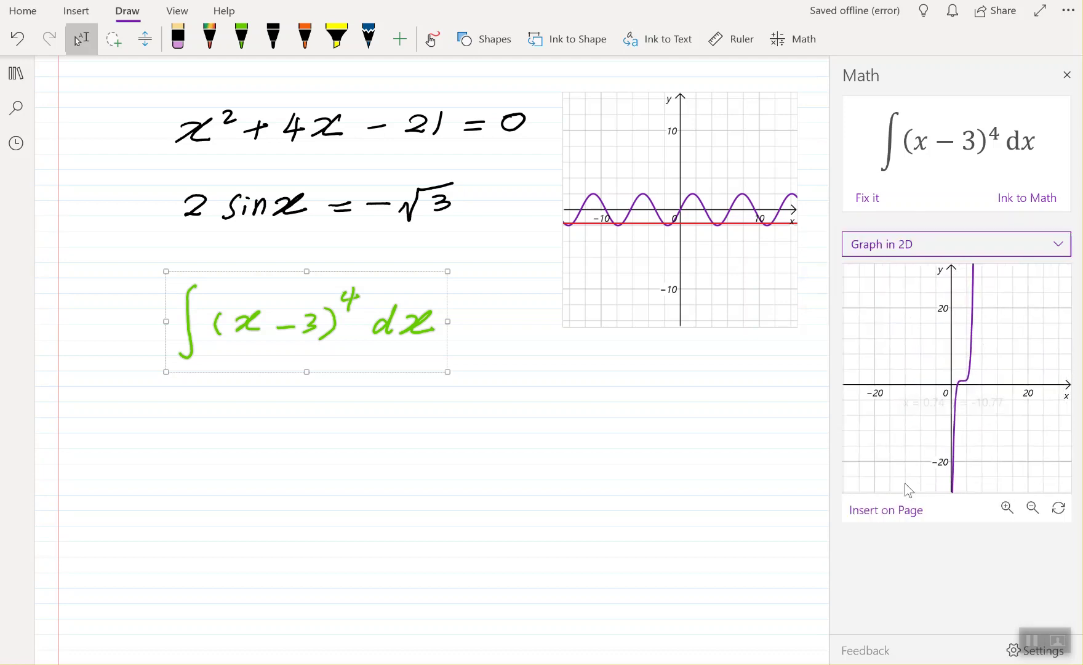
{"action": "left_click", "coordinate": [899, 511]}
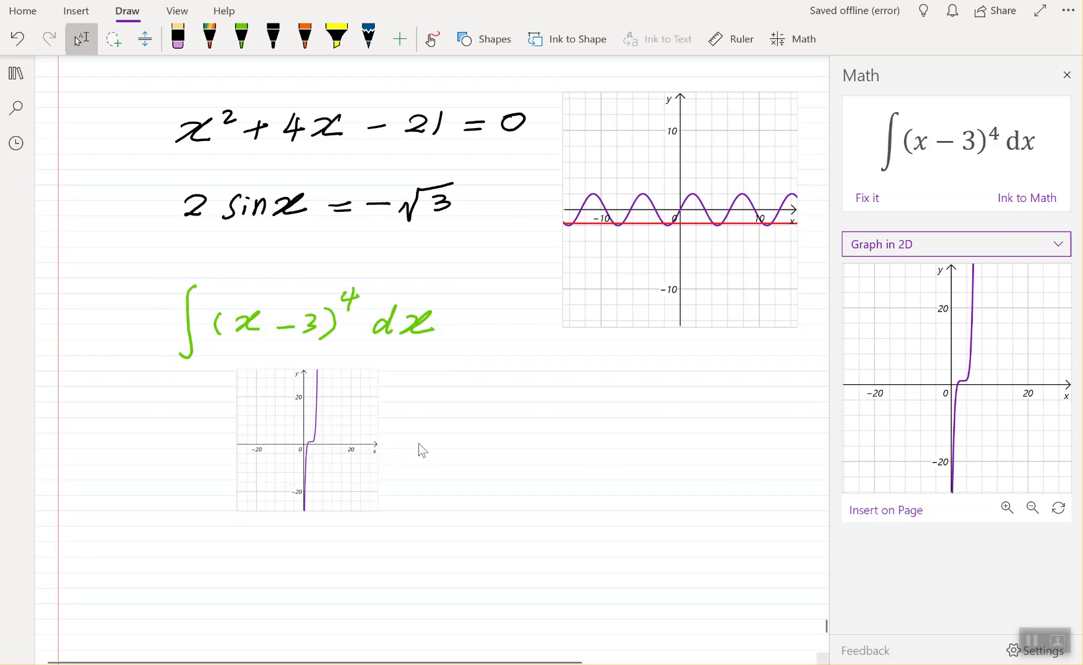
Enlarge the inserted integral graph, align it directly beneath the handwritten integral, and deselect it.
{"action": "left_click", "coordinate": [345, 439]}
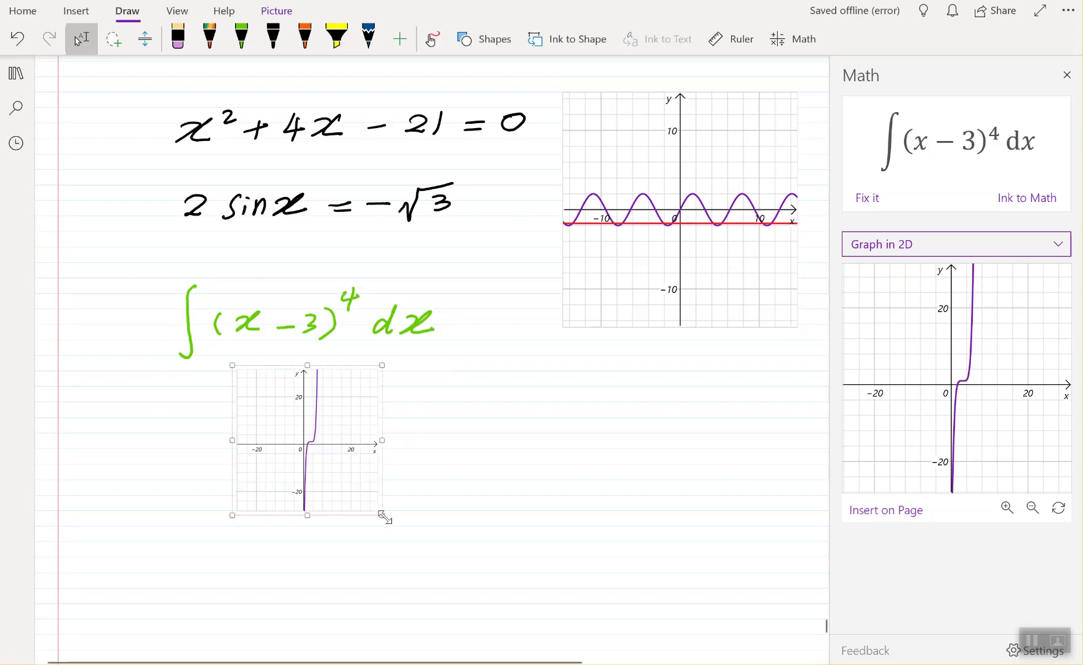
{"action": "left_click_drag", "start_coordinate": [379, 512], "coordinate": [499, 565]}
{"action": "left_click_drag", "start_coordinate": [385, 489], "coordinate": [324, 483]}
{"action": "left_click", "coordinate": [508, 447]}
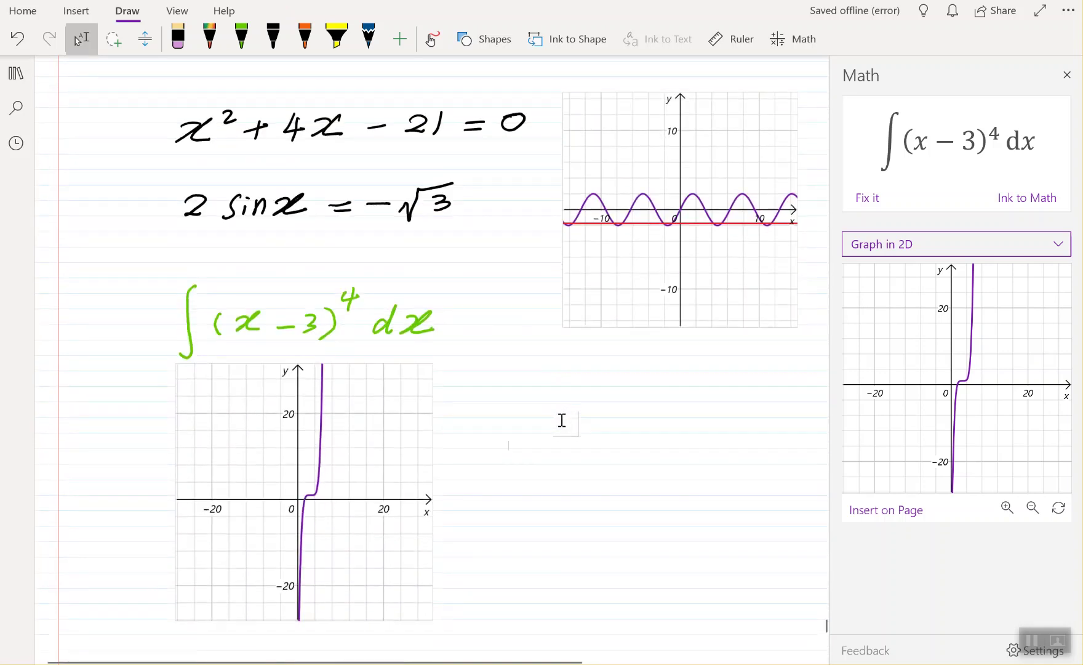
Handwrite the equation x − 4 = 11 in black ink in the blank area below the integral graph.
{"action": "scroll", "coordinate": [562, 420], "scroll_direction": "down", "scroll_amount": 8}
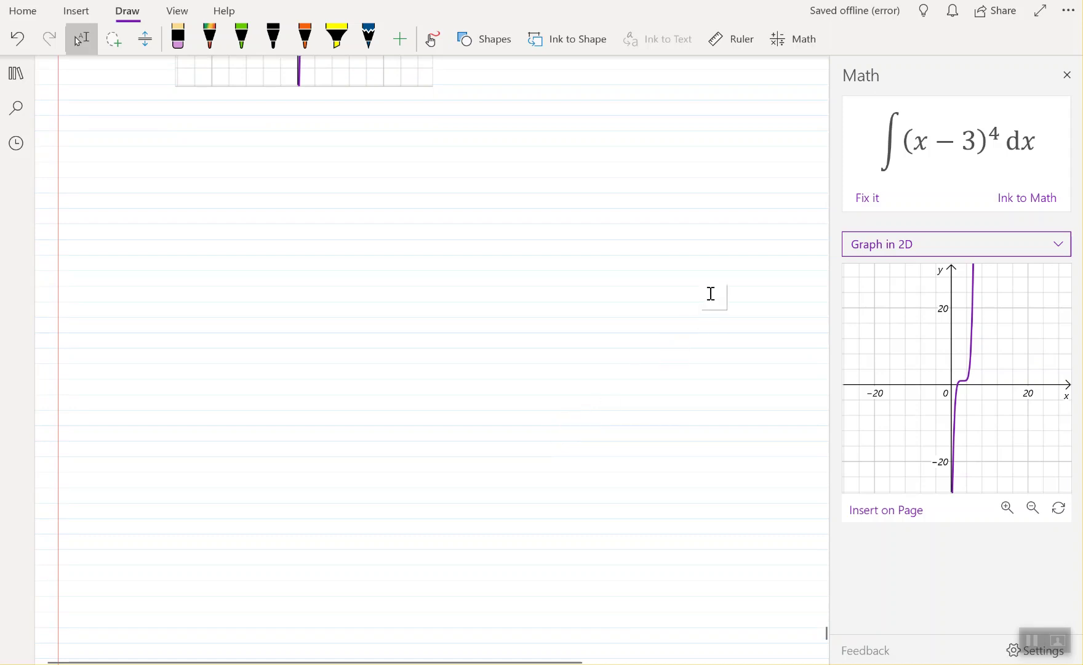
{"action": "left_click", "coordinate": [273, 39]}
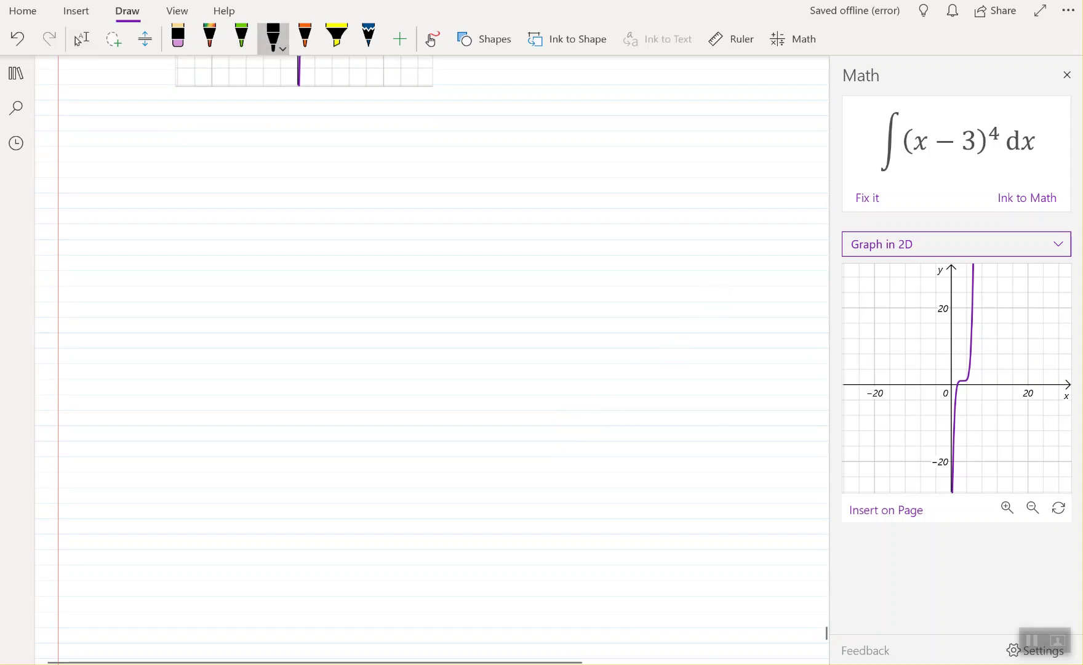
{"action": "mouse_move", "coordinate": [252, 155]}
{"action": "left_mouse_down"}
{"action": "mouse_move", "coordinate": [247, 173]}
{"action": "mouse_move", "coordinate": [363, 152]}
{"action": "left_mouse_up"}
{"action": "left_click_drag", "start_coordinate": [363, 151], "coordinate": [488, 163]}
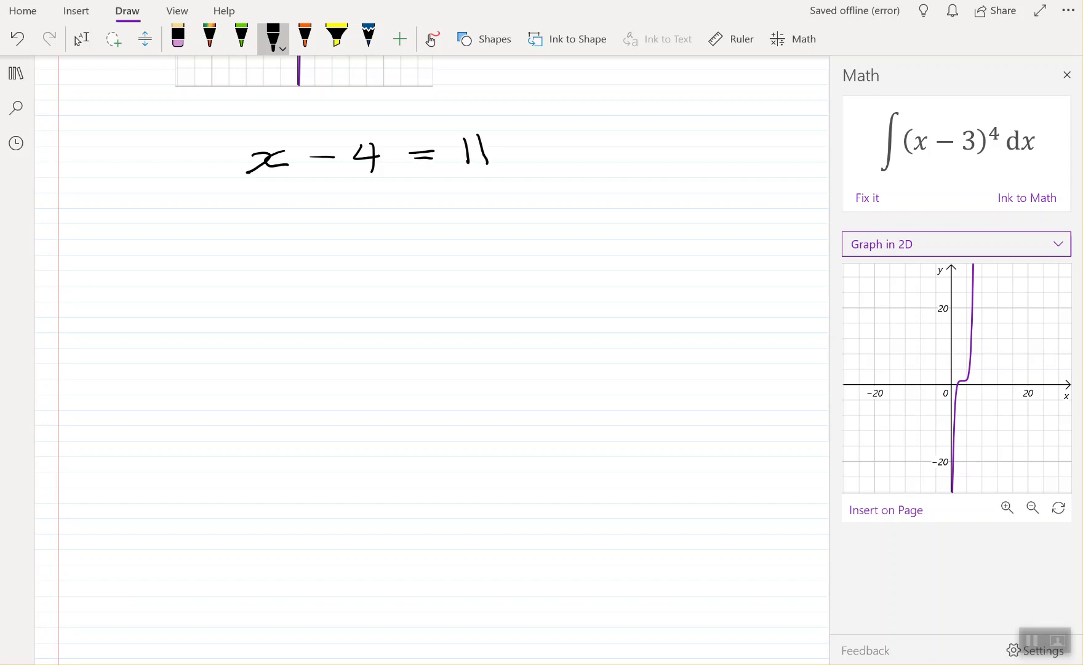
{"action": "key", "text": "Escape"}
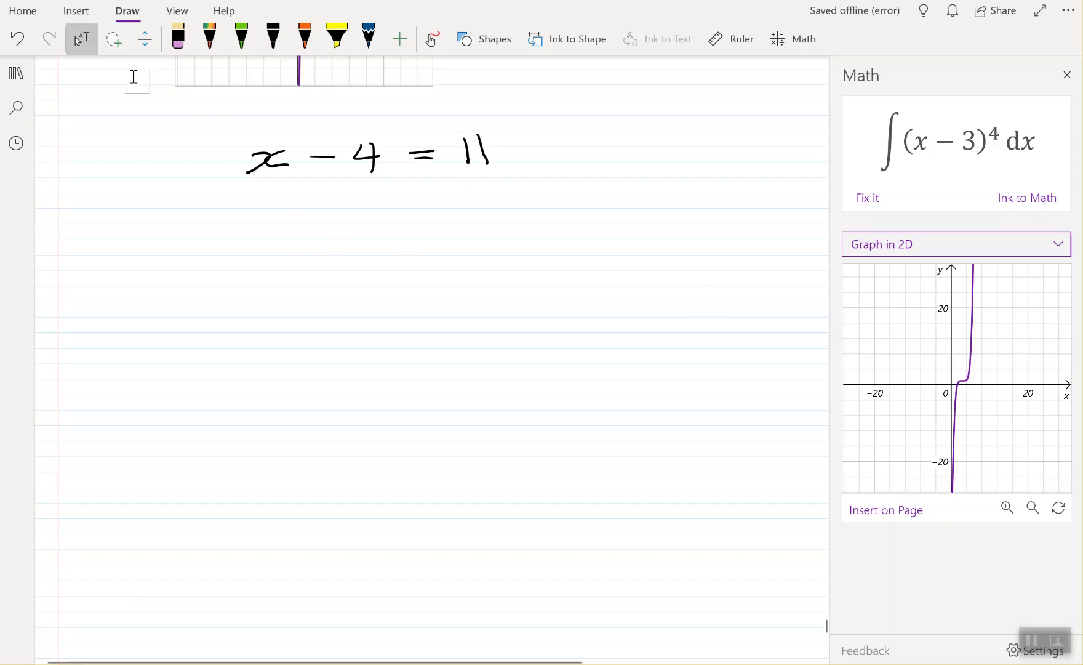
Select the handwritten equation x − 4 = 11 and solve it for x with the Math assistant.
{"action": "mouse_move", "coordinate": [219, 109]}
{"action": "left_mouse_down"}
{"action": "mouse_move", "coordinate": [341, 188]}
{"action": "mouse_move", "coordinate": [532, 208]}
{"action": "left_mouse_up"}
{"action": "left_click", "coordinate": [797, 40]}
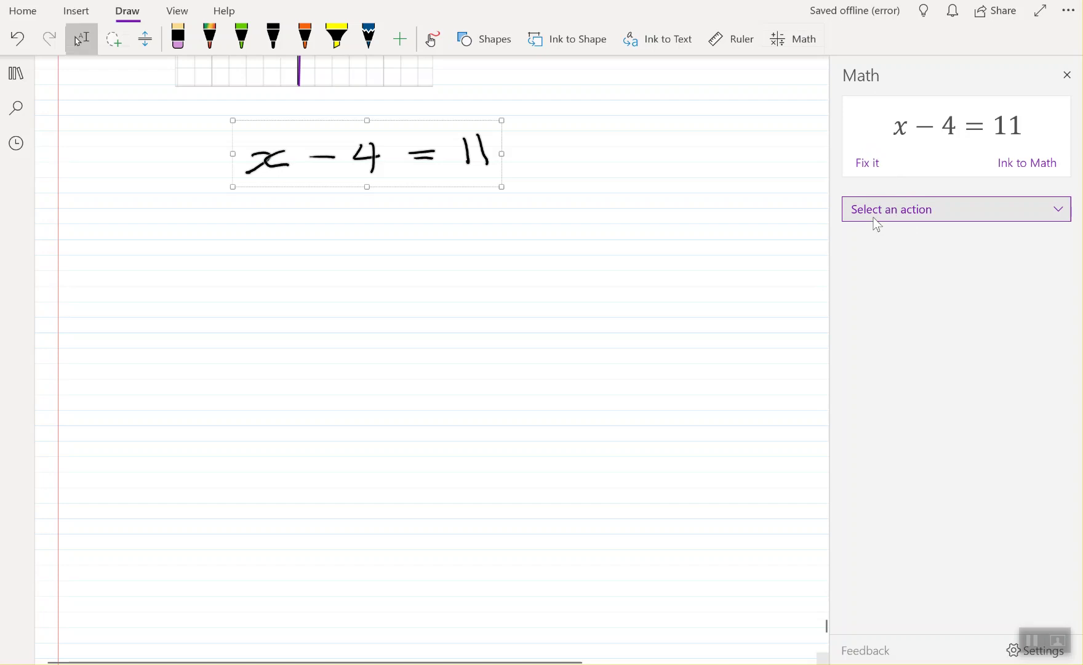
{"action": "left_click", "coordinate": [894, 214]}
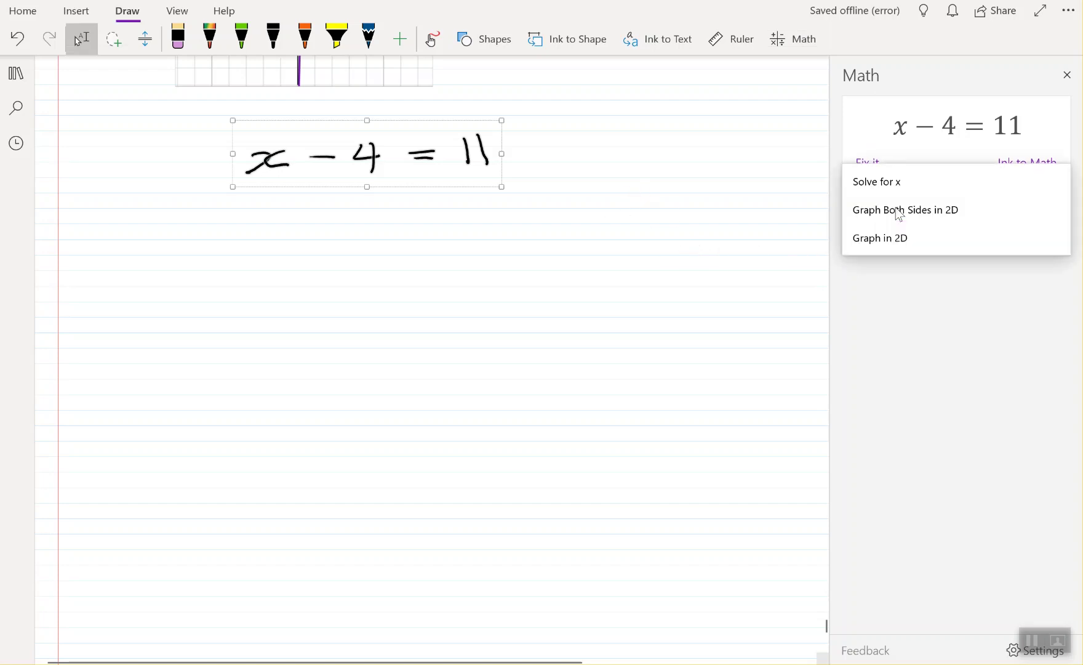
{"action": "left_click", "coordinate": [887, 180]}
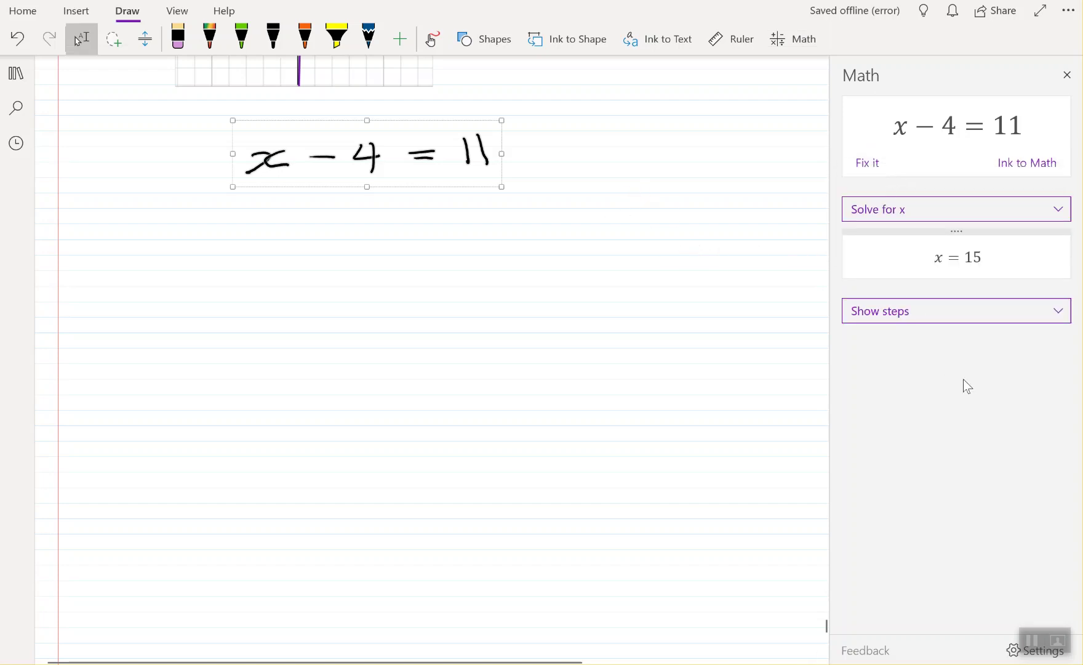
Deselect the equation and handwrite the working line x = 11 + 4 in green ink beneath it.
{"action": "left_click", "coordinate": [114, 39]}
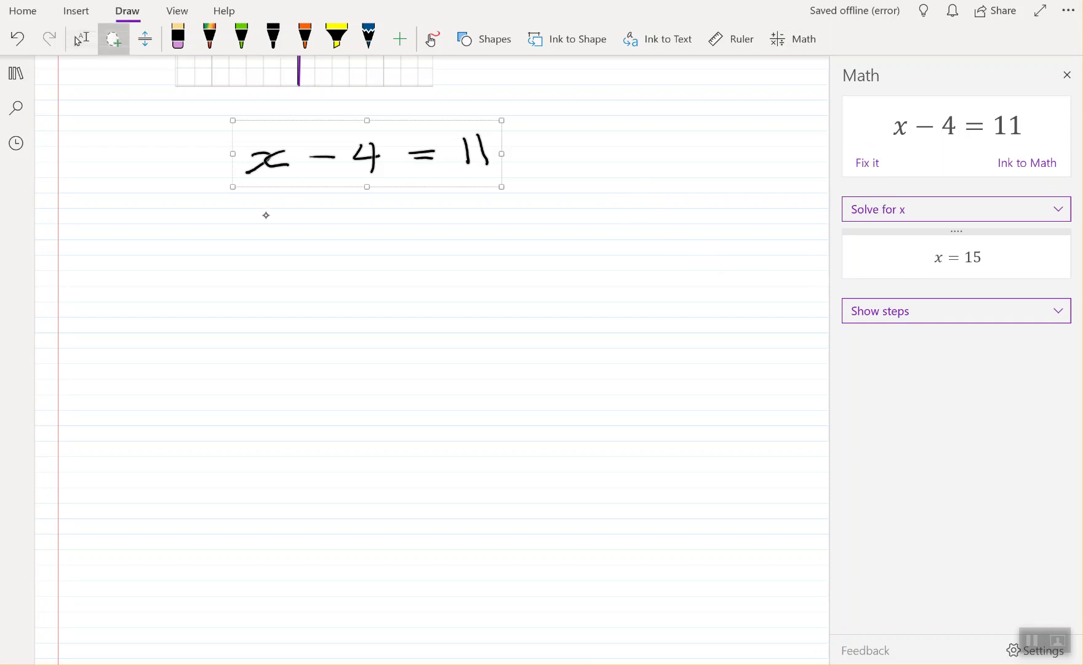
{"action": "left_click", "coordinate": [256, 221]}
{"action": "left_click", "coordinate": [242, 39]}
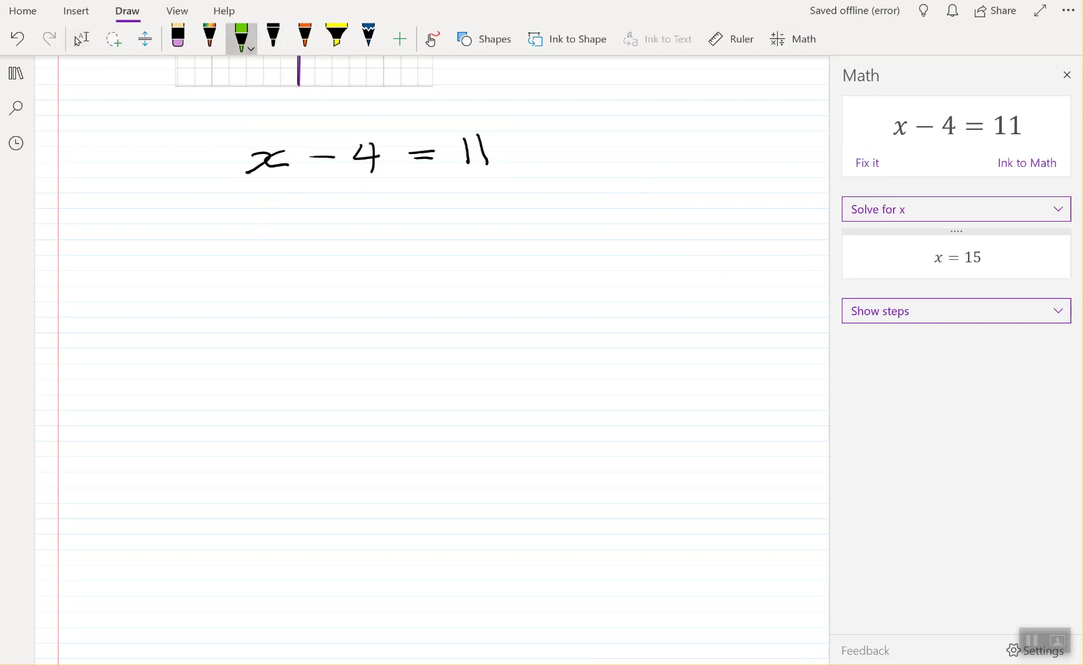
{"action": "mouse_move", "coordinate": [264, 200]}
{"action": "left_mouse_down"}
{"action": "mouse_move", "coordinate": [295, 194]}
{"action": "mouse_move", "coordinate": [294, 216]}
{"action": "left_mouse_up"}
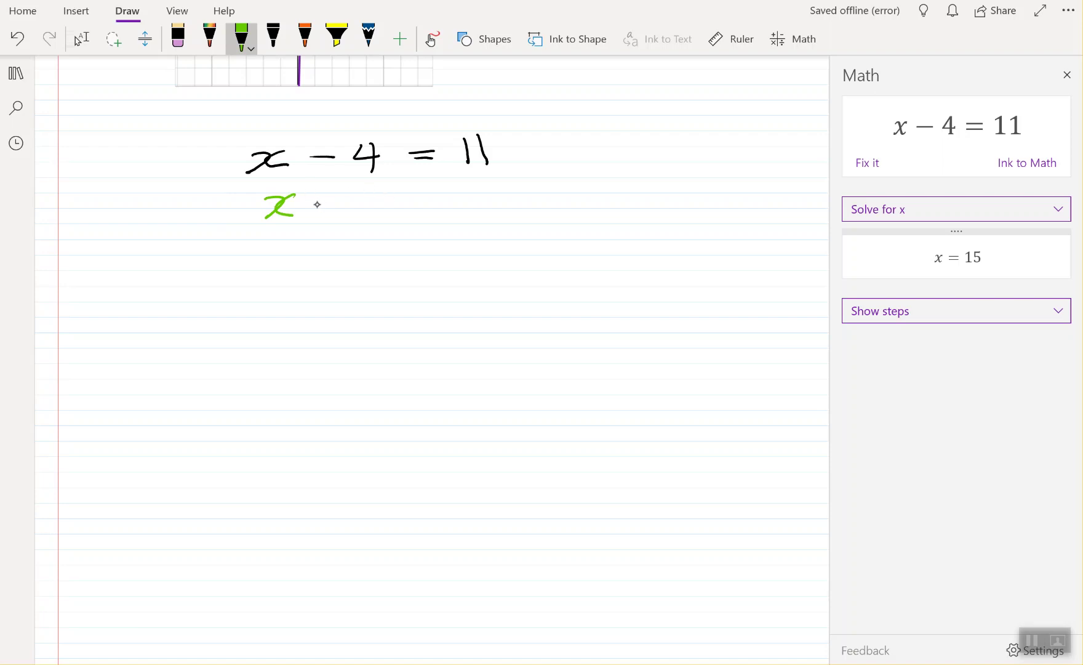
{"action": "left_click_drag", "start_coordinate": [312, 200], "coordinate": [338, 199]}
{"action": "mouse_move", "coordinate": [313, 213]}
{"action": "left_mouse_down"}
{"action": "mouse_move", "coordinate": [374, 202]}
{"action": "mouse_move", "coordinate": [371, 217]}
{"action": "left_mouse_up"}
{"action": "mouse_move", "coordinate": [389, 195]}
{"action": "left_mouse_down"}
{"action": "mouse_move", "coordinate": [387, 217]}
{"action": "mouse_move", "coordinate": [434, 204]}
{"action": "mouse_move", "coordinate": [421, 217]}
{"action": "left_mouse_up"}
{"action": "mouse_move", "coordinate": [448, 194]}
{"action": "left_mouse_down"}
{"action": "mouse_move", "coordinate": [444, 208]}
{"action": "mouse_move", "coordinate": [466, 206]}
{"action": "left_mouse_up"}
{"action": "left_click_drag", "start_coordinate": [456, 194], "coordinate": [455, 221]}
Handwrite the answer x = 15 in green ink below the working line and put the pen away.
{"action": "left_click_drag", "start_coordinate": [273, 253], "coordinate": [303, 251]}
{"action": "left_click_drag", "start_coordinate": [283, 265], "coordinate": [304, 267]}
{"action": "left_click_drag", "start_coordinate": [363, 246], "coordinate": [357, 266]}
{"action": "left_click_drag", "start_coordinate": [374, 246], "coordinate": [363, 267]}
{"action": "left_click_drag", "start_coordinate": [377, 248], "coordinate": [395, 245]}
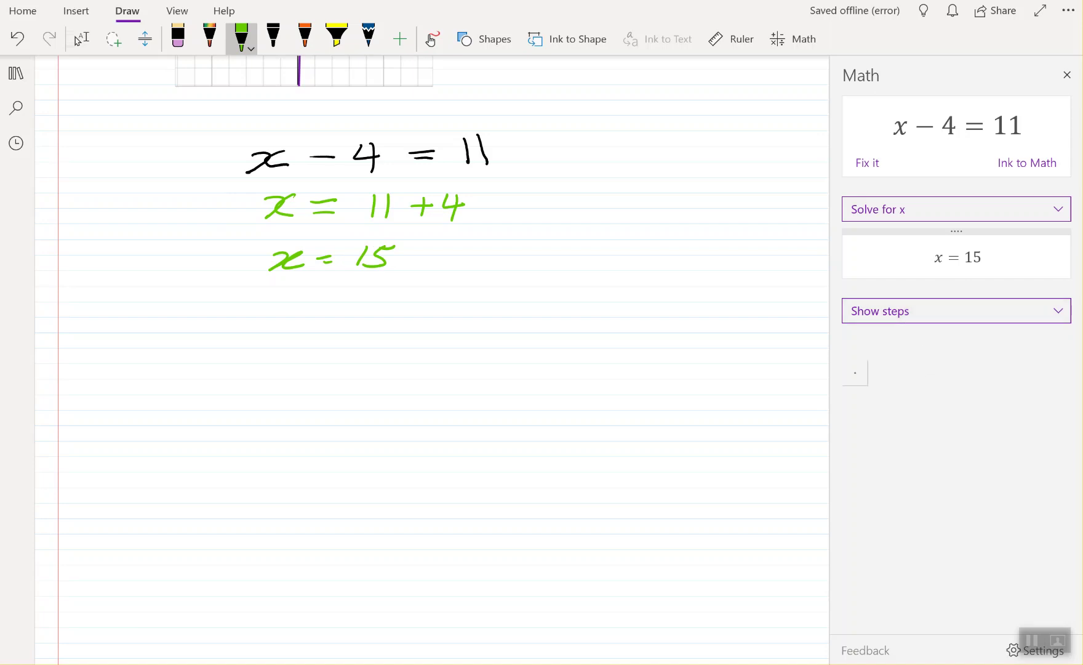
{"action": "key", "text": "Escape"}
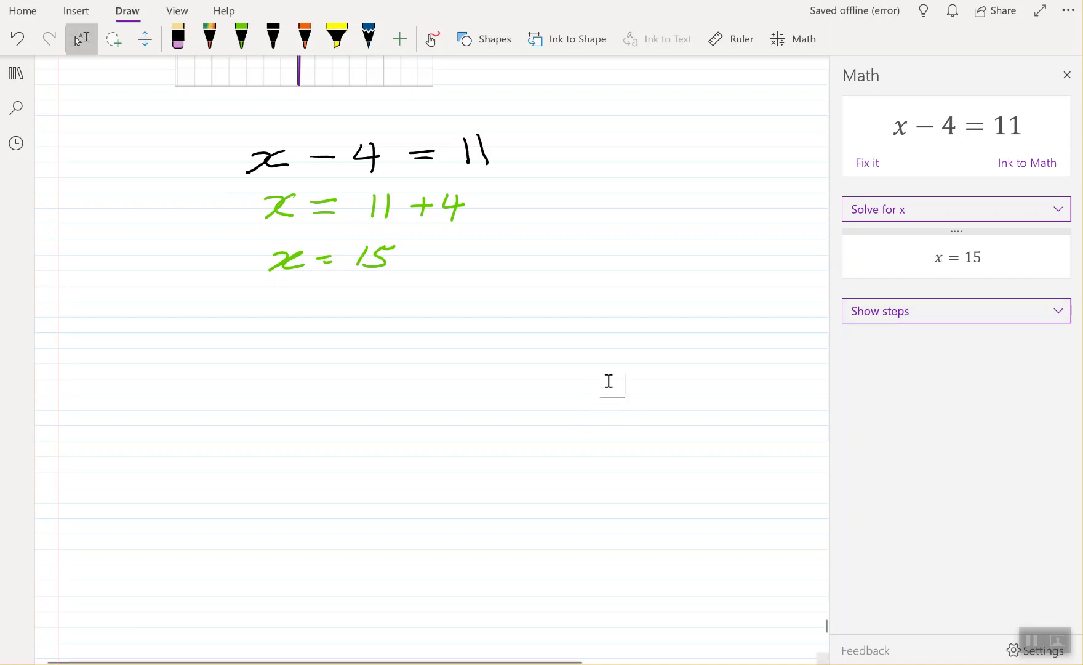
Open the online picture search for an empty part of the page and close the Math assistant.
{"action": "scroll", "coordinate": [604, 357], "scroll_direction": "down", "scroll_amount": 3}
{"action": "scroll", "coordinate": [603, 357], "scroll_direction": "down", "scroll_amount": 3}
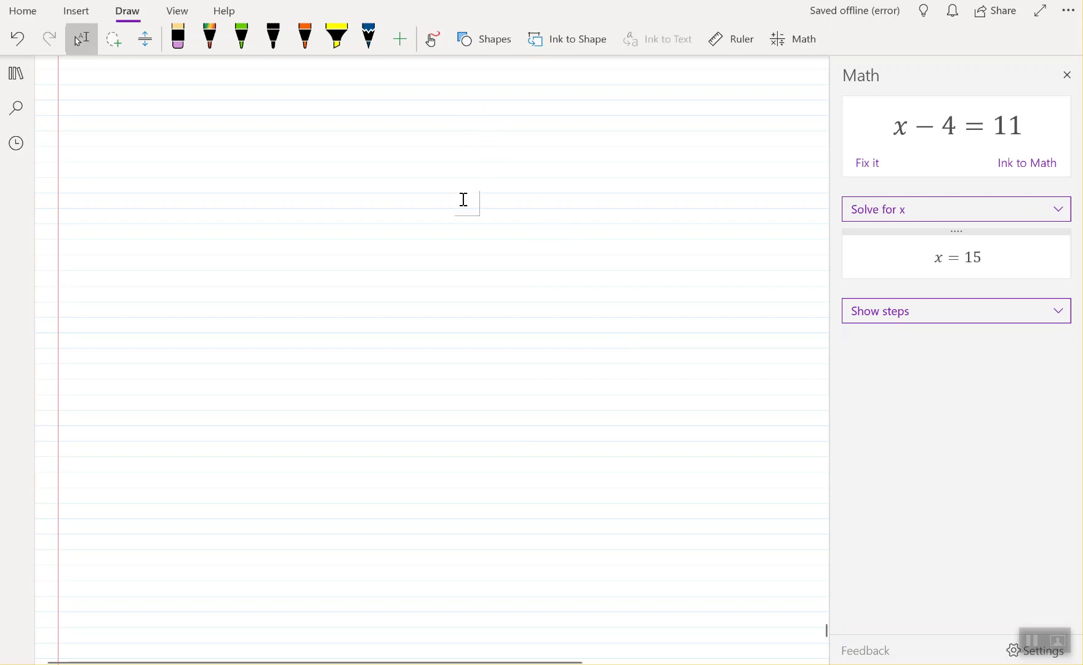
{"action": "left_click", "coordinate": [76, 11]}
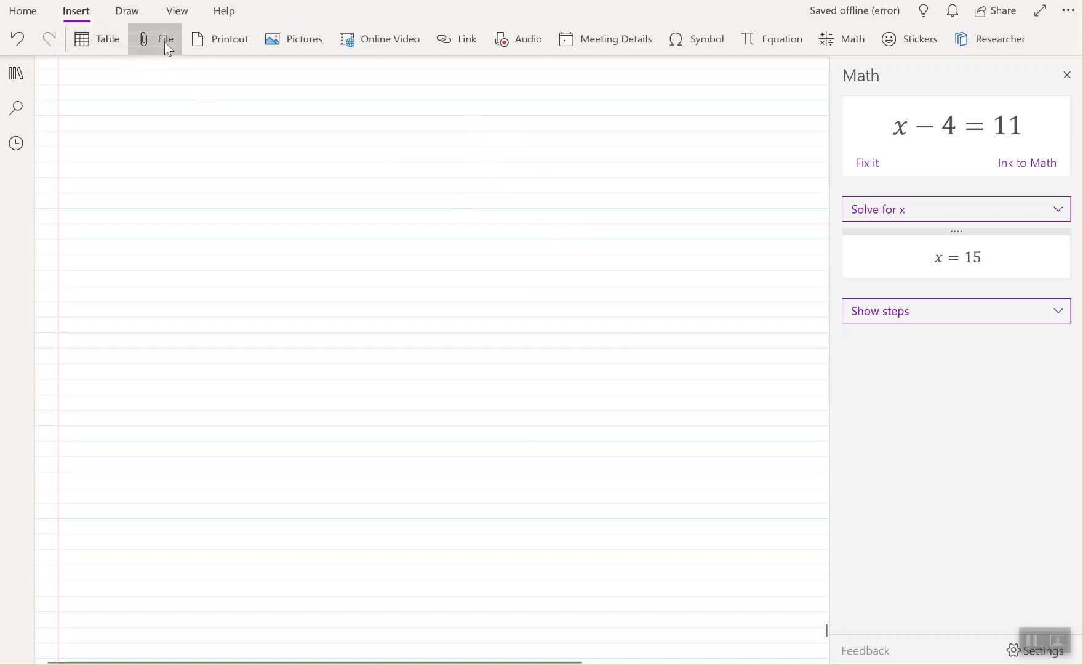
{"action": "left_click", "coordinate": [303, 40]}
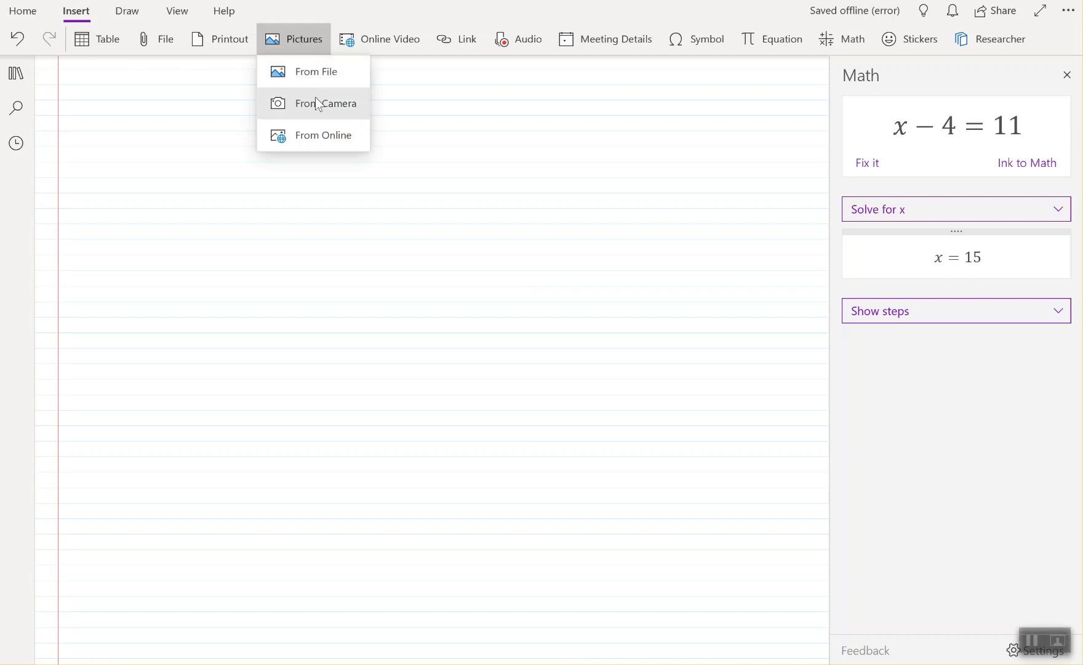
{"action": "left_click", "coordinate": [322, 137]}
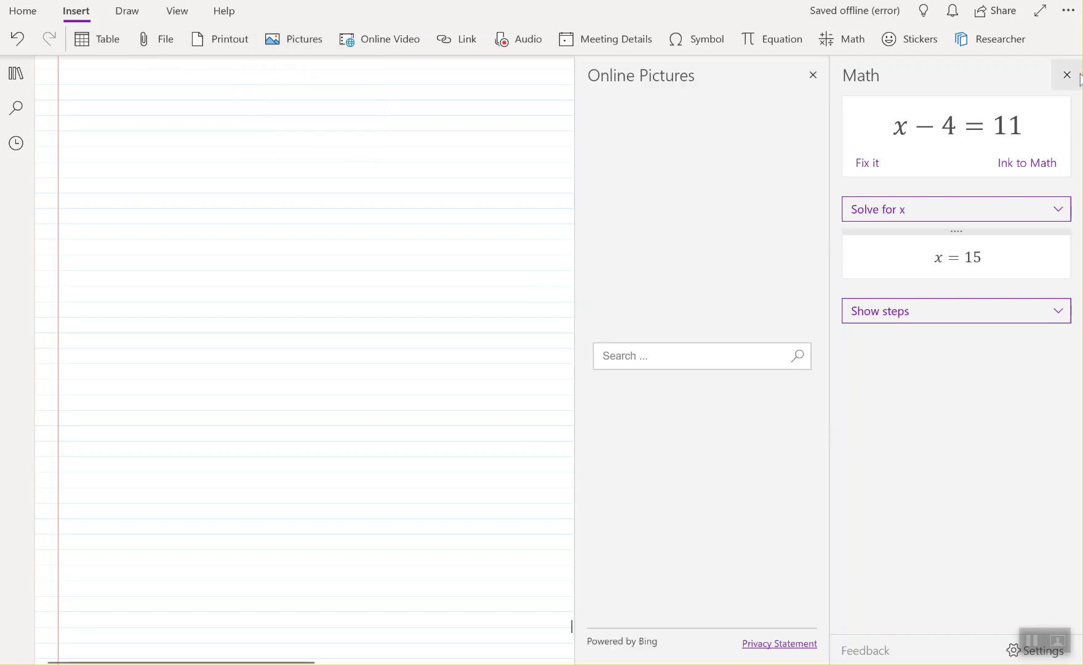
{"action": "left_click", "coordinate": [1067, 75]}
Search the online pictures for "incline plane physics".
{"action": "left_click", "coordinate": [922, 356]}
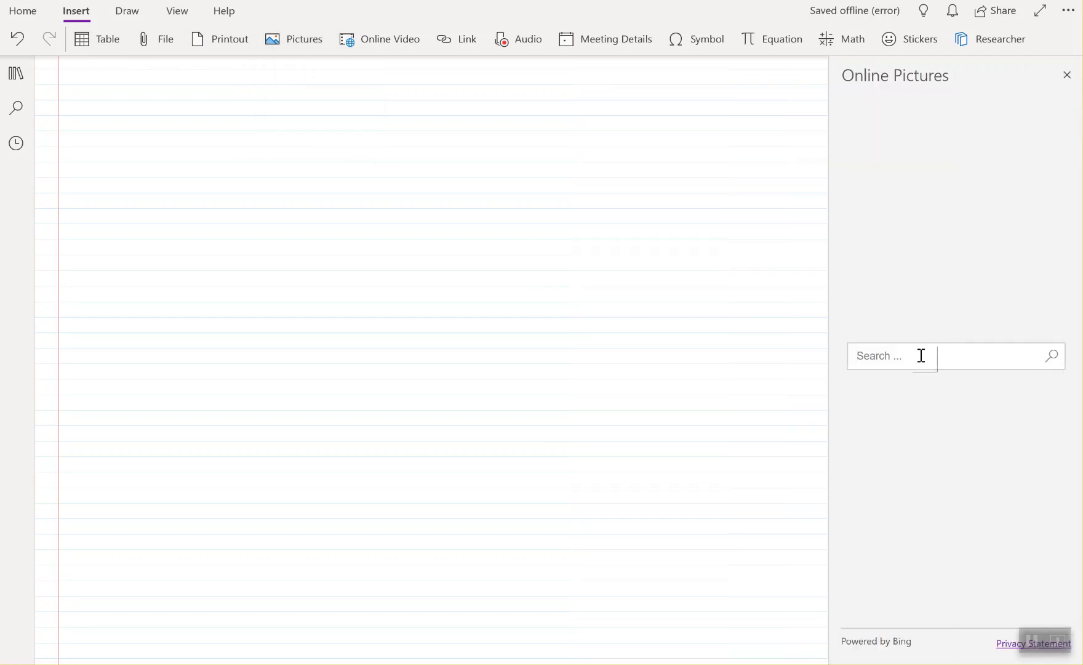
{"action": "type", "text": "inch"}
{"action": "key", "text": "BackSpace"}
{"action": "type", "text": "line plane"}
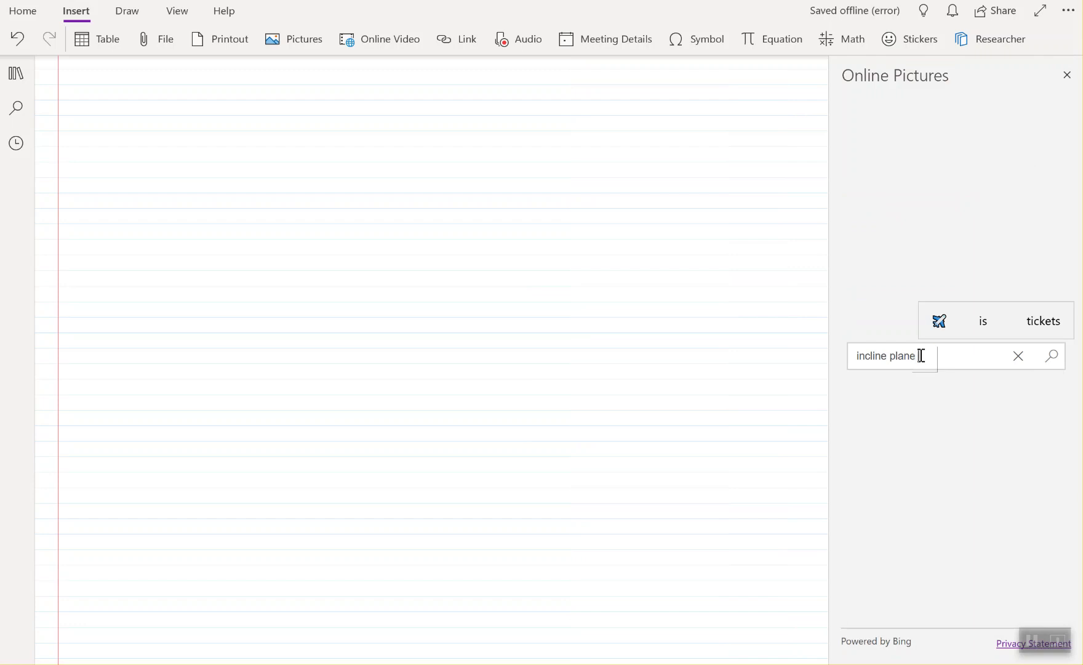
{"action": "type", "text": " physics"}
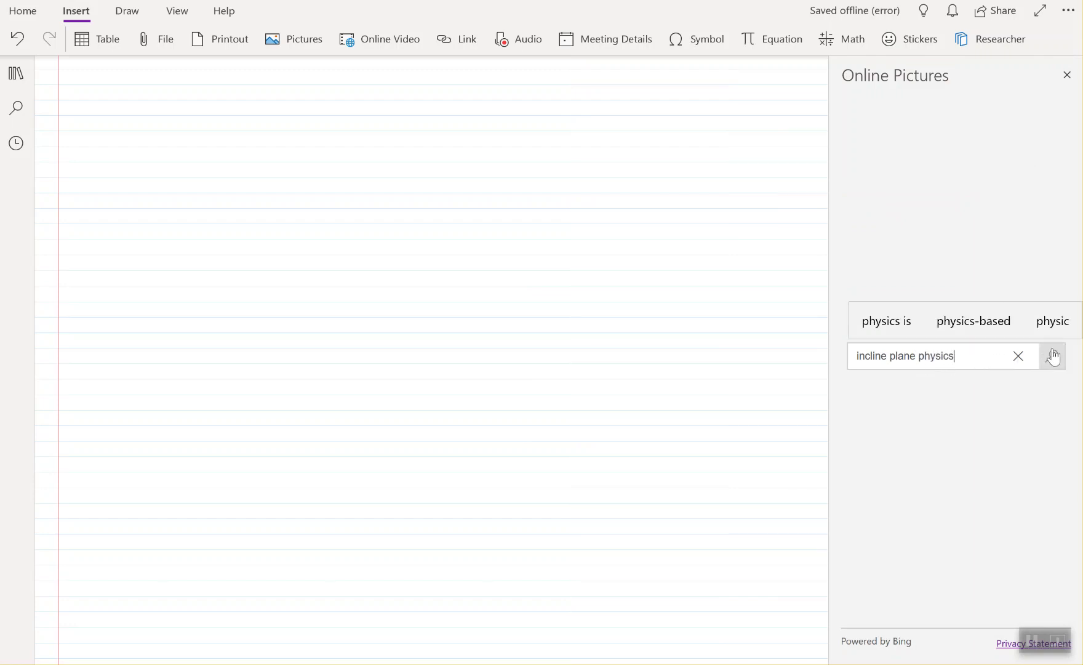
{"action": "left_click", "coordinate": [1051, 357]}
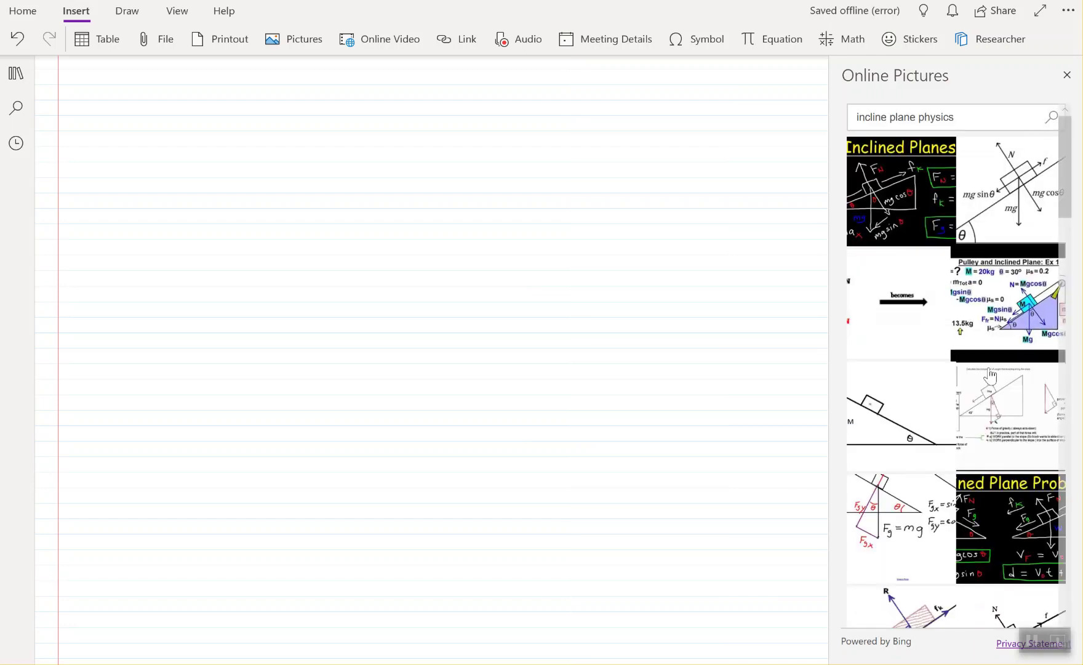
Insert the plain line drawing of a block on an inclined plane from the picture results.
{"action": "scroll", "coordinate": [938, 431], "scroll_direction": "down", "scroll_amount": 5}
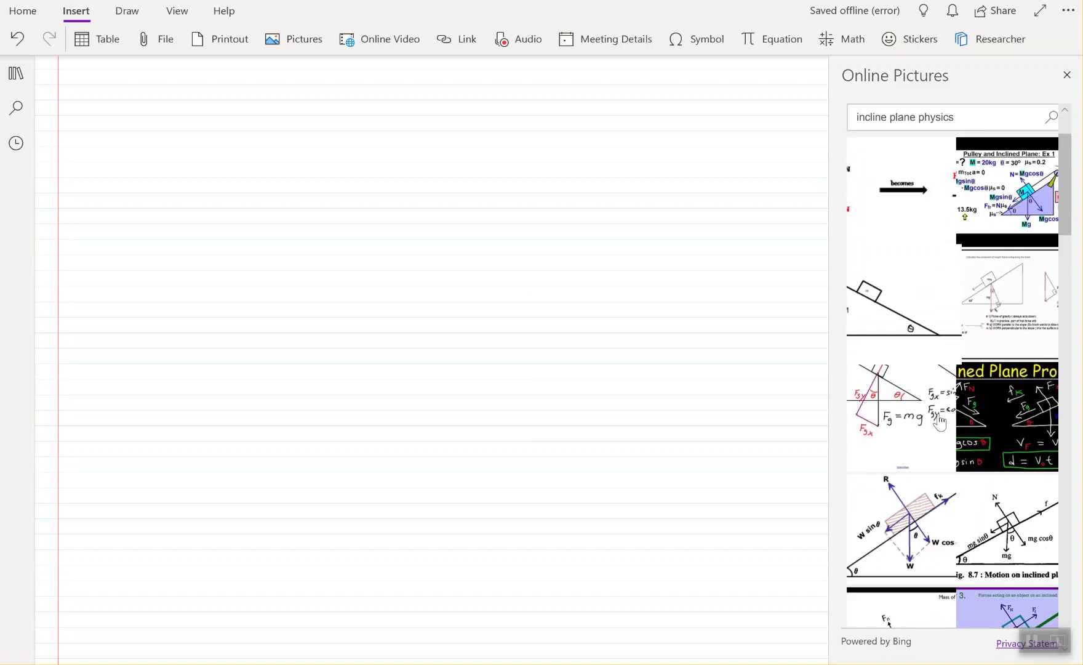
{"action": "scroll", "coordinate": [940, 421], "scroll_direction": "down", "scroll_amount": 3}
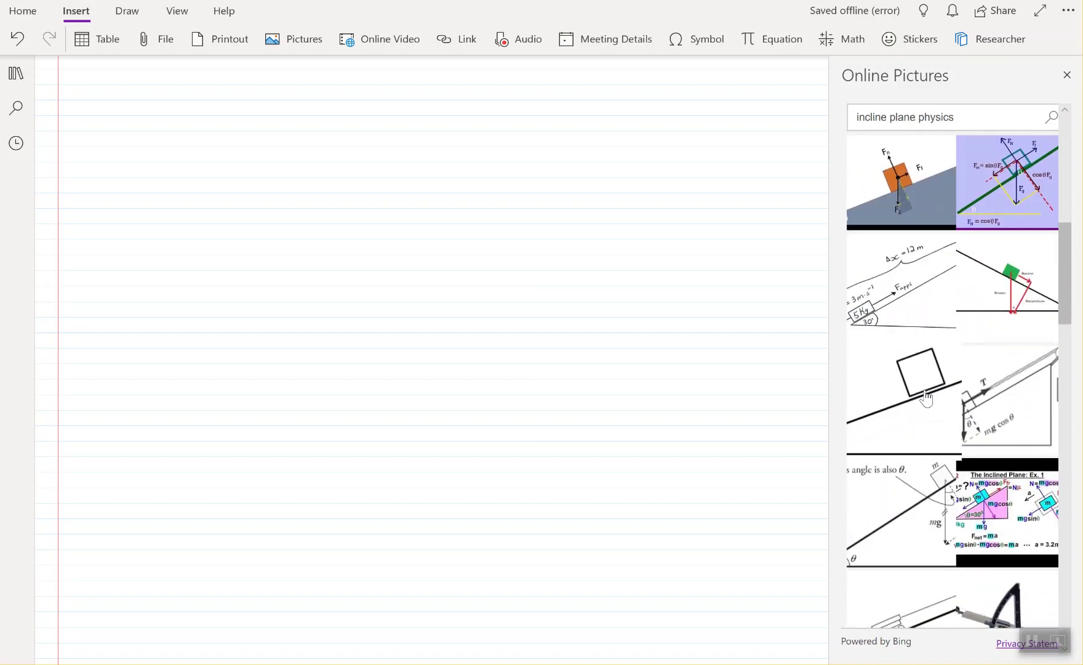
{"action": "left_click", "coordinate": [921, 388]}
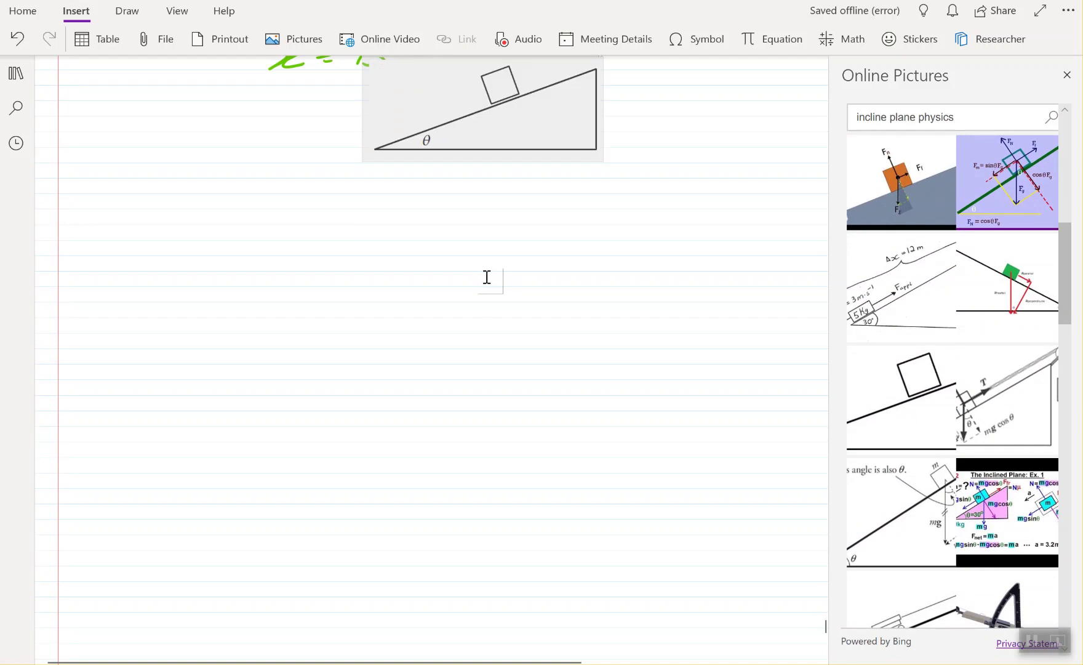
Move the inclined-plane picture into the empty space below the green working, enlarge it to about double its size, and deselect it.
{"action": "left_click_drag", "start_coordinate": [503, 234], "coordinate": [338, 339]}
{"action": "scroll", "coordinate": [338, 339], "scroll_direction": "down", "scroll_amount": 4}
{"action": "scroll", "coordinate": [338, 339], "scroll_direction": "up", "scroll_amount": 2}
{"action": "left_click_drag", "start_coordinate": [380, 292], "coordinate": [595, 399]}
{"action": "left_click_drag", "start_coordinate": [506, 342], "coordinate": [440, 346]}
{"action": "scroll", "coordinate": [441, 346], "scroll_direction": "down", "scroll_amount": 1}
{"action": "left_click", "coordinate": [711, 300]}
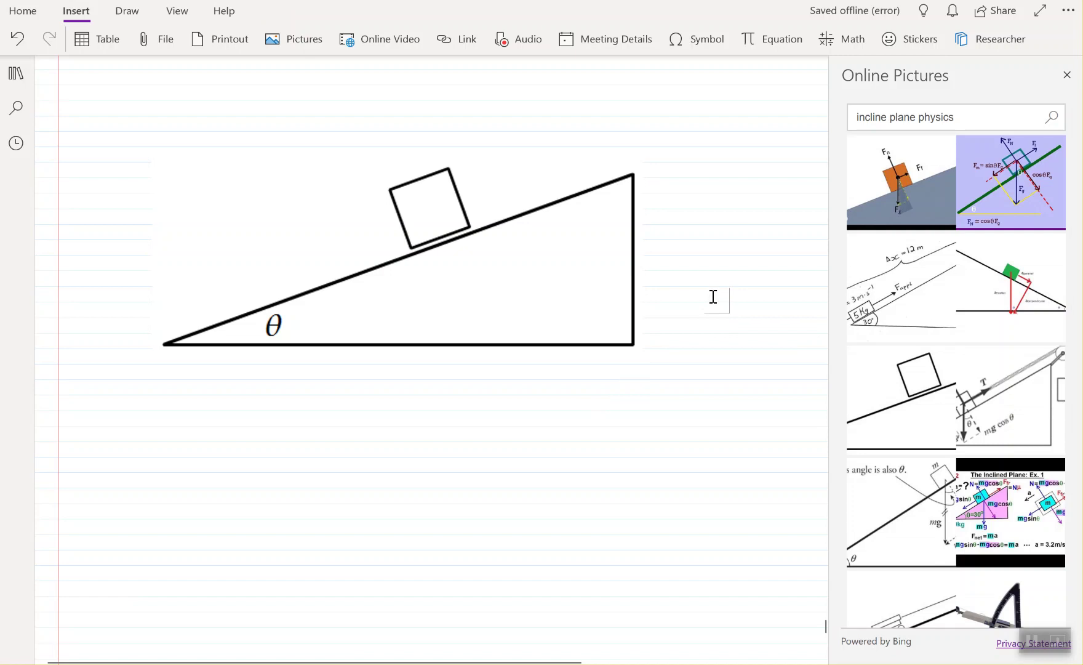
{"action": "left_click", "coordinate": [126, 8]}
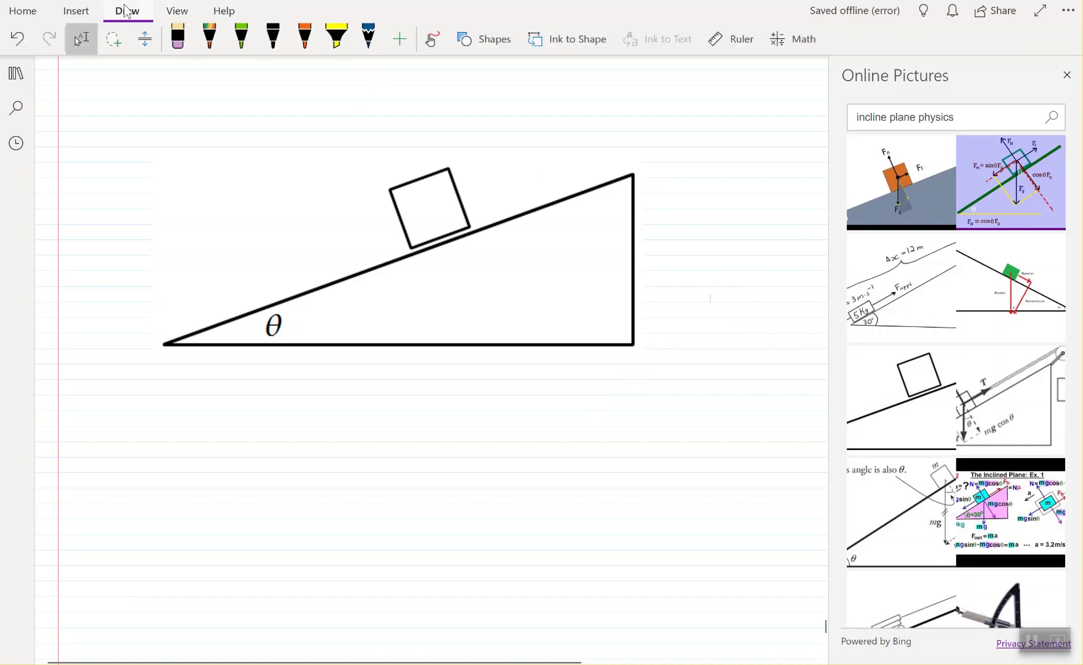
{"action": "left_click", "coordinate": [486, 40]}
{"action": "left_click", "coordinate": [569, 110]}
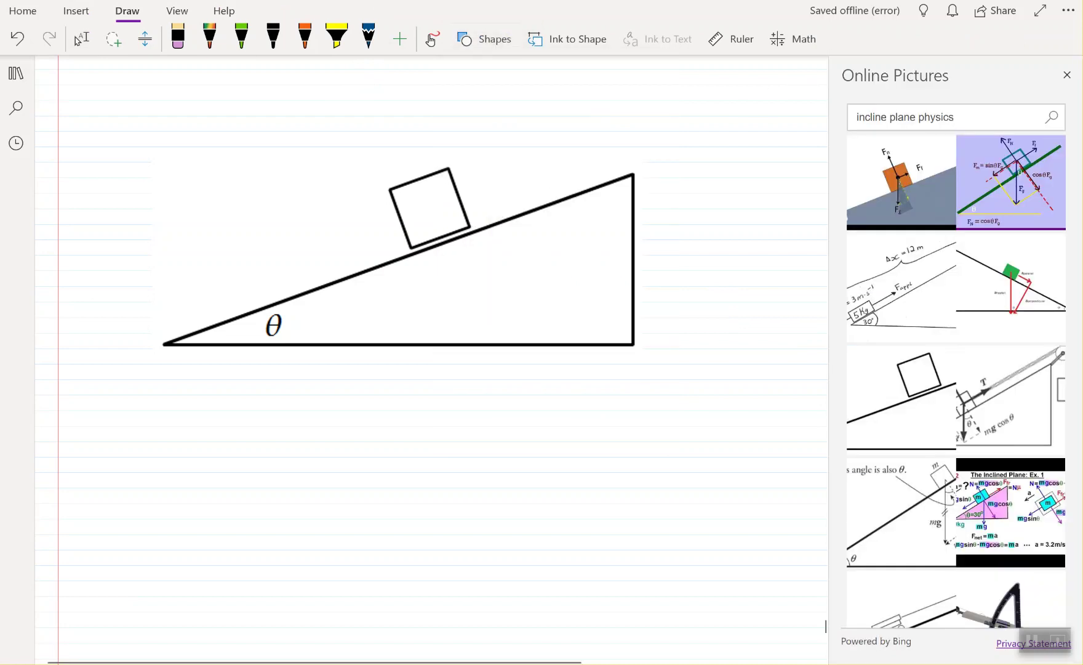
{"action": "left_click", "coordinate": [272, 38]}
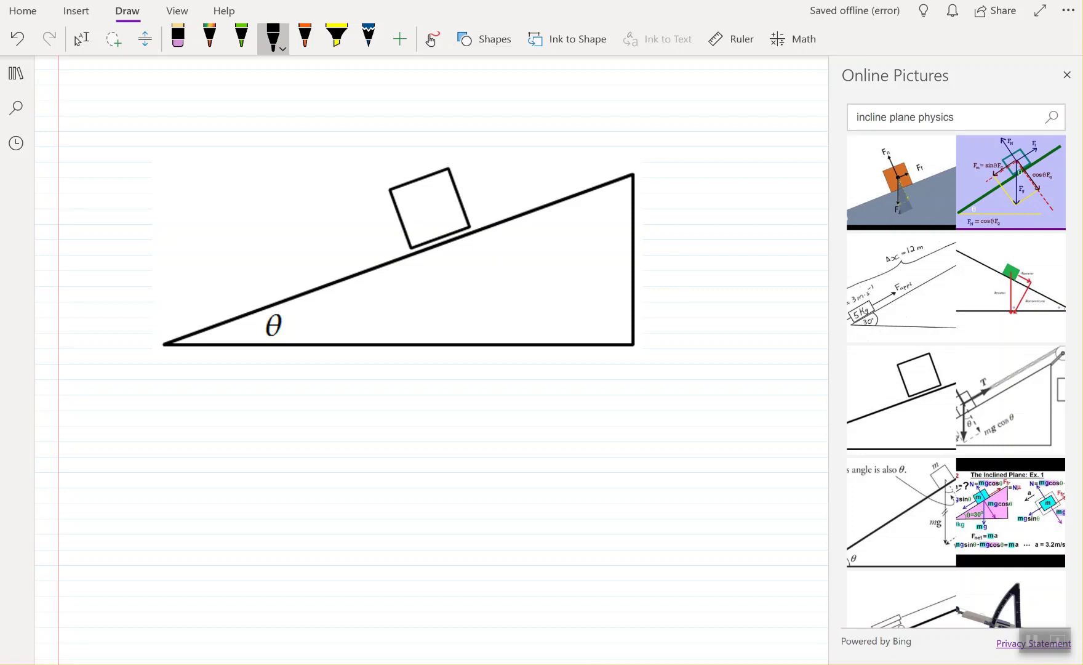
{"action": "left_click_drag", "start_coordinate": [421, 212], "coordinate": [408, 320]}
{"action": "left_click", "coordinate": [82, 38]}
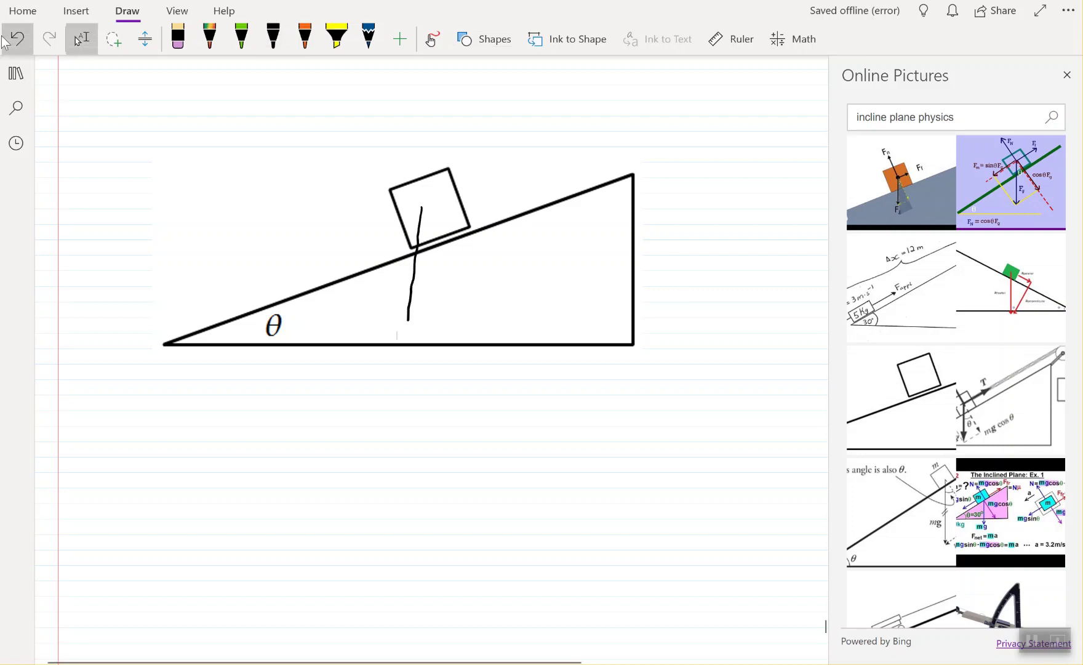
{"action": "left_click", "coordinate": [16, 39]}
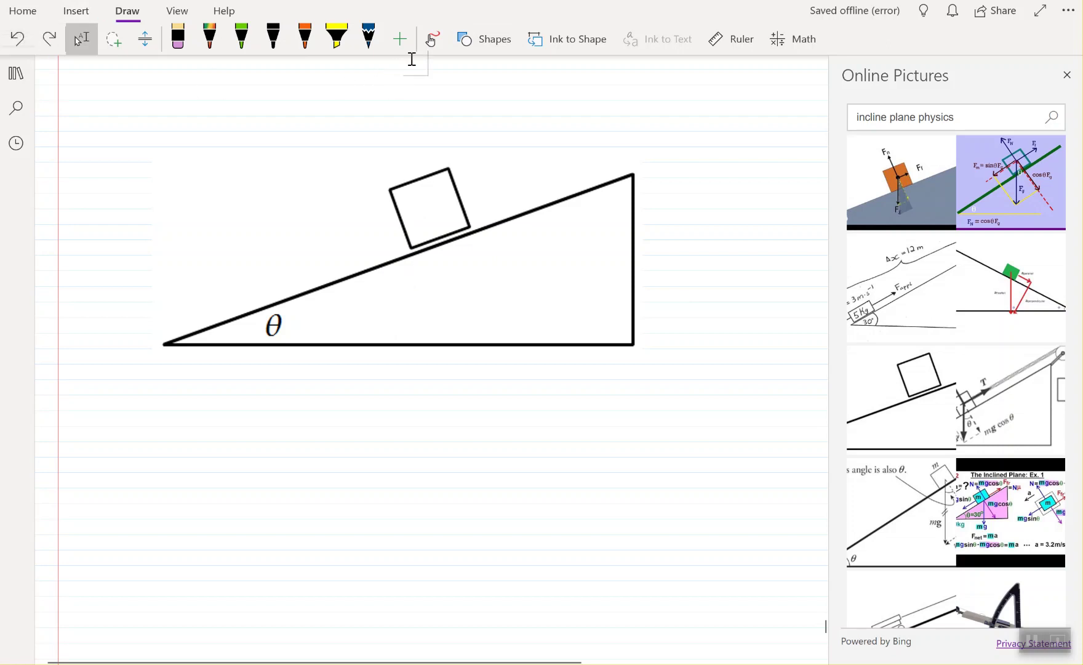
Draw a straight black arrow from the block's centre down almost to the base of the inclined plane.
{"action": "left_click", "coordinate": [500, 38]}
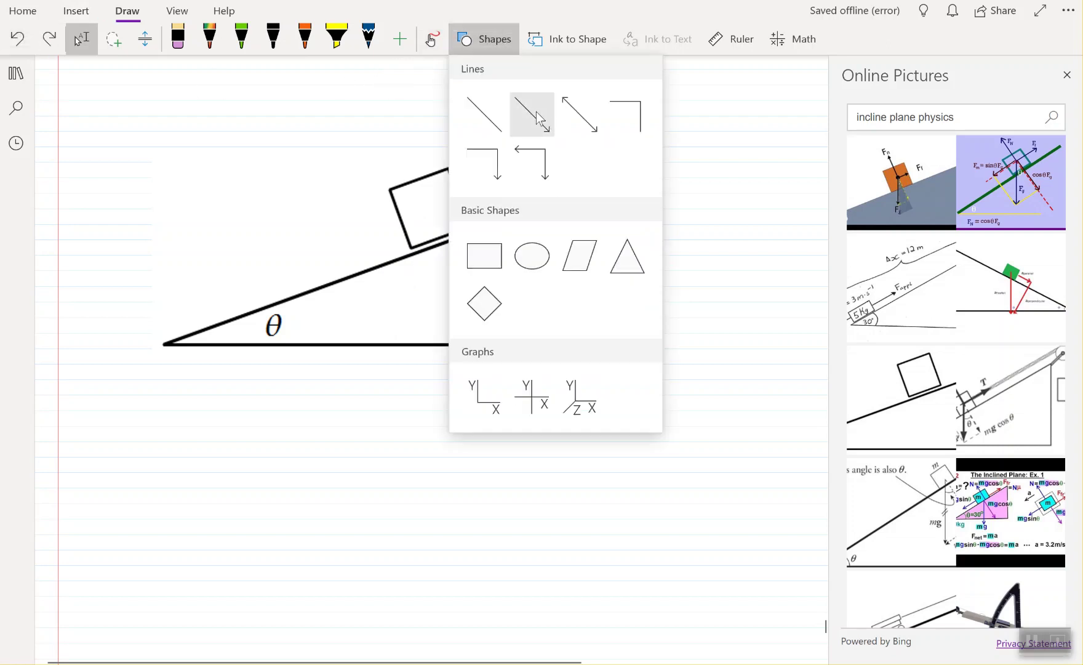
{"action": "left_click", "coordinate": [535, 113]}
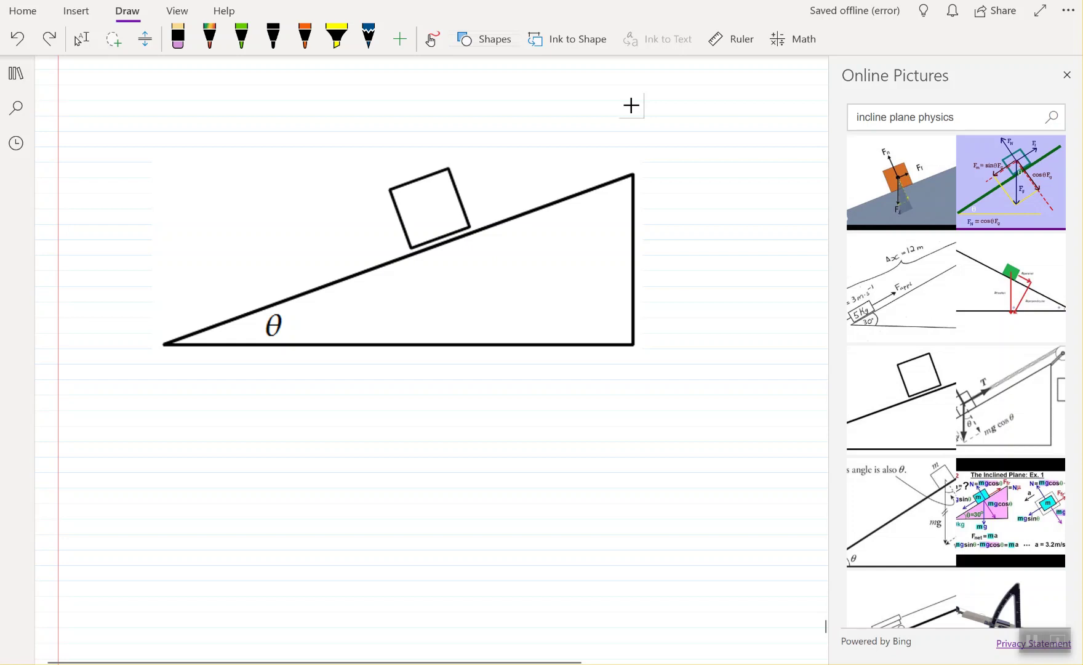
{"action": "left_click_drag", "start_coordinate": [423, 201], "coordinate": [415, 333]}
{"action": "left_click", "coordinate": [80, 38]}
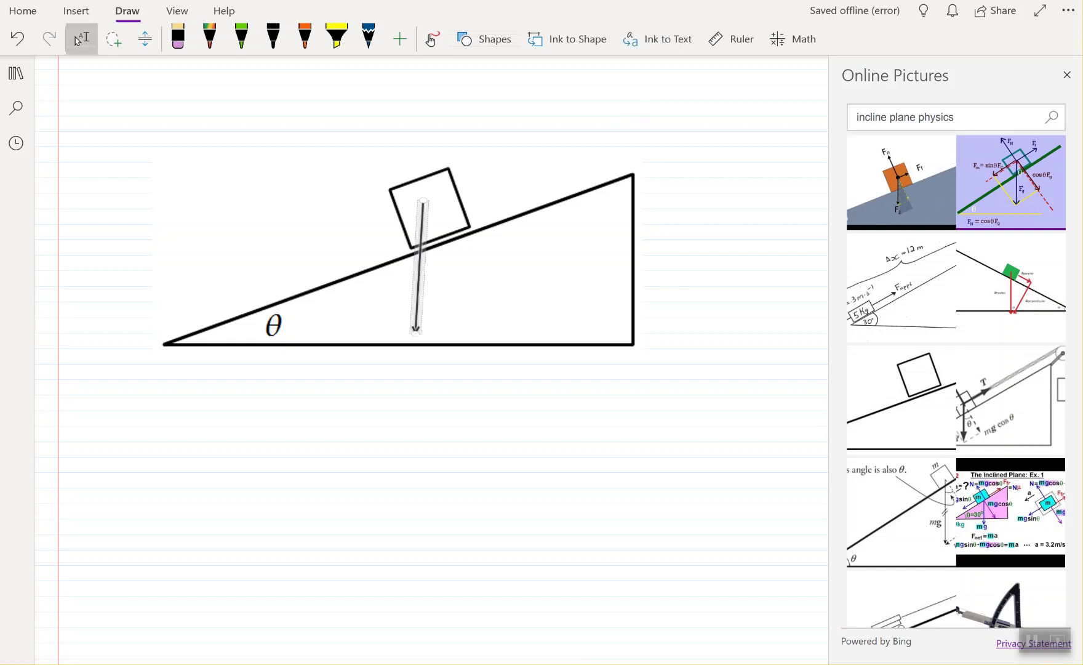
Draw two more straight arrows from the block's centre, one pointing away from the slope's surface and one pointing up along it.
{"action": "left_click", "coordinate": [485, 38]}
{"action": "left_click", "coordinate": [533, 115]}
{"action": "left_click_drag", "start_coordinate": [423, 200], "coordinate": [370, 109]}
{"action": "left_click", "coordinate": [79, 39]}
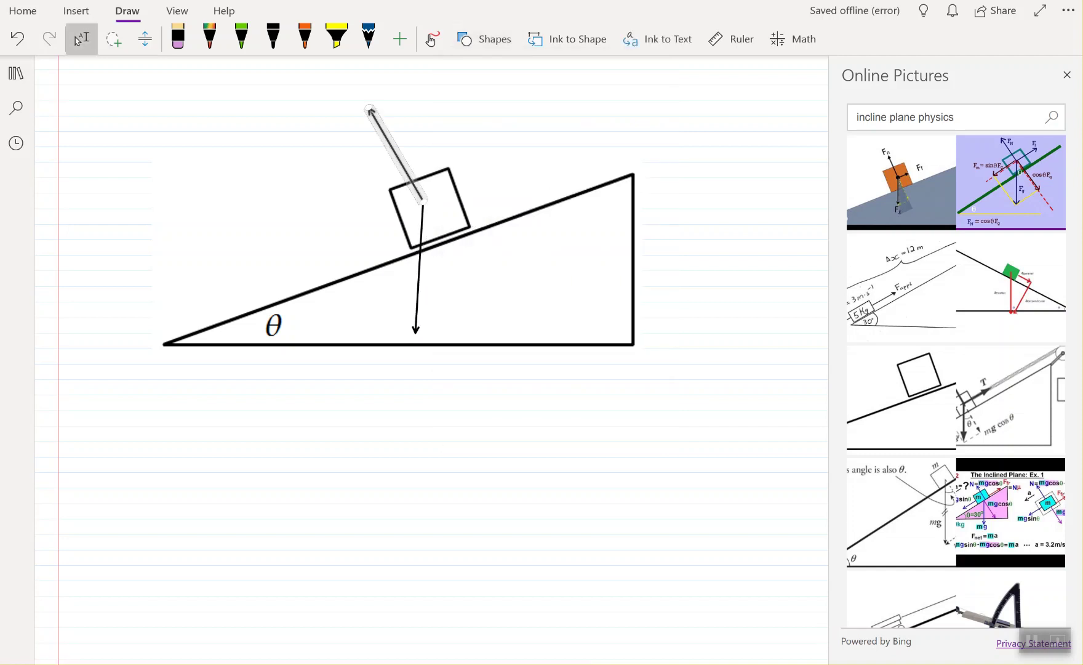
{"action": "left_click", "coordinate": [484, 39]}
{"action": "left_click", "coordinate": [533, 115]}
{"action": "left_click_drag", "start_coordinate": [423, 200], "coordinate": [523, 156]}
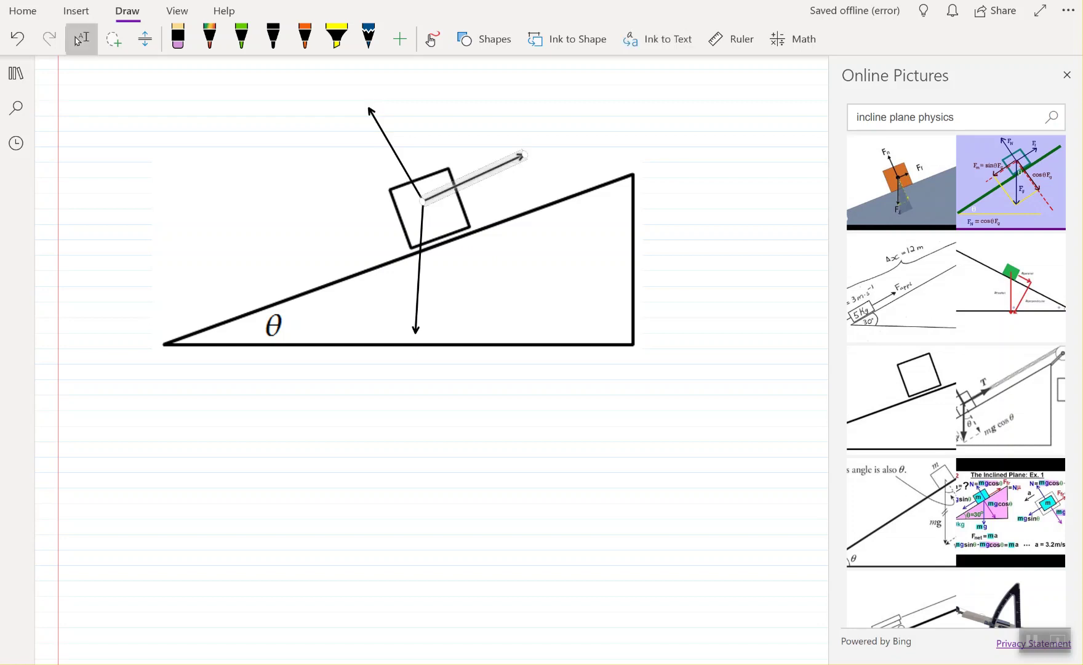
Keep the up-slope arrow black and label the arrows R, f and W in green ink.
{"action": "left_click", "coordinate": [241, 39]}
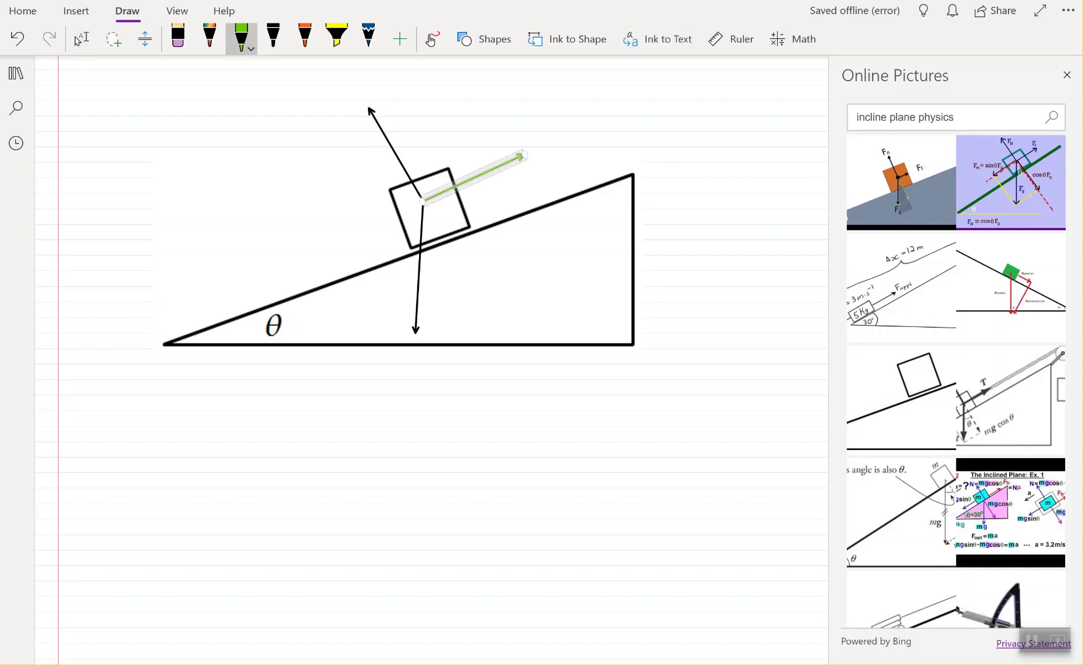
{"action": "left_click", "coordinate": [18, 39]}
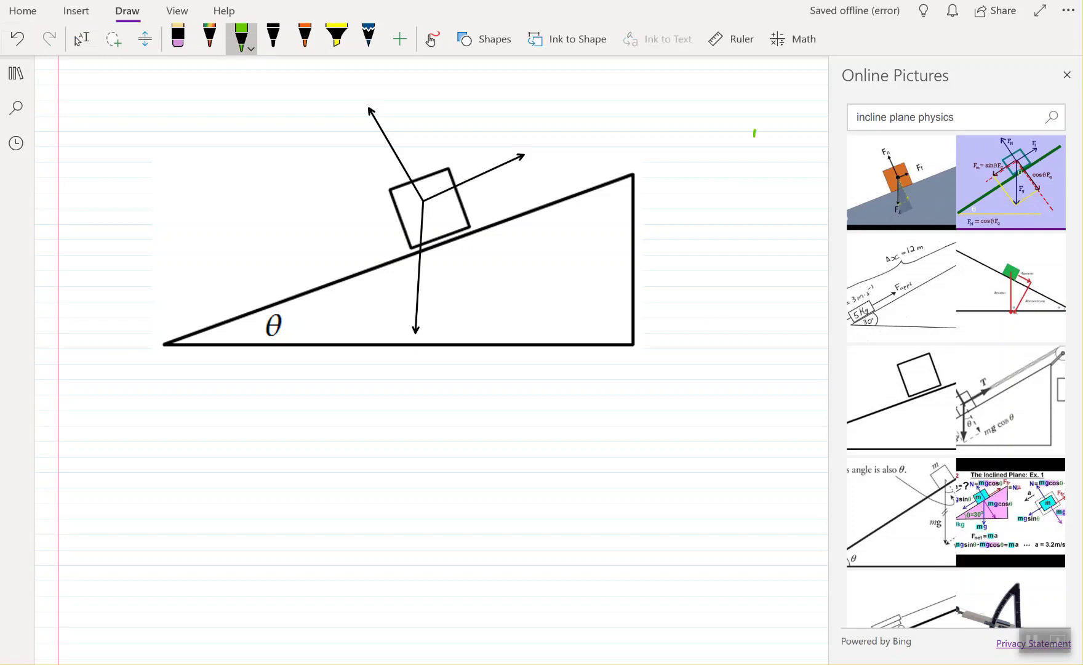
{"action": "mouse_move", "coordinate": [381, 80]}
{"action": "left_mouse_down"}
{"action": "mouse_move", "coordinate": [386, 106]}
{"action": "mouse_move", "coordinate": [399, 99]}
{"action": "left_mouse_up"}
{"action": "mouse_move", "coordinate": [529, 123]}
{"action": "left_mouse_down"}
{"action": "mouse_move", "coordinate": [522, 155]}
{"action": "mouse_move", "coordinate": [536, 130]}
{"action": "left_mouse_up"}
{"action": "left_click_drag", "start_coordinate": [381, 329], "coordinate": [405, 315]}
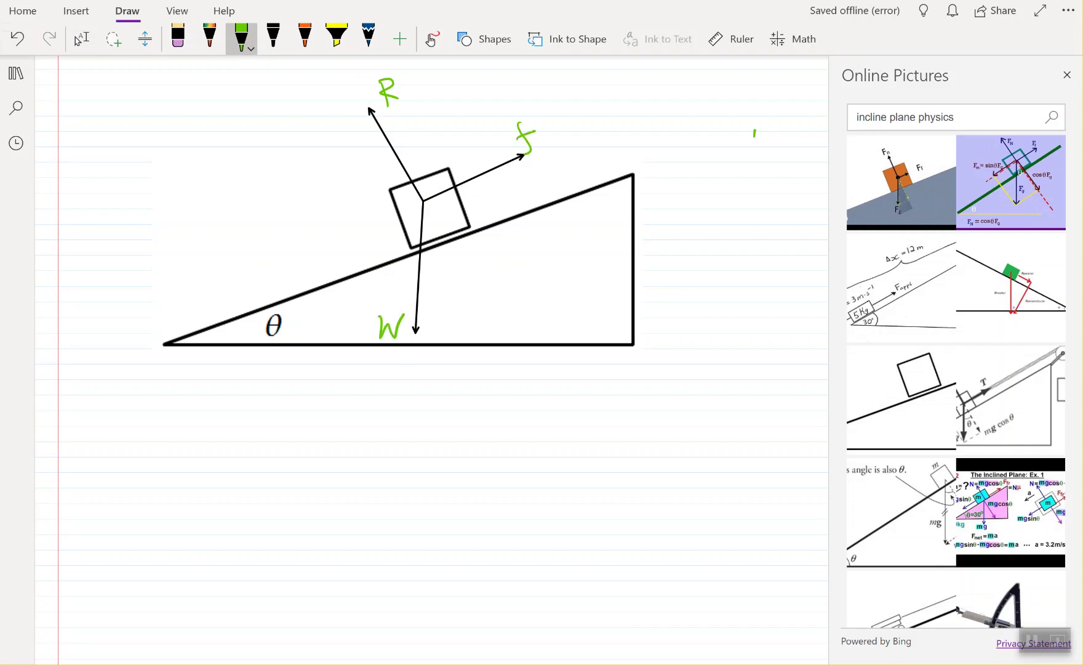
Resolve the weight with dashed orange components labelled W cosθ and W sinθ, marking the right angle, θ and the incline's angle.
{"action": "left_click", "coordinate": [305, 37]}
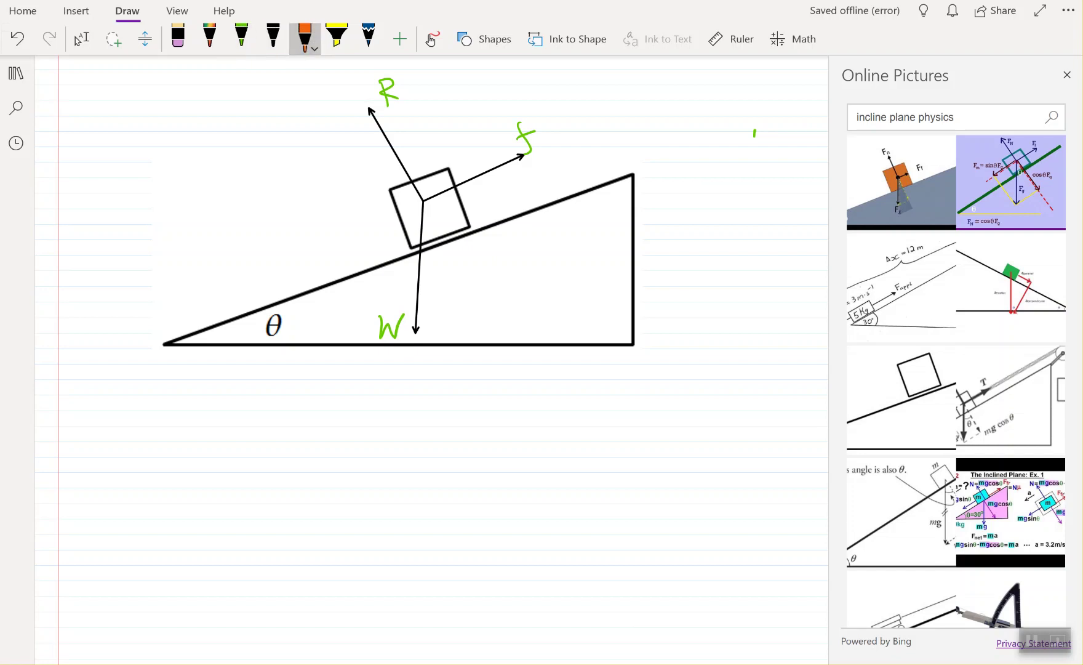
{"action": "left_click_drag", "start_coordinate": [442, 249], "coordinate": [474, 309]}
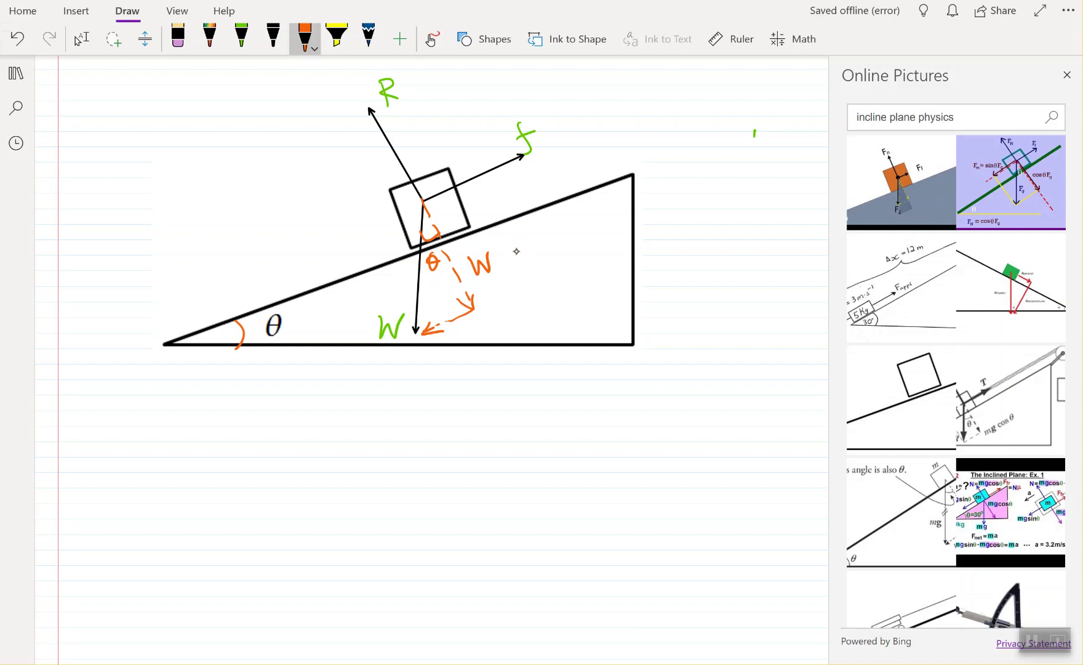
{"action": "left_click_drag", "start_coordinate": [524, 253], "coordinate": [515, 261]}
{"action": "left_click_drag", "start_coordinate": [538, 237], "coordinate": [537, 239]}
{"action": "left_click_drag", "start_coordinate": [529, 247], "coordinate": [544, 245]}
{"action": "left_click_drag", "start_coordinate": [516, 312], "coordinate": [508, 333]}
{"action": "left_click_drag", "start_coordinate": [505, 324], "coordinate": [527, 318]}
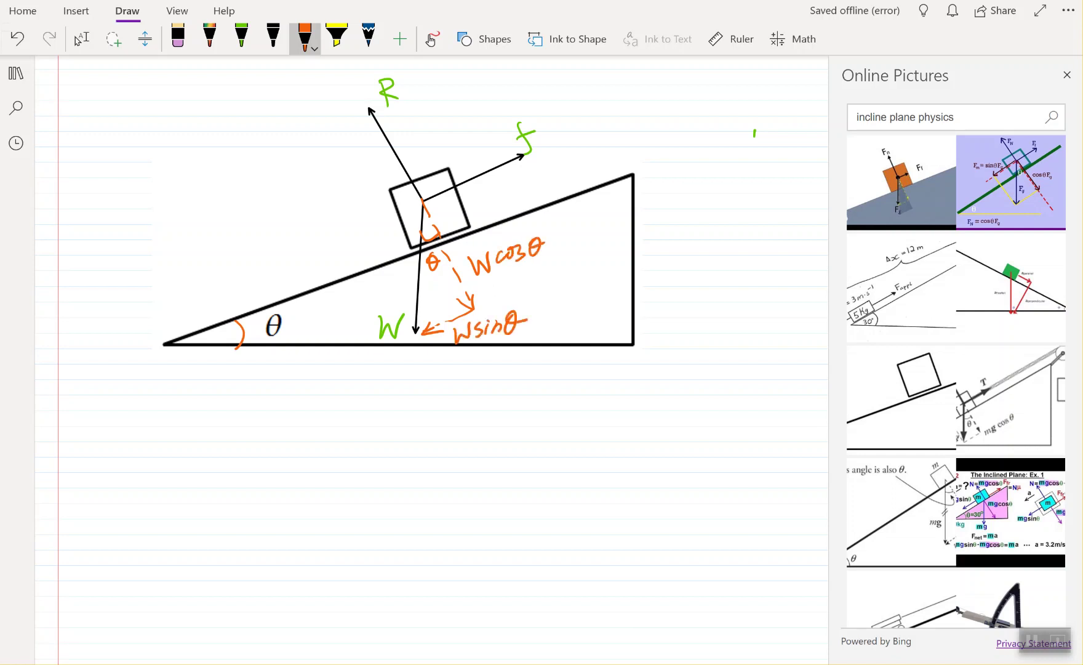
Draw a black arrow pointing down the slope beside the block and label it a.
{"action": "left_click", "coordinate": [274, 38]}
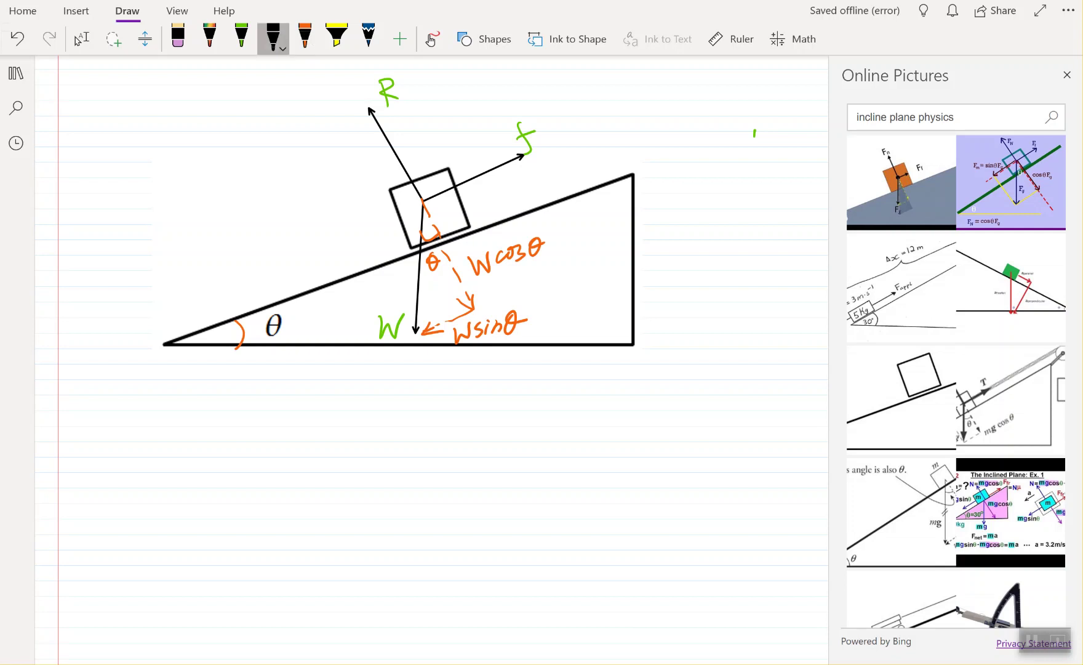
{"action": "left_click_drag", "start_coordinate": [205, 196], "coordinate": [289, 169]}
{"action": "left_click_drag", "start_coordinate": [212, 177], "coordinate": [233, 202]}
{"action": "left_click_drag", "start_coordinate": [266, 132], "coordinate": [263, 133]}
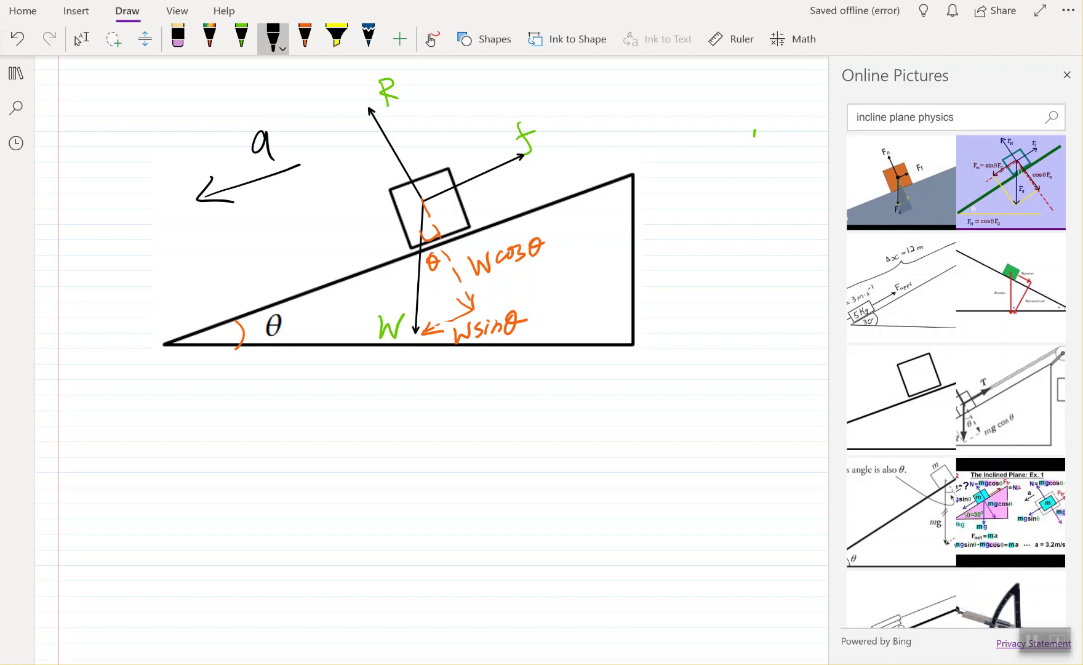
Write an opening curly bracket below the diagram with the first equation, R − W cosθ = 0.
{"action": "left_click_drag", "start_coordinate": [337, 405], "coordinate": [332, 459]}
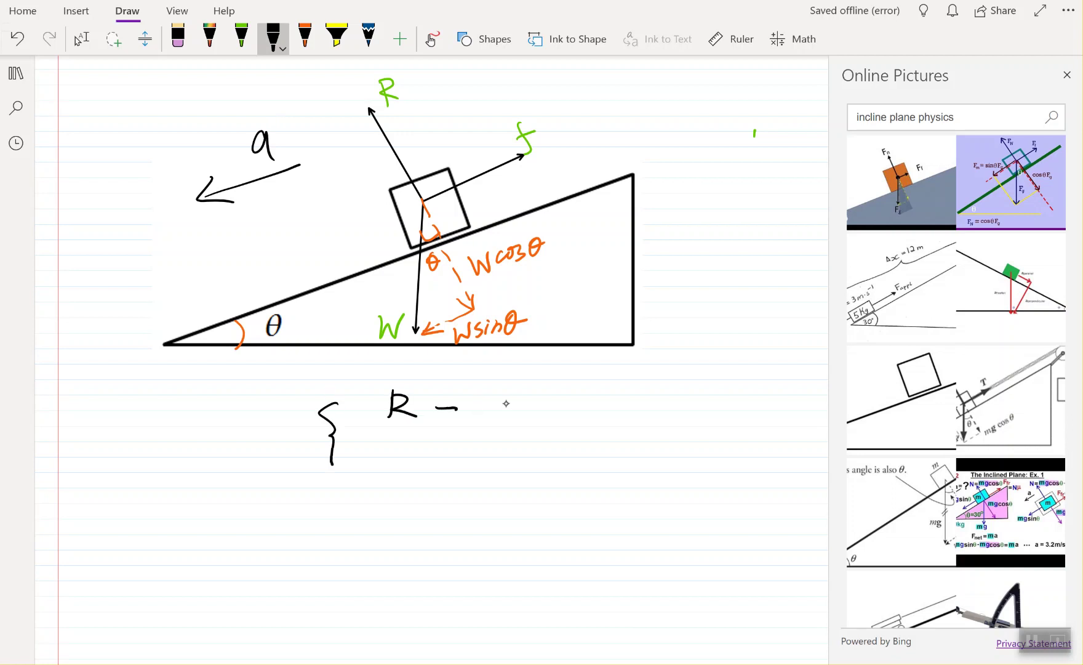
{"action": "mouse_move", "coordinate": [480, 411]}
{"action": "left_mouse_down"}
{"action": "mouse_move", "coordinate": [503, 394]}
{"action": "mouse_move", "coordinate": [529, 411]}
{"action": "left_mouse_up"}
{"action": "left_click_drag", "start_coordinate": [552, 394], "coordinate": [549, 398]}
{"action": "left_click_drag", "start_coordinate": [634, 395], "coordinate": [637, 397]}
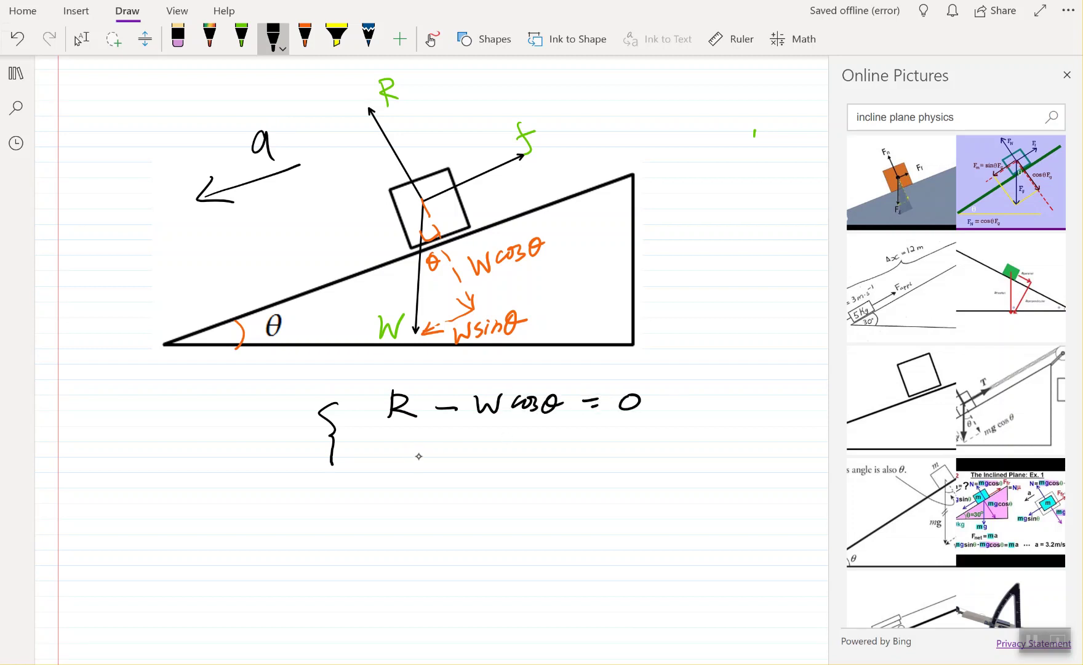
Write f − W sinθ = as the start of the second equation inside the bracket.
{"action": "left_click_drag", "start_coordinate": [396, 447], "coordinate": [388, 485]}
{"action": "left_click_drag", "start_coordinate": [382, 469], "coordinate": [401, 466]}
{"action": "left_click_drag", "start_coordinate": [468, 450], "coordinate": [497, 449]}
{"action": "mouse_move", "coordinate": [511, 456]}
{"action": "left_mouse_down"}
{"action": "mouse_move", "coordinate": [505, 467]}
{"action": "mouse_move", "coordinate": [581, 457]}
{"action": "left_mouse_up"}
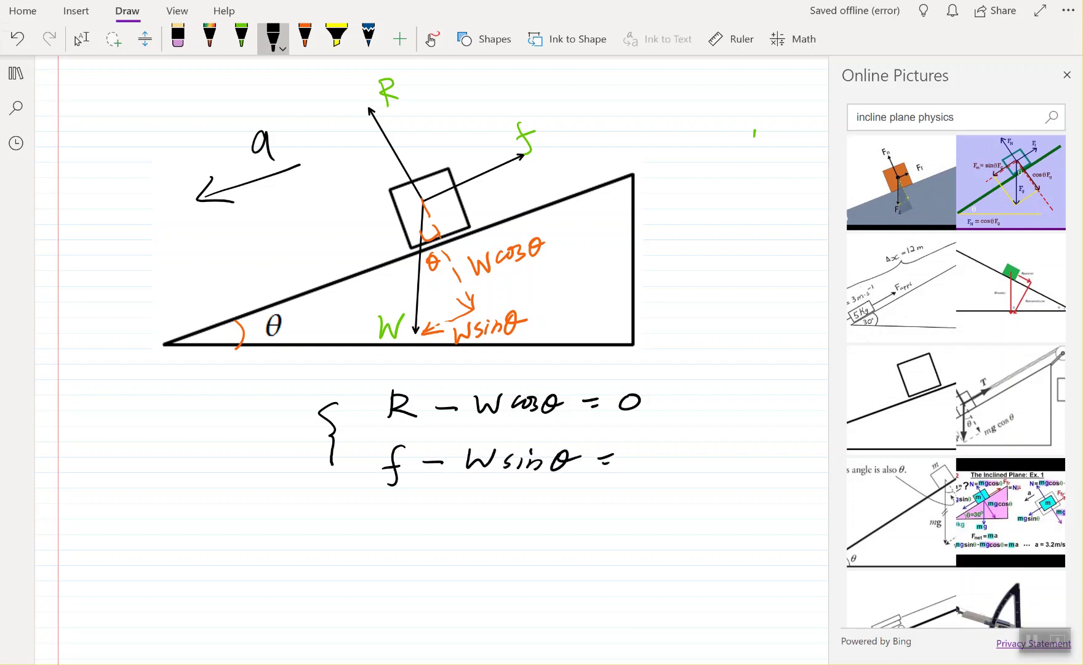
Write F = ma in a box beside the bracket and complete the second equation with ma.
{"action": "mouse_move", "coordinate": [103, 434]}
{"action": "left_mouse_down"}
{"action": "mouse_move", "coordinate": [94, 475]}
{"action": "mouse_move", "coordinate": [126, 437]}
{"action": "left_mouse_up"}
{"action": "left_click_drag", "start_coordinate": [98, 461], "coordinate": [123, 456]}
{"action": "left_click_drag", "start_coordinate": [203, 449], "coordinate": [217, 459]}
{"action": "mouse_move", "coordinate": [237, 448]}
{"action": "left_mouse_down"}
{"action": "mouse_move", "coordinate": [235, 461]}
{"action": "mouse_move", "coordinate": [158, 487]}
{"action": "mouse_move", "coordinate": [115, 412]}
{"action": "mouse_move", "coordinate": [234, 413]}
{"action": "left_mouse_up"}
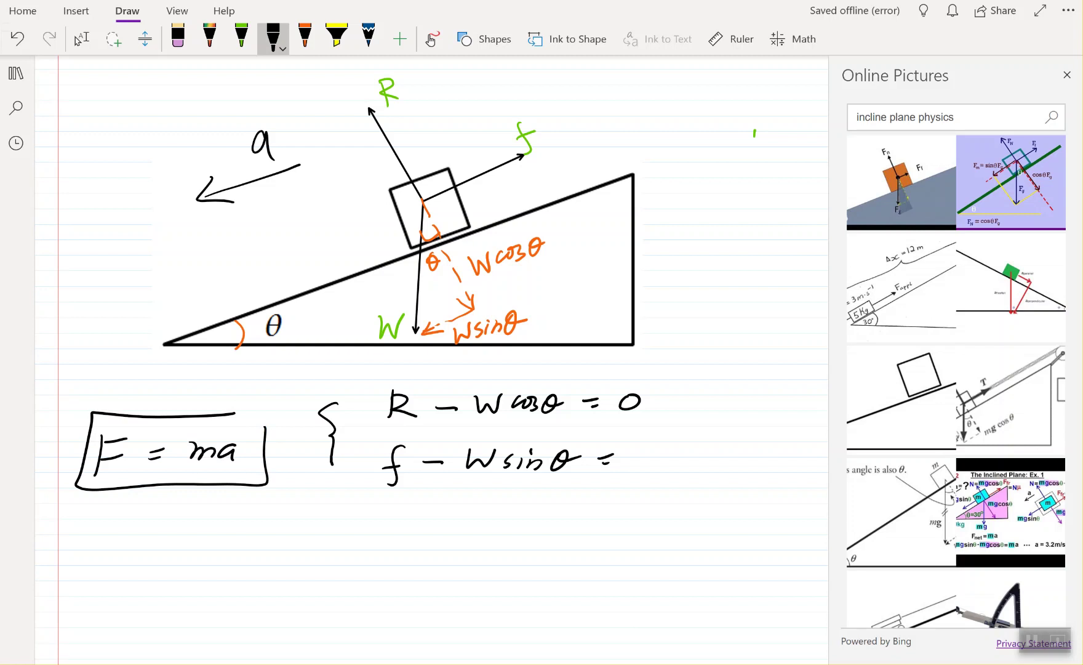
{"action": "left_click_drag", "start_coordinate": [634, 459], "coordinate": [654, 466]}
{"action": "left_click", "coordinate": [81, 38]}
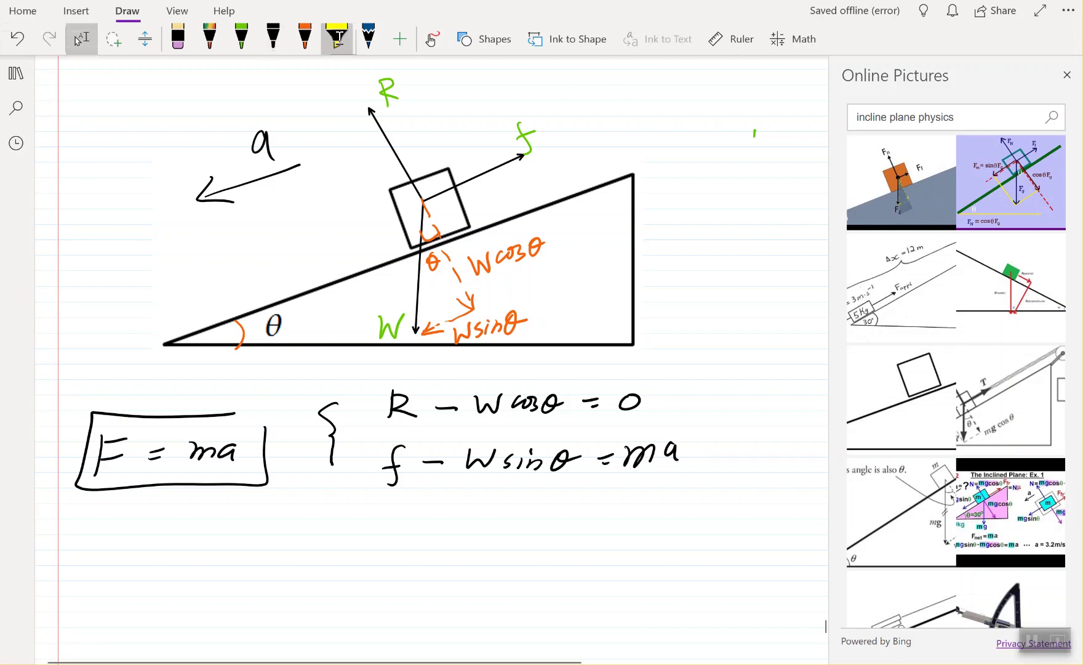
Open the first phyin_c18_dc circuit page of the MYP 4 - G9 section and hide the notebook navigation.
{"action": "left_click", "coordinate": [16, 74]}
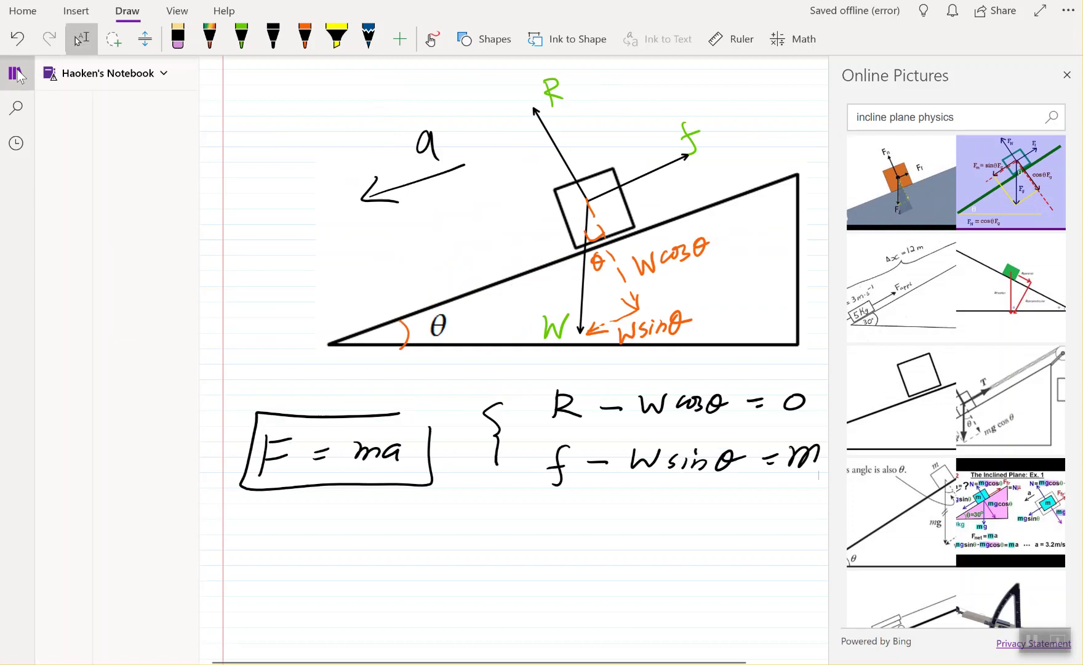
{"action": "left_click", "coordinate": [271, 248]}
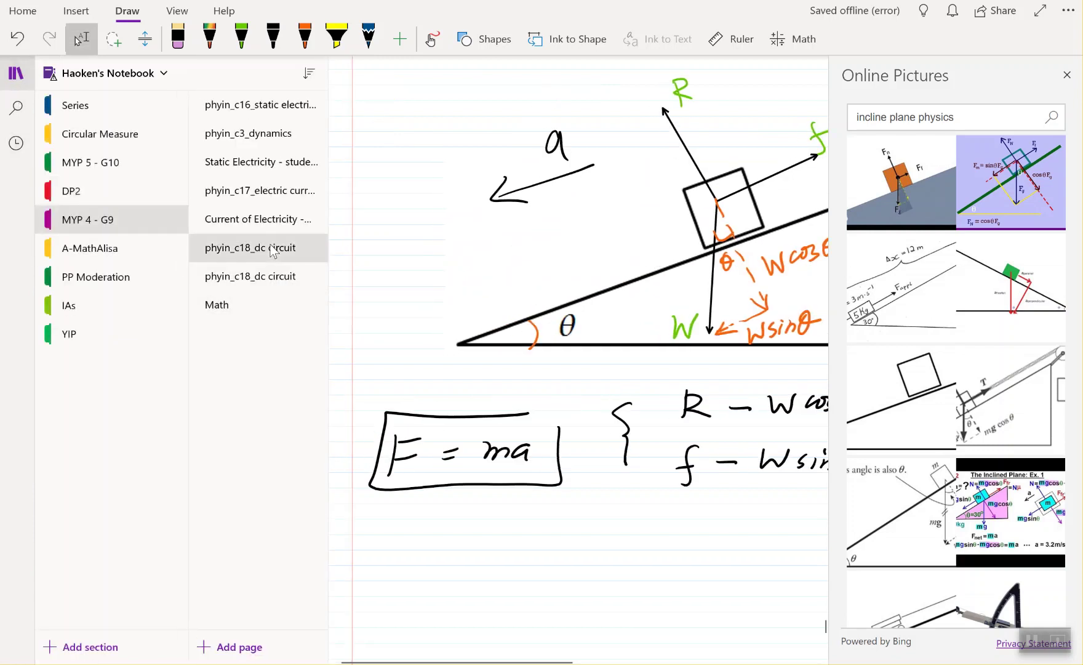
{"action": "scroll", "coordinate": [589, 366], "scroll_direction": "down", "scroll_amount": 10}
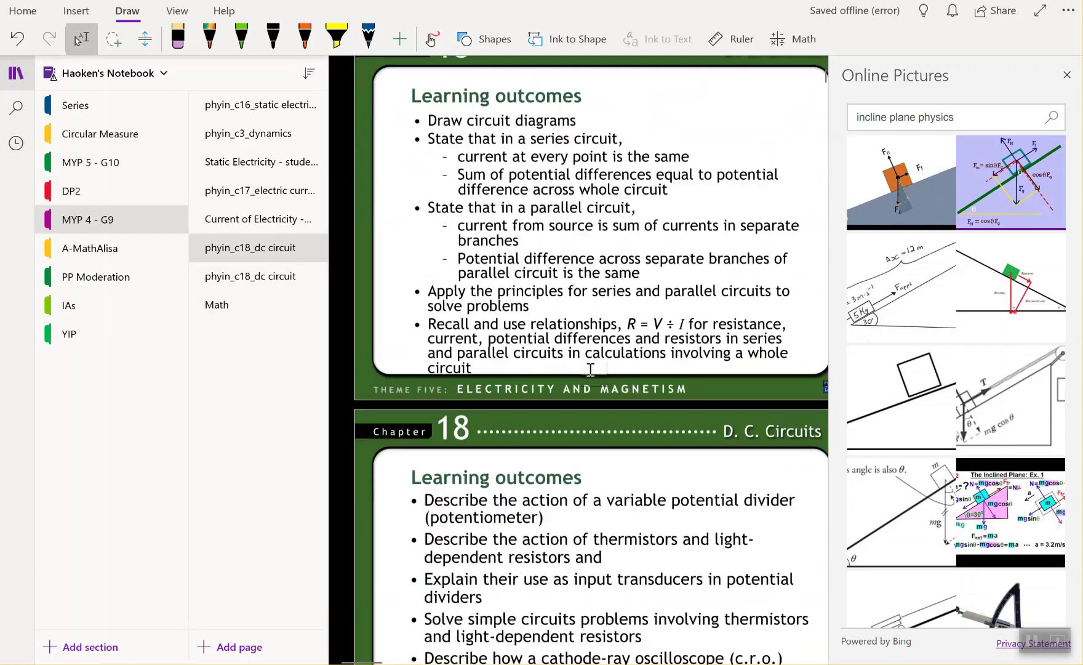
{"action": "scroll", "coordinate": [591, 366], "scroll_direction": "up", "scroll_amount": 8}
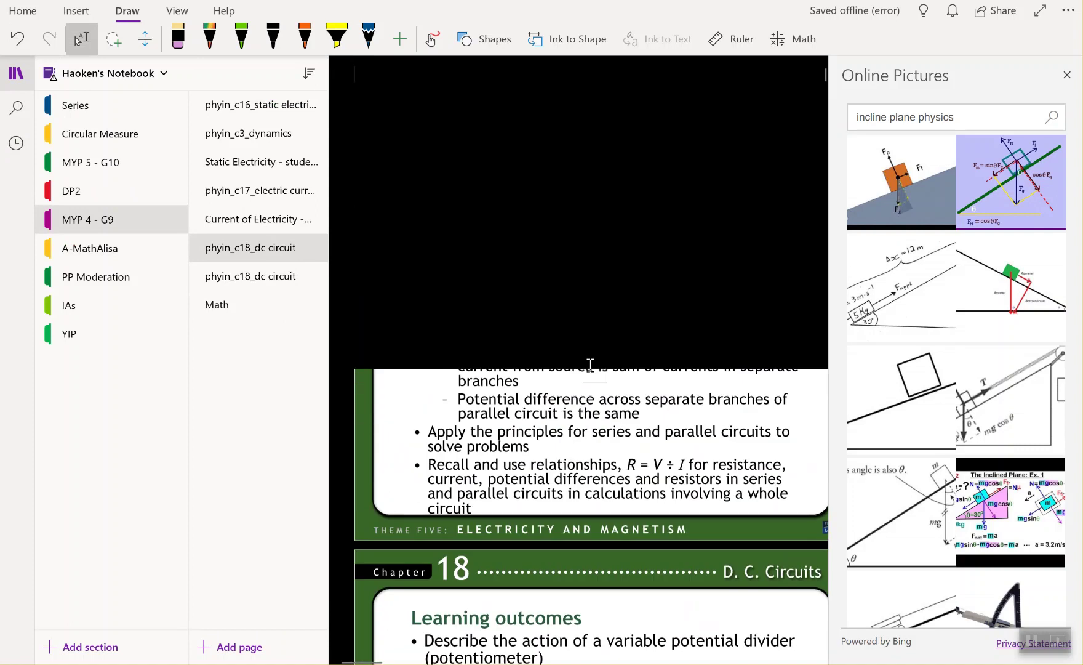
{"action": "scroll", "coordinate": [588, 366], "scroll_direction": "up", "scroll_amount": 3}
{"action": "scroll", "coordinate": [503, 308], "scroll_direction": "down", "scroll_amount": 3}
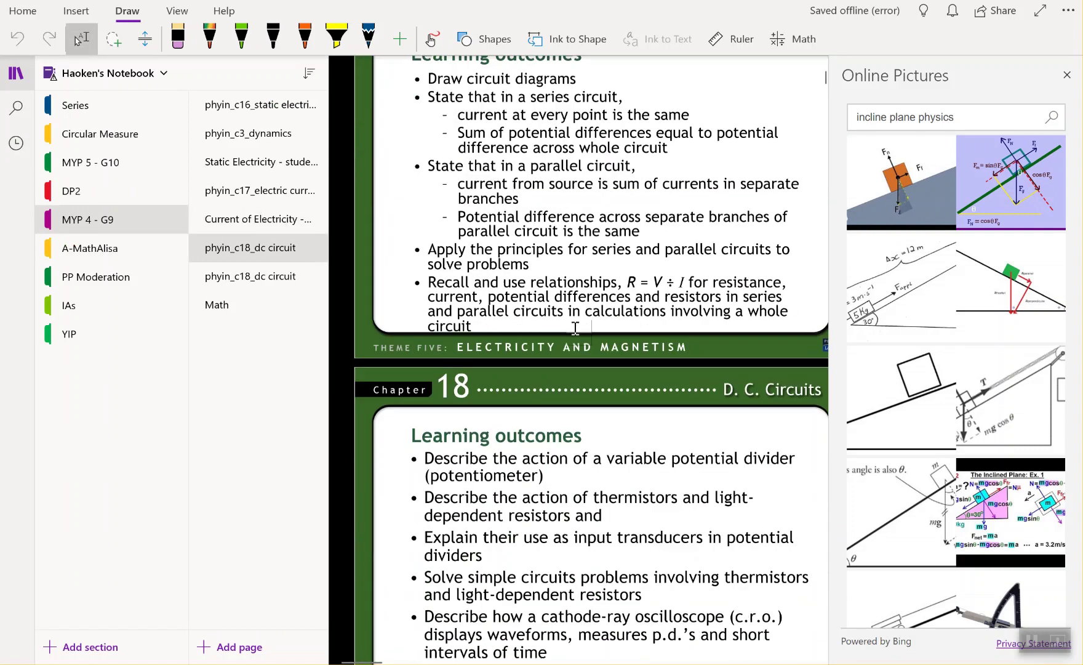
{"action": "left_click", "coordinate": [17, 74]}
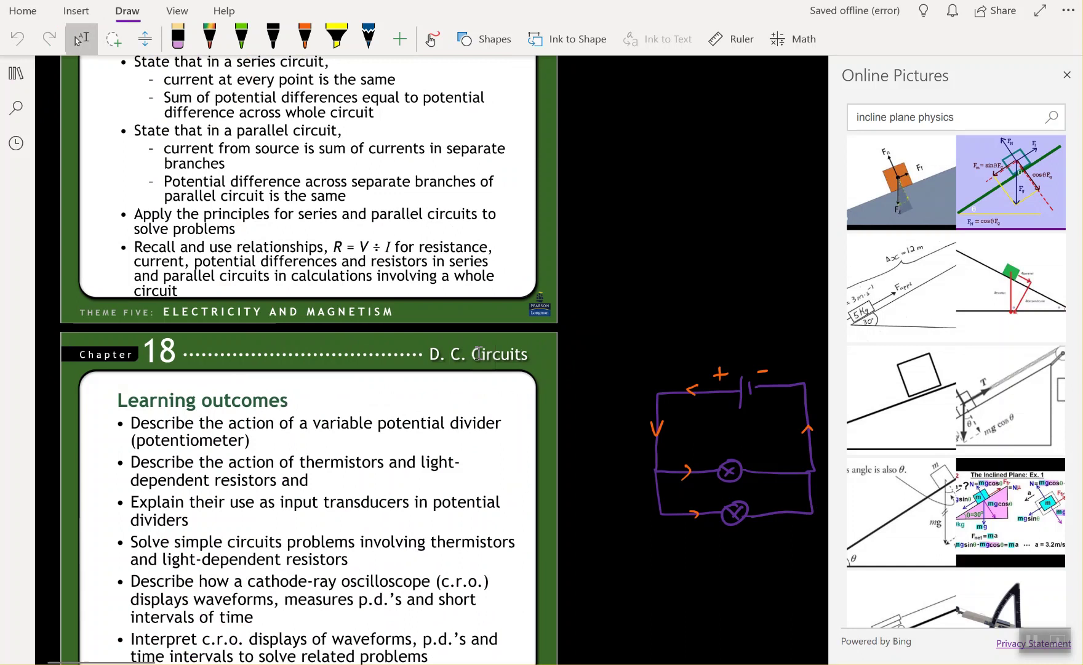
Look through the annotated D.C. Circuits slides from section 18.1 to 18.2, closing the online picture search along the way.
{"action": "scroll", "coordinate": [437, 381], "scroll_direction": "down", "scroll_amount": 8}
{"action": "scroll", "coordinate": [436, 381], "scroll_direction": "down", "scroll_amount": 5}
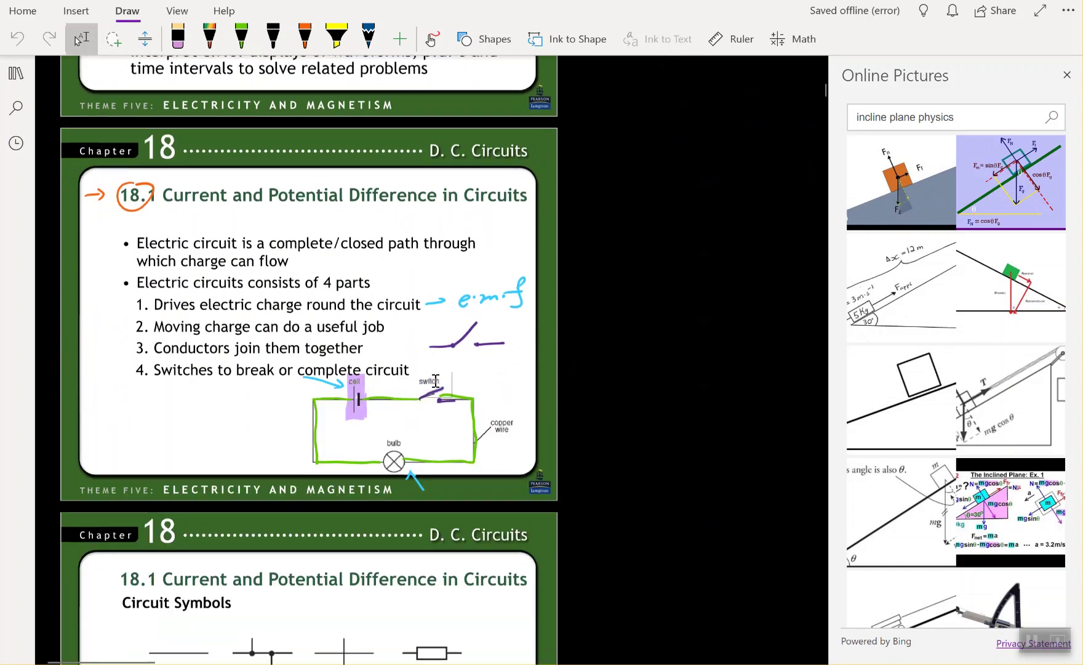
{"action": "scroll", "coordinate": [436, 379], "scroll_direction": "down", "scroll_amount": 9}
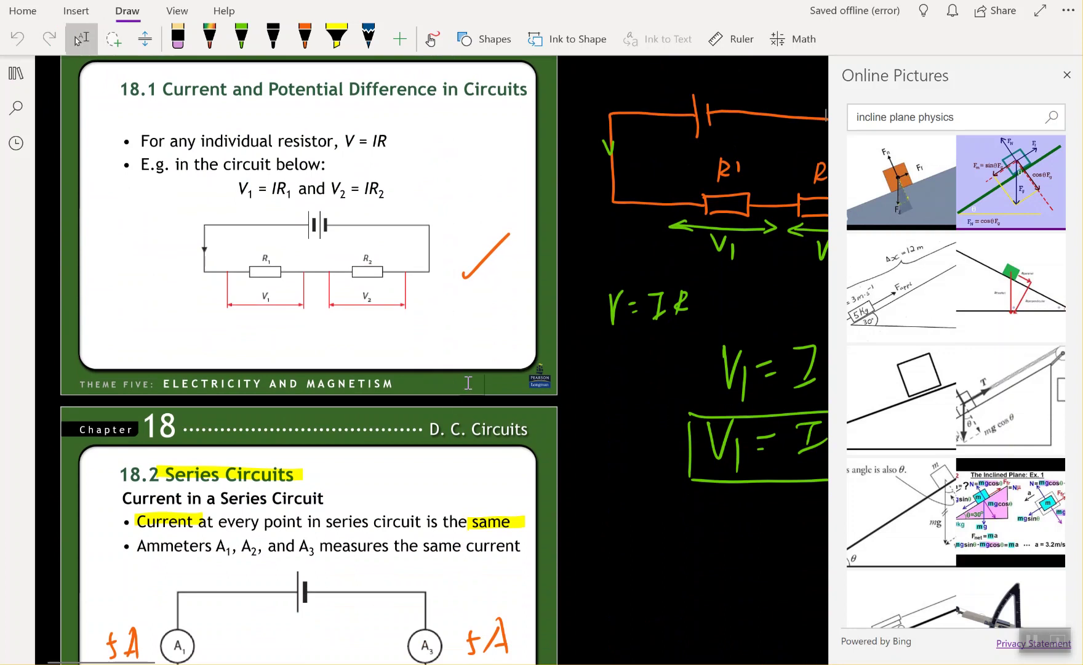
{"action": "left_click", "coordinate": [1067, 74]}
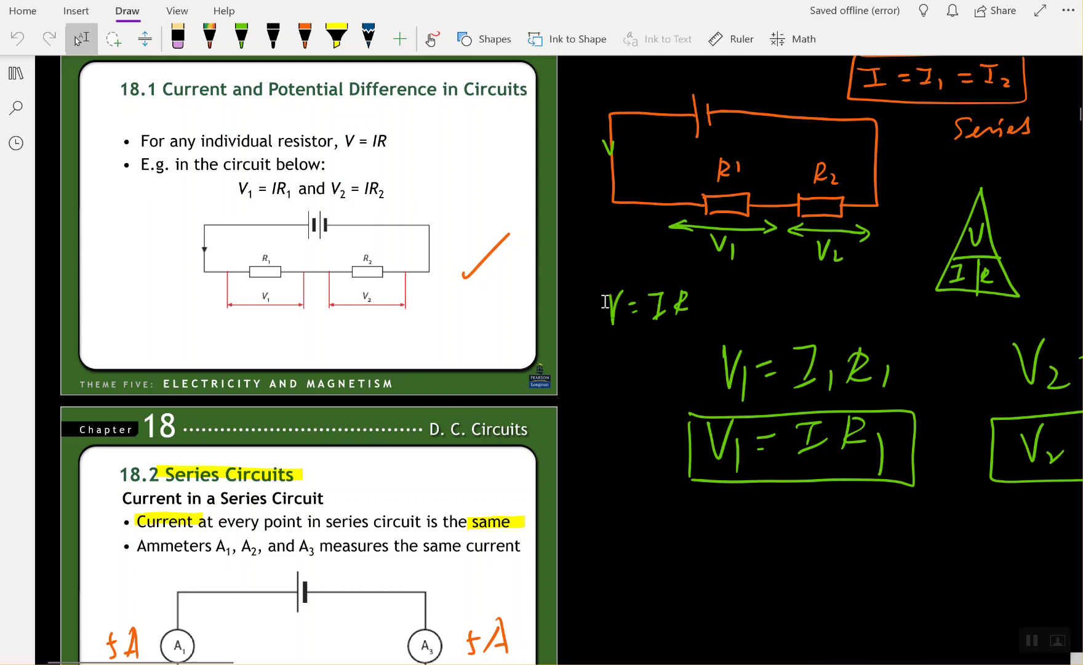
{"action": "scroll", "coordinate": [336, 260], "scroll_direction": "up", "scroll_amount": 2}
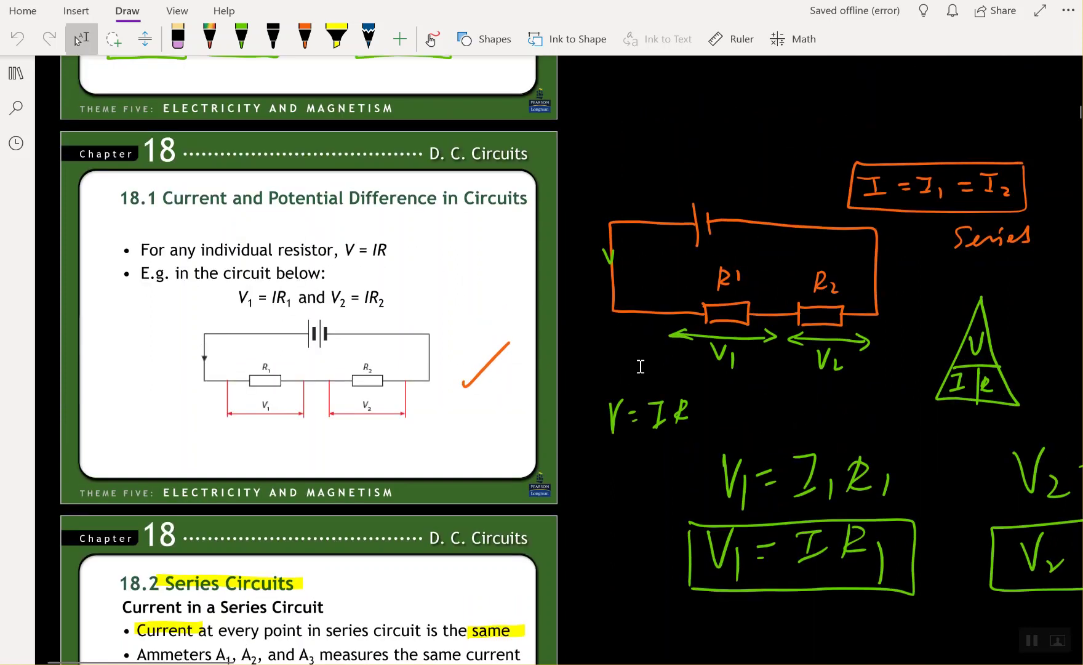
{"action": "scroll", "coordinate": [738, 313], "scroll_direction": "down", "scroll_amount": 1}
{"action": "scroll", "coordinate": [766, 314], "scroll_direction": "down", "scroll_amount": 10}
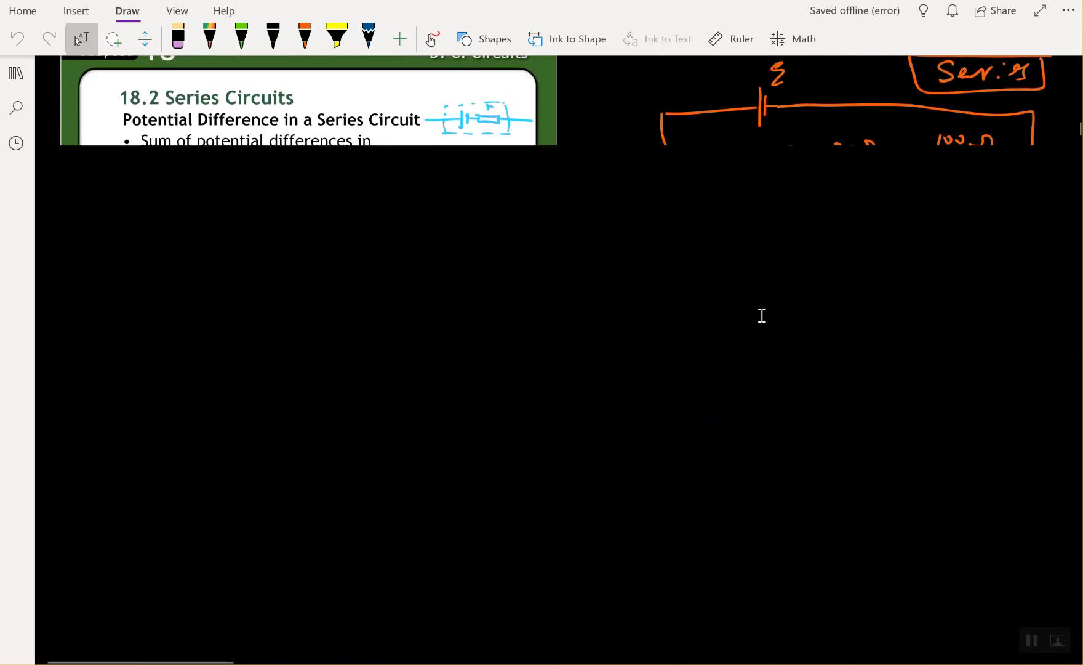
{"action": "scroll", "coordinate": [347, 276], "scroll_direction": "up", "scroll_amount": 2}
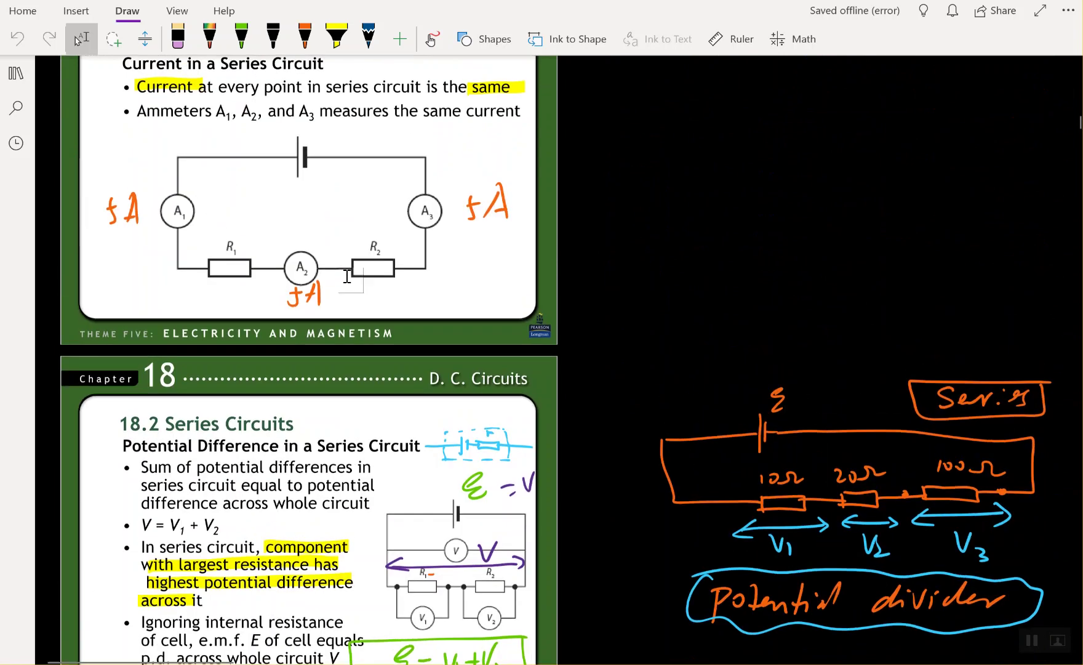
Review the series circuit slides on current, potential difference and disadvantages, along with the potential divider sketch beside them.
{"action": "scroll", "coordinate": [348, 277], "scroll_direction": "down", "scroll_amount": 8}
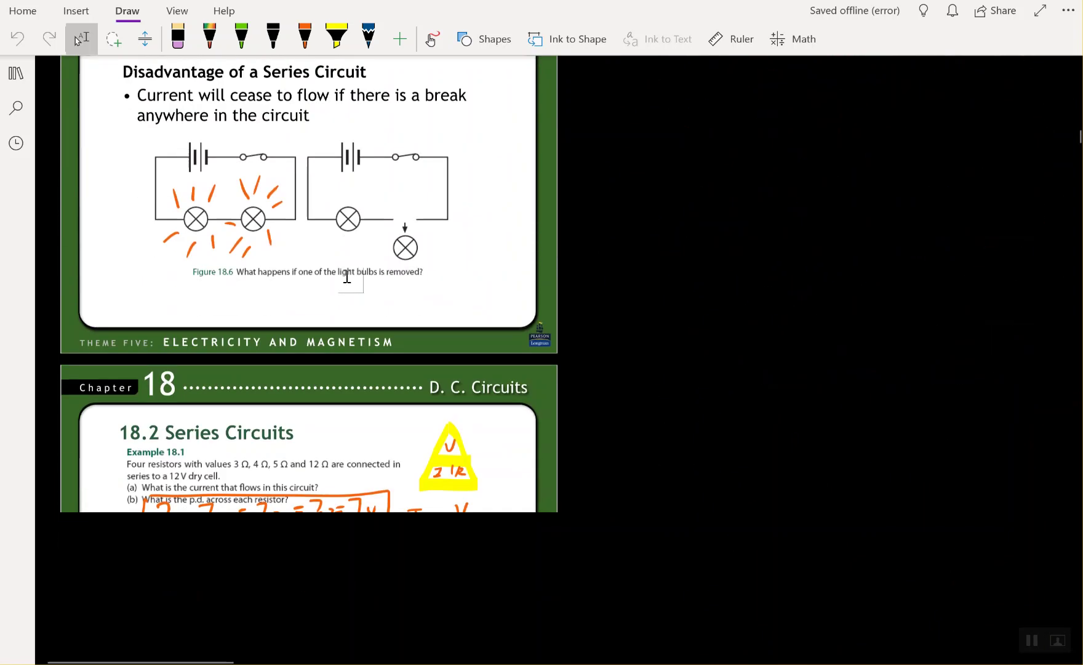
{"action": "scroll", "coordinate": [347, 276], "scroll_direction": "up", "scroll_amount": 8}
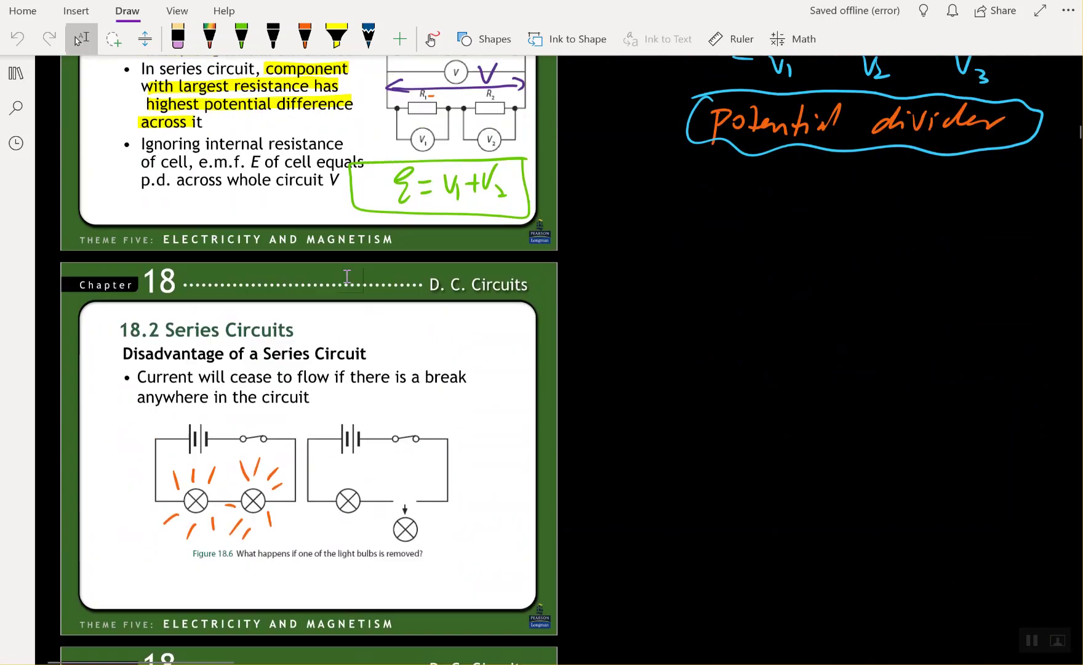
{"action": "scroll", "coordinate": [348, 276], "scroll_direction": "up", "scroll_amount": 3}
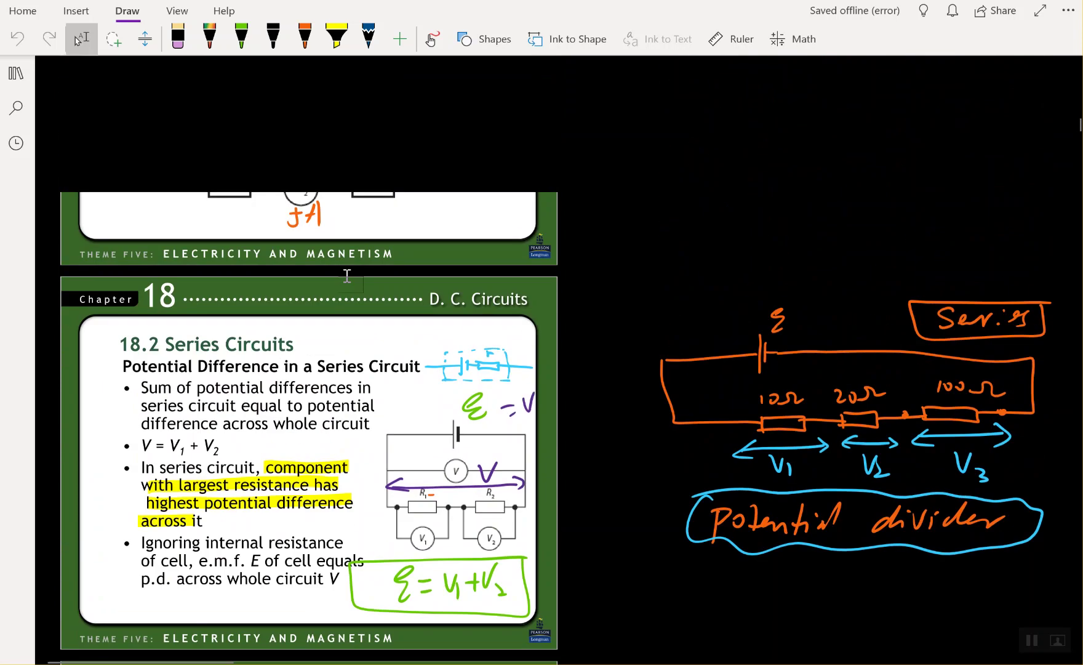
{"action": "scroll", "coordinate": [348, 276], "scroll_direction": "down", "scroll_amount": 1}
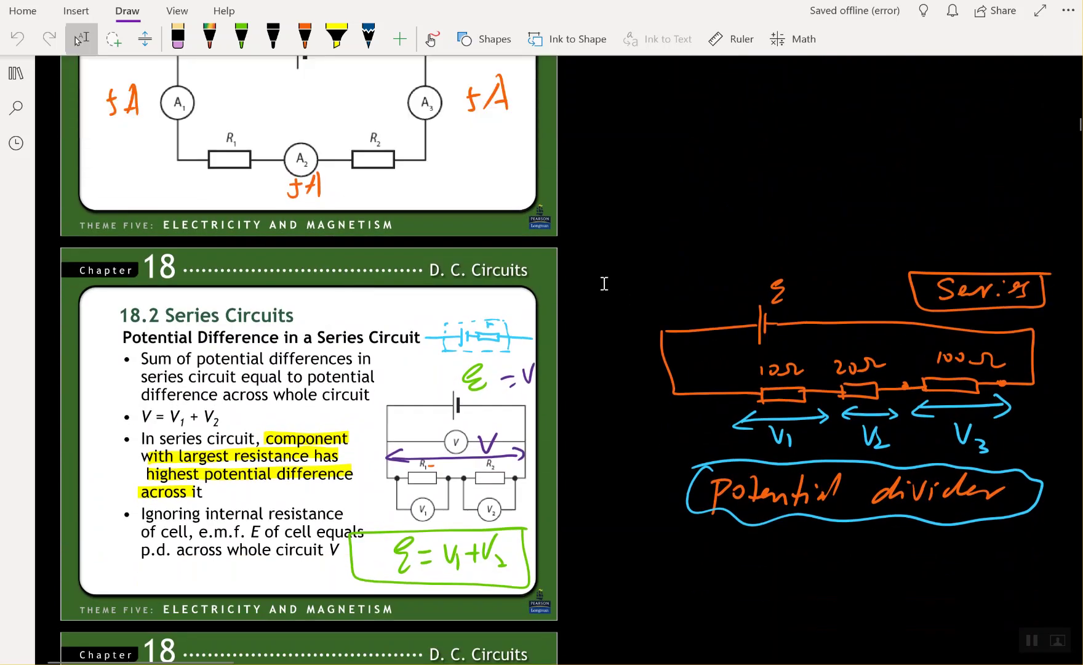
{"action": "scroll", "coordinate": [604, 286], "scroll_direction": "up", "scroll_amount": 2}
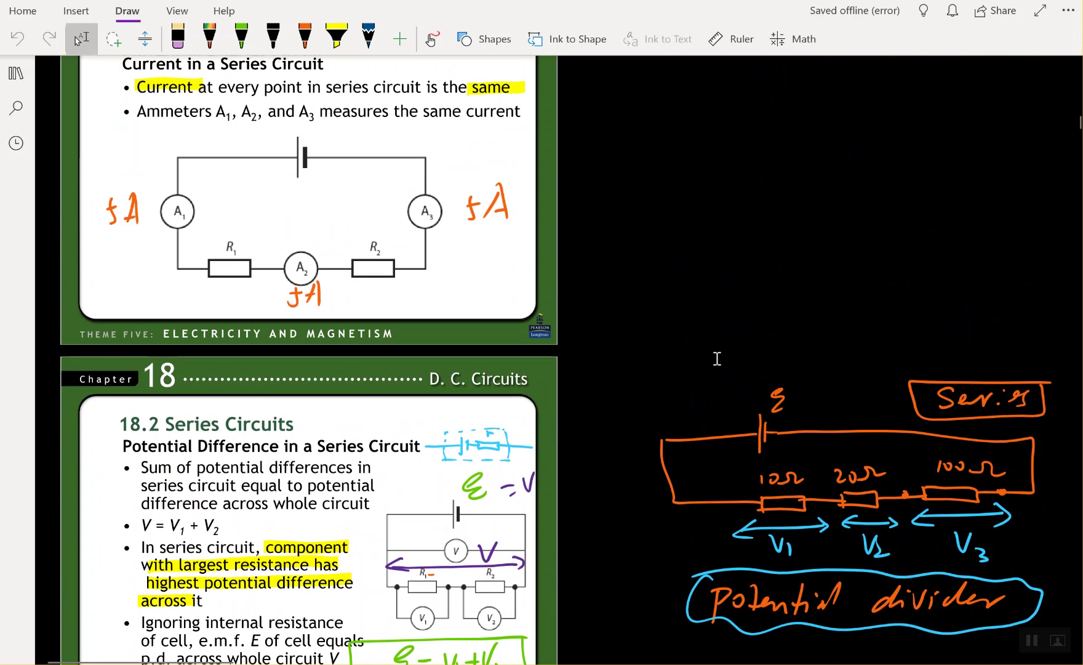
{"action": "scroll", "coordinate": [681, 365], "scroll_direction": "down", "scroll_amount": 2}
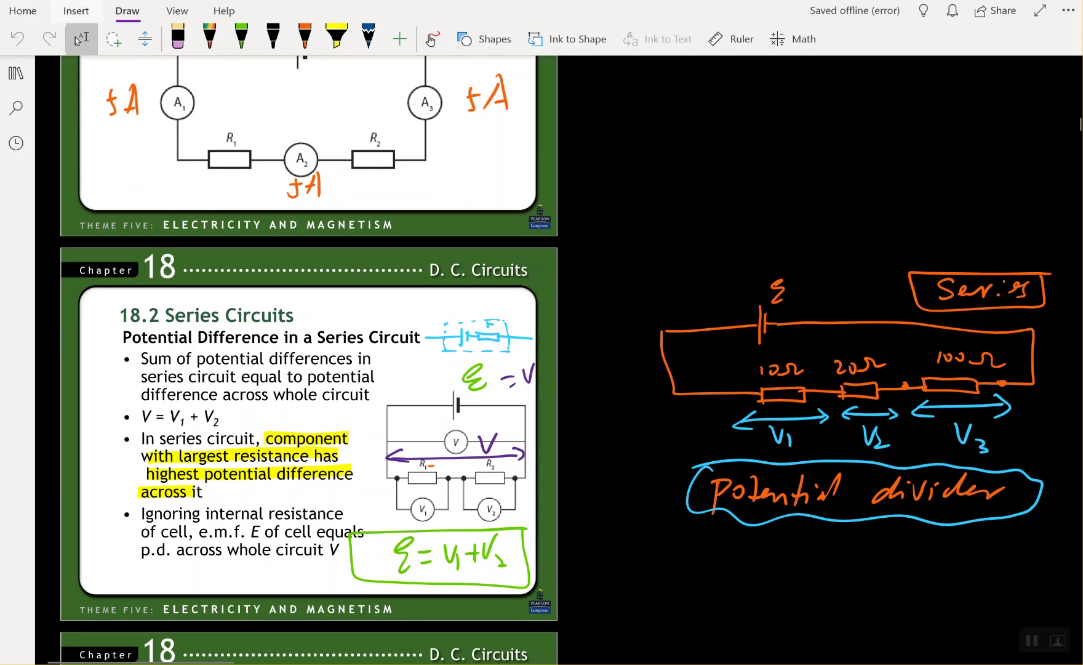
Search the online pictures for "fixed resistor" to insert into the page.
{"action": "left_click", "coordinate": [76, 11]}
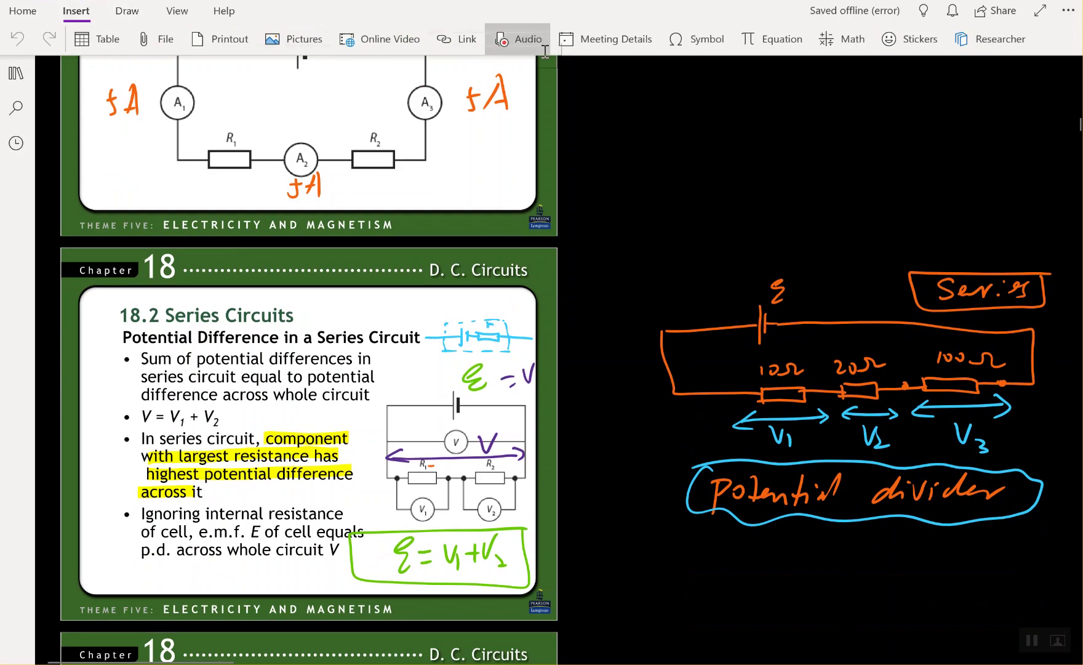
{"action": "left_click", "coordinate": [300, 38]}
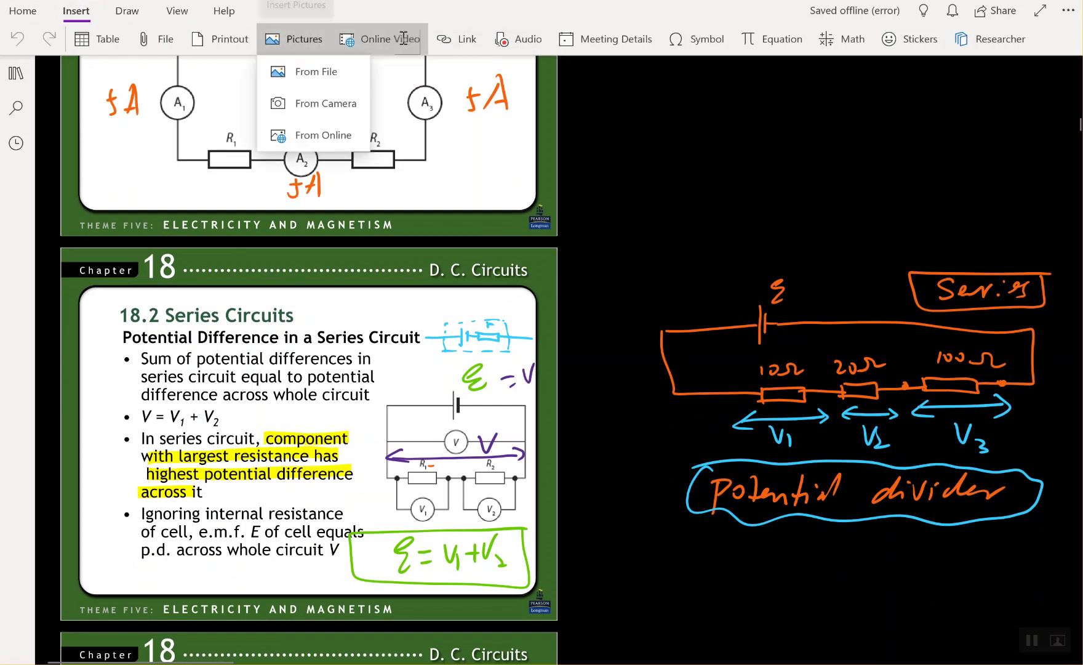
{"action": "left_click", "coordinate": [317, 134]}
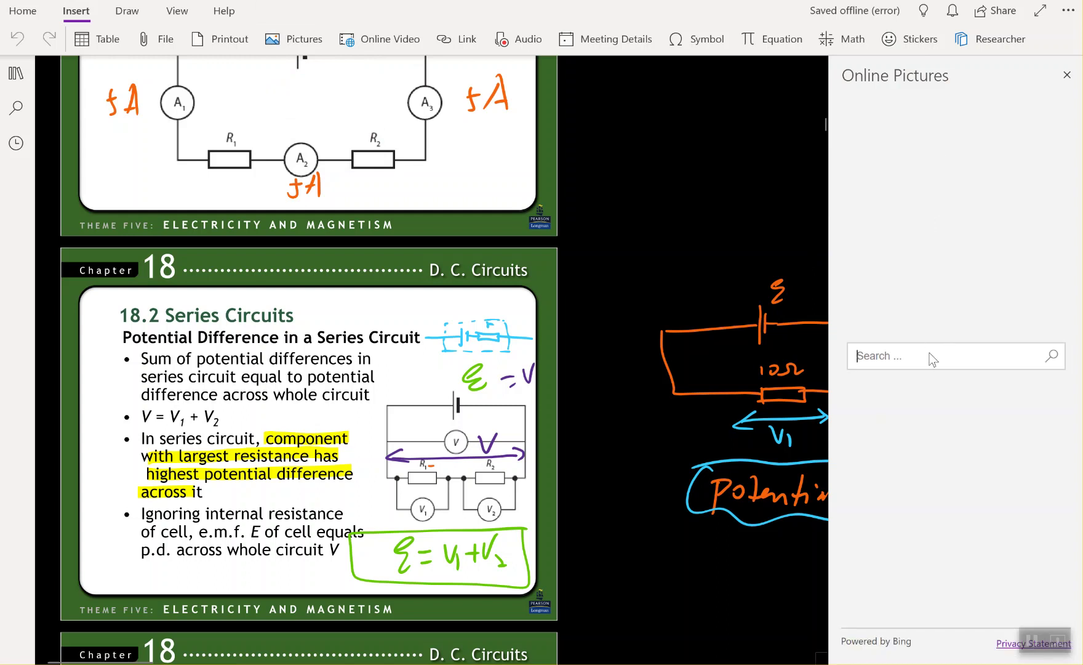
{"action": "type", "text": "fixed resistor"}
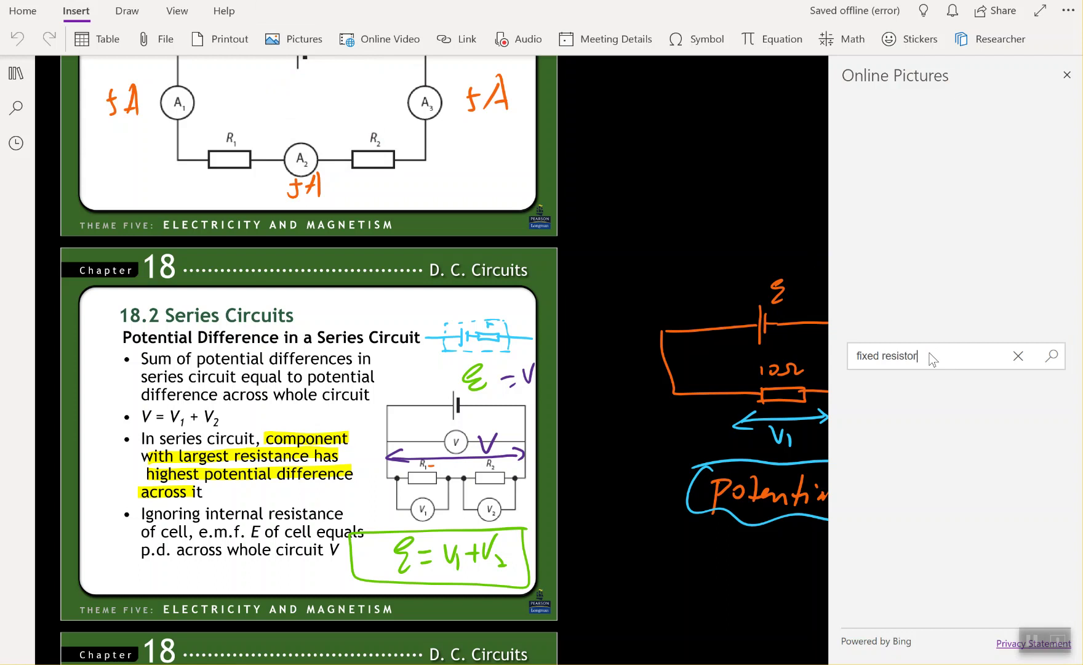
{"action": "left_click", "coordinate": [1052, 359]}
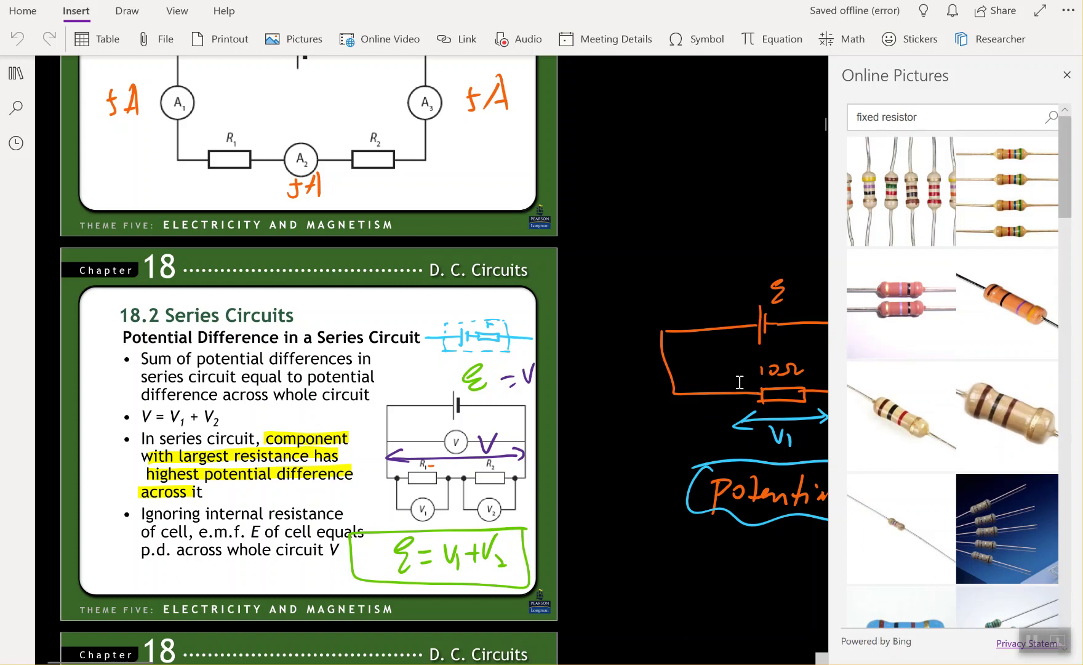
Insert the close-up picture of the beige resistor with brown and black bands and enlarge it to about the slide width below the last slide.
{"action": "left_click", "coordinate": [1003, 406]}
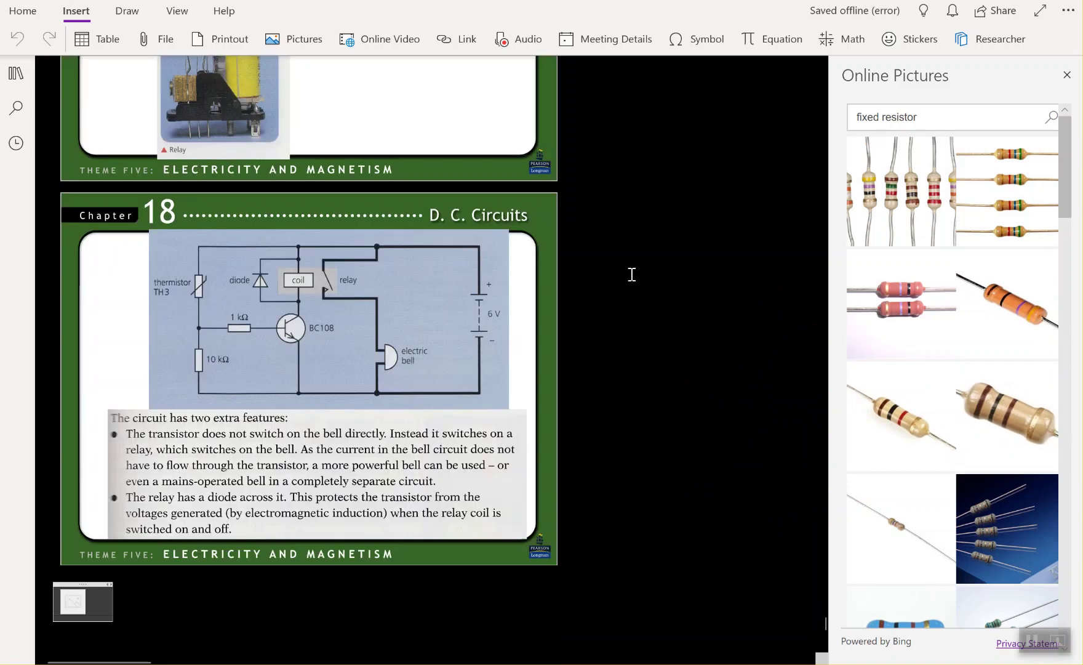
{"action": "scroll", "coordinate": [560, 351], "scroll_direction": "up", "scroll_amount": 3}
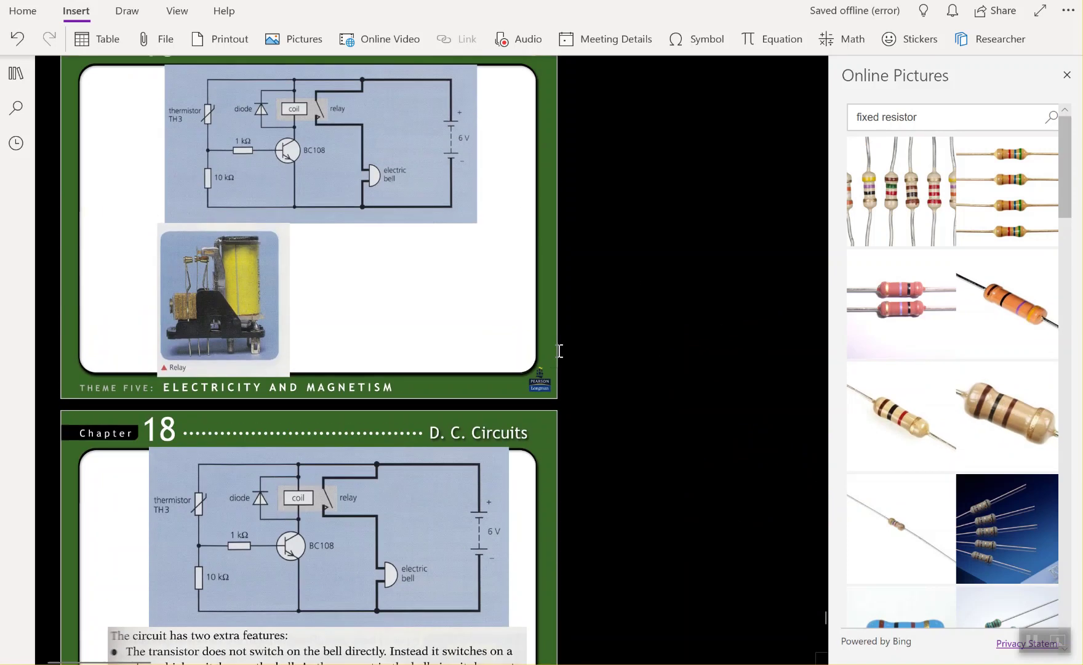
{"action": "scroll", "coordinate": [557, 351], "scroll_direction": "down", "scroll_amount": 7}
{"action": "left_click", "coordinate": [181, 346]}
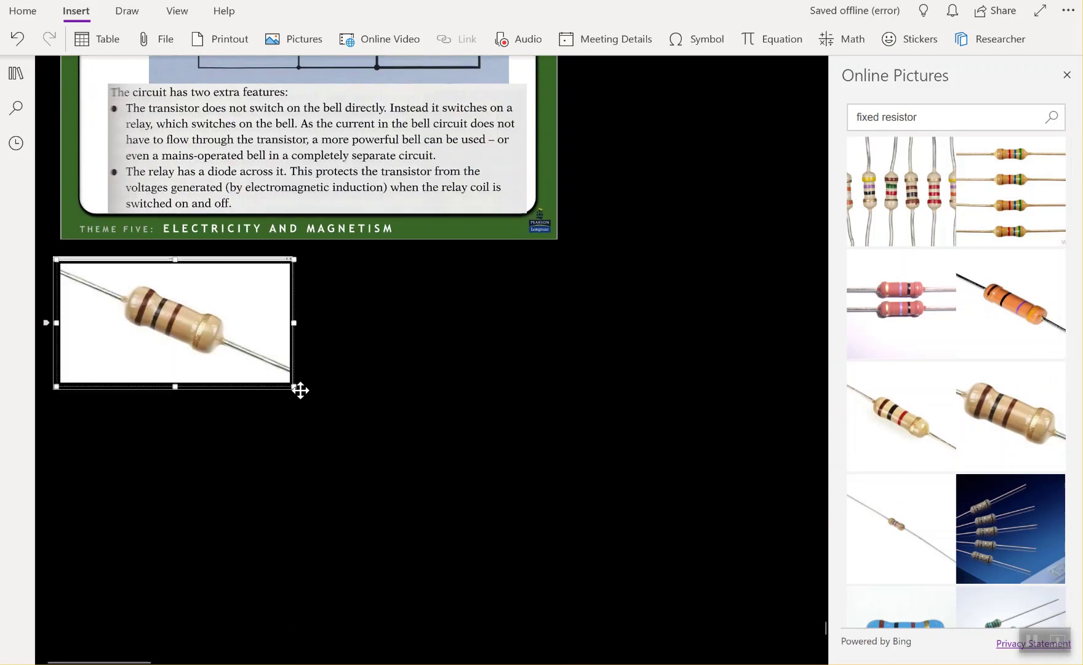
{"action": "left_click_drag", "start_coordinate": [294, 387], "coordinate": [591, 526]}
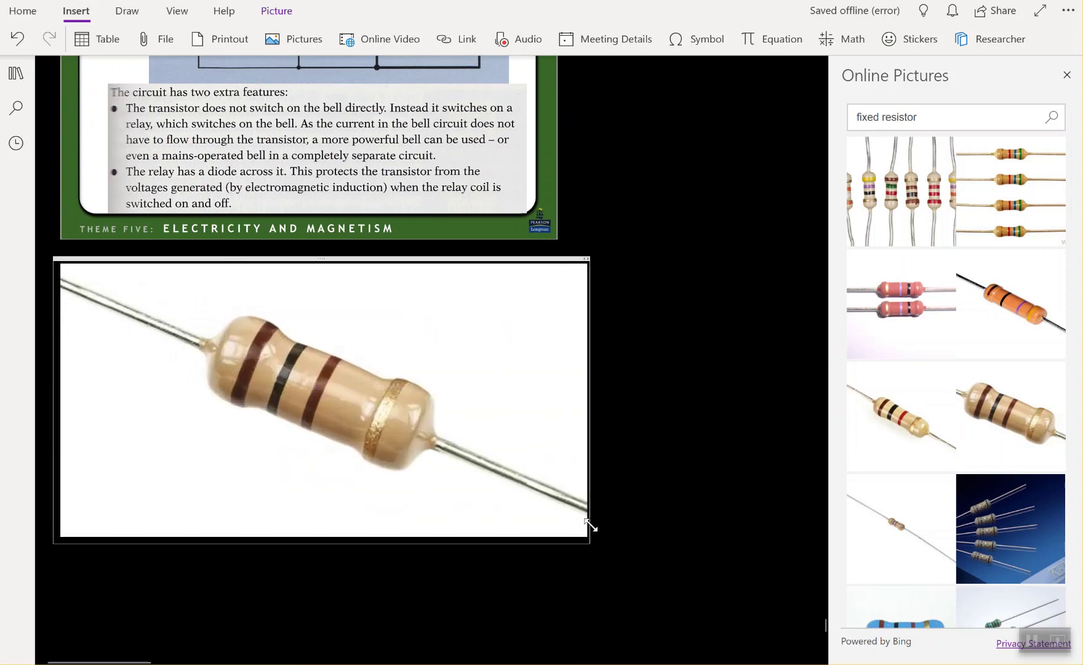
Look back through the relay and electric bell circuit slides to the temperature-sensitive switch slide and its thermistor picture.
{"action": "scroll", "coordinate": [333, 365], "scroll_direction": "up", "scroll_amount": 5}
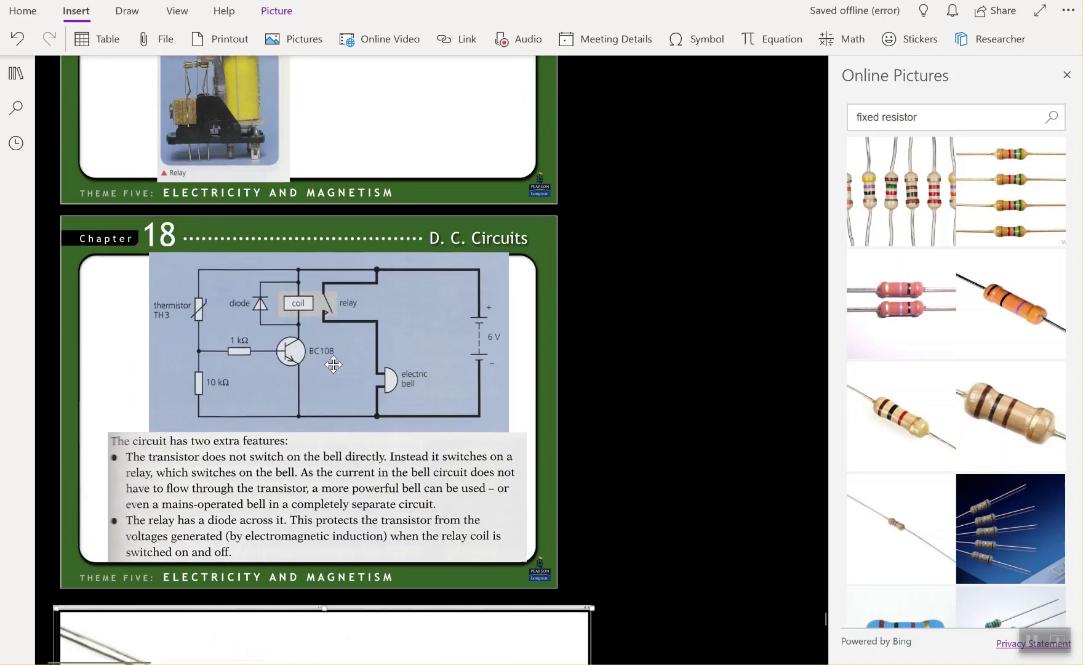
{"action": "scroll", "coordinate": [333, 365], "scroll_direction": "up", "scroll_amount": 10}
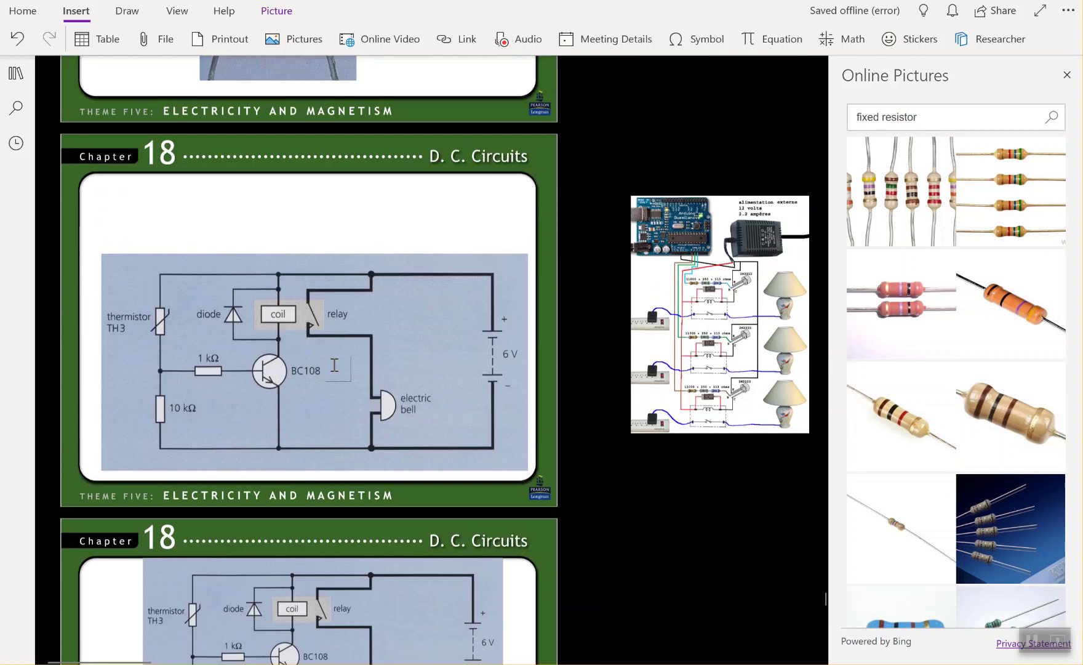
{"action": "scroll", "coordinate": [334, 365], "scroll_direction": "up", "scroll_amount": 2}
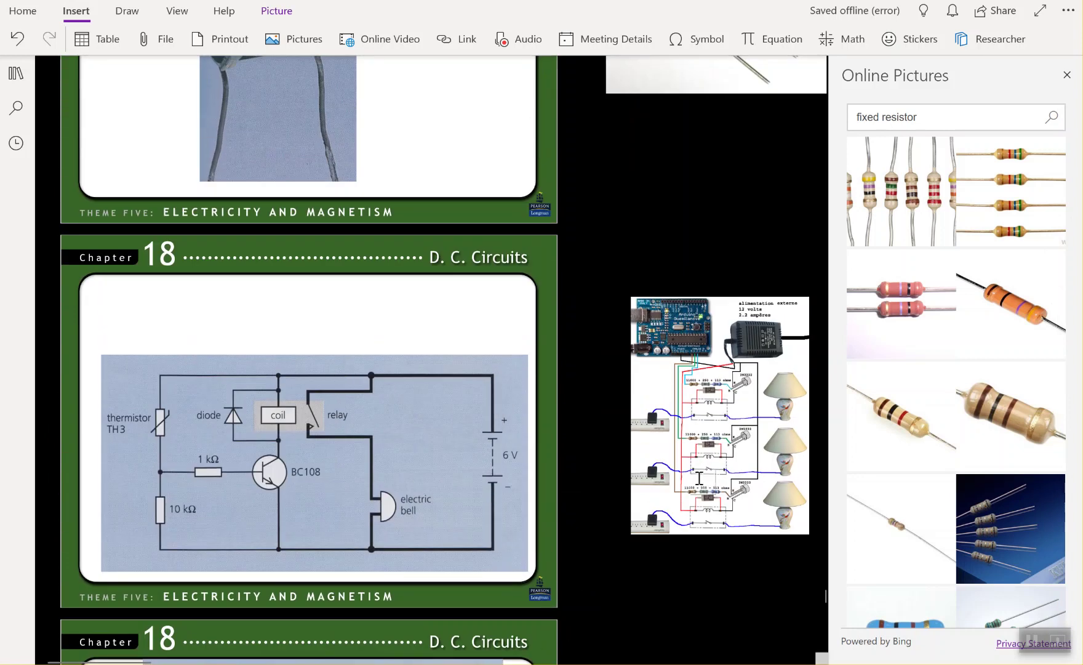
{"action": "scroll", "coordinate": [699, 478], "scroll_direction": "right", "scroll_amount": 3}
{"action": "scroll", "coordinate": [699, 478], "scroll_direction": "up", "scroll_amount": 2, "text": "ctrl"}
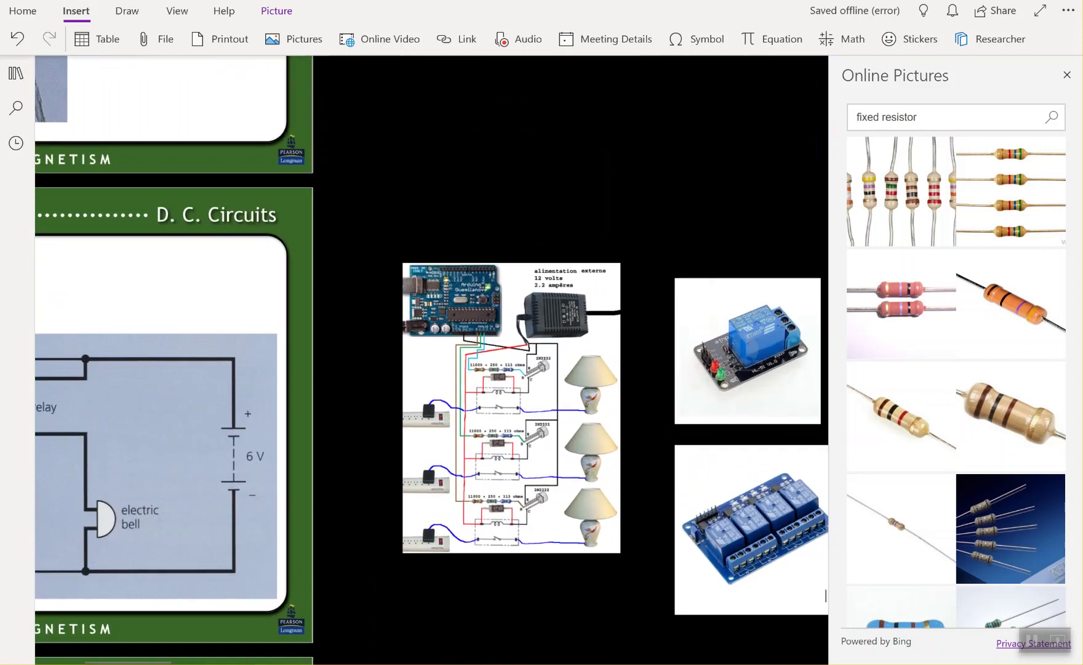
{"action": "scroll", "coordinate": [825, 596], "scroll_direction": "down", "scroll_amount": 4, "text": "ctrl"}
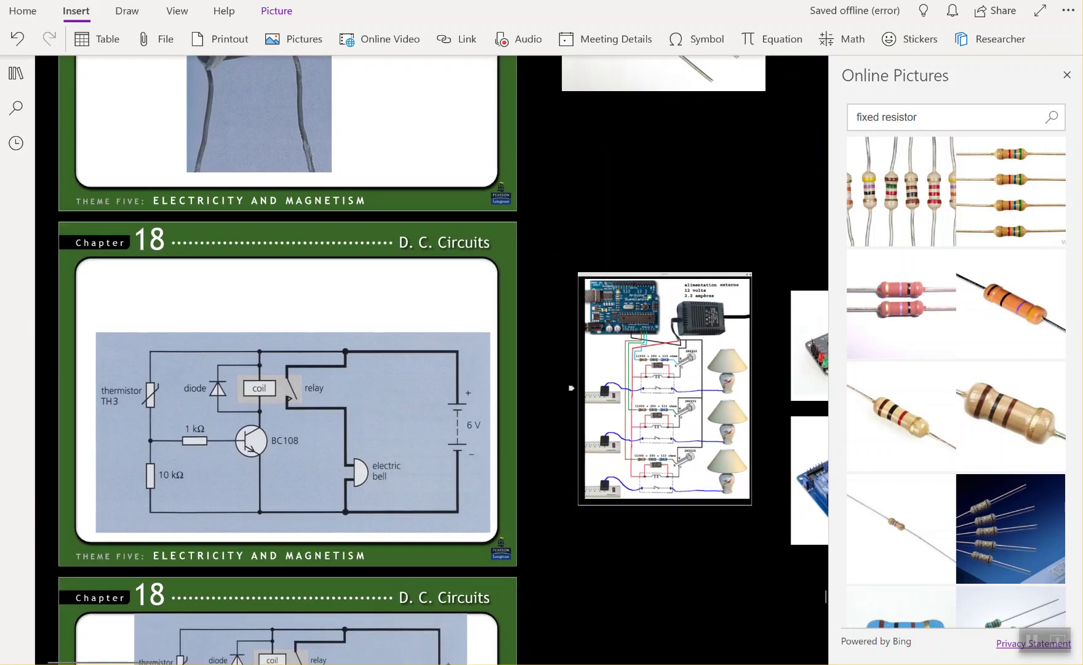
{"action": "scroll", "coordinate": [504, 406], "scroll_direction": "up", "scroll_amount": 5}
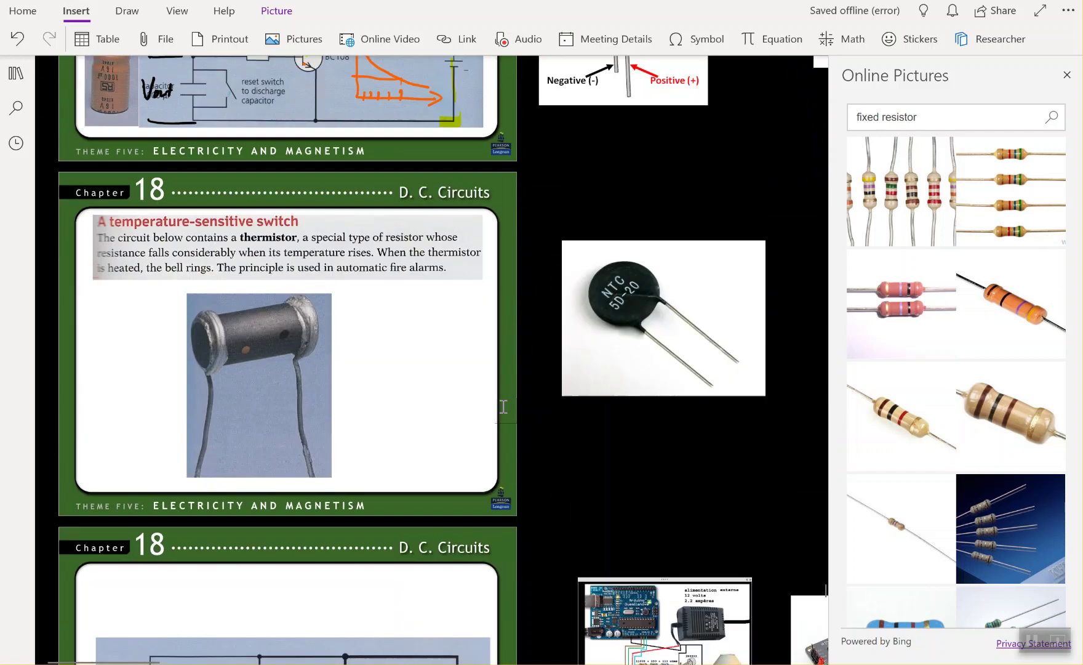
{"action": "scroll", "coordinate": [504, 406], "scroll_direction": "down", "scroll_amount": 2}
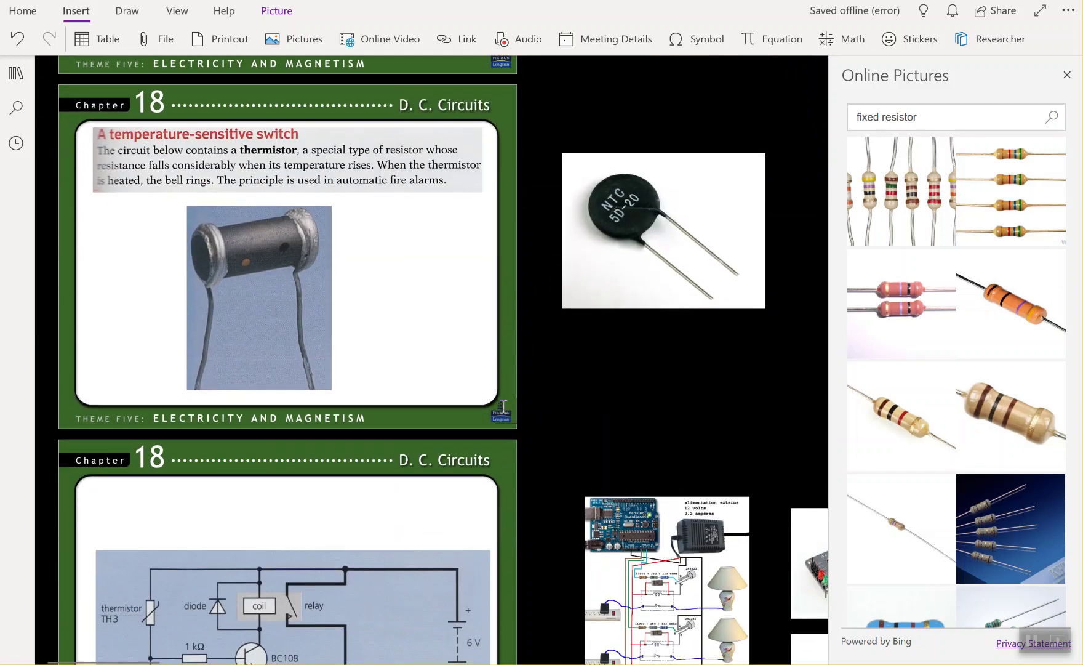
{"action": "scroll", "coordinate": [504, 406], "scroll_direction": "down", "scroll_amount": 2}
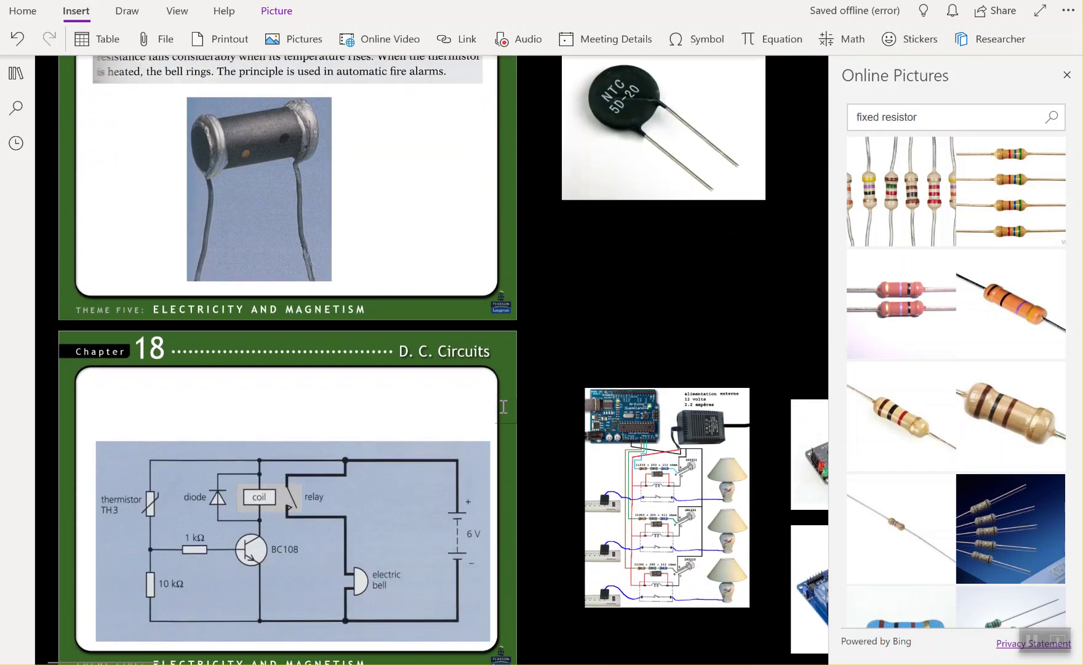
{"action": "scroll", "coordinate": [504, 407], "scroll_direction": "up", "scroll_amount": 2}
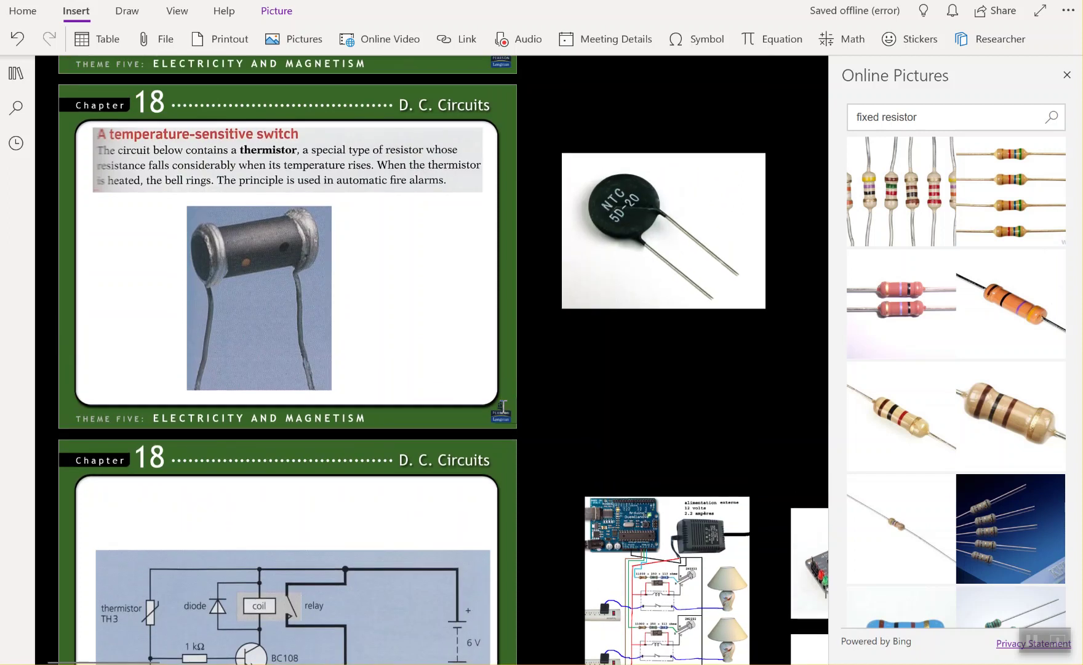
{"action": "scroll", "coordinate": [504, 407], "scroll_direction": "down", "scroll_amount": 2}
{"action": "scroll", "coordinate": [554, 358], "scroll_direction": "up", "scroll_amount": 2}
{"action": "scroll", "coordinate": [570, 369], "scroll_direction": "right", "scroll_amount": 1}
{"action": "scroll", "coordinate": [720, 152], "scroll_direction": "up", "scroll_amount": 2}
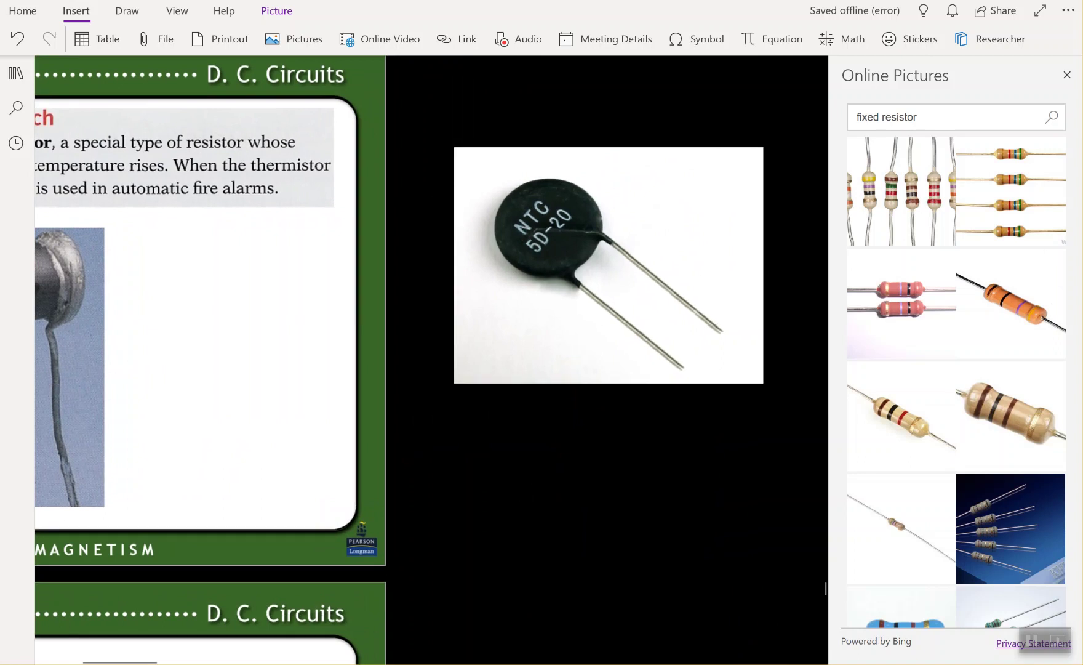
Examine the Arduino lamp wiring and relay module pictures placed beside the electric bell circuit slide.
{"action": "scroll", "coordinate": [300, 325], "scroll_direction": "down", "scroll_amount": 3}
{"action": "left_click", "coordinate": [577, 370]}
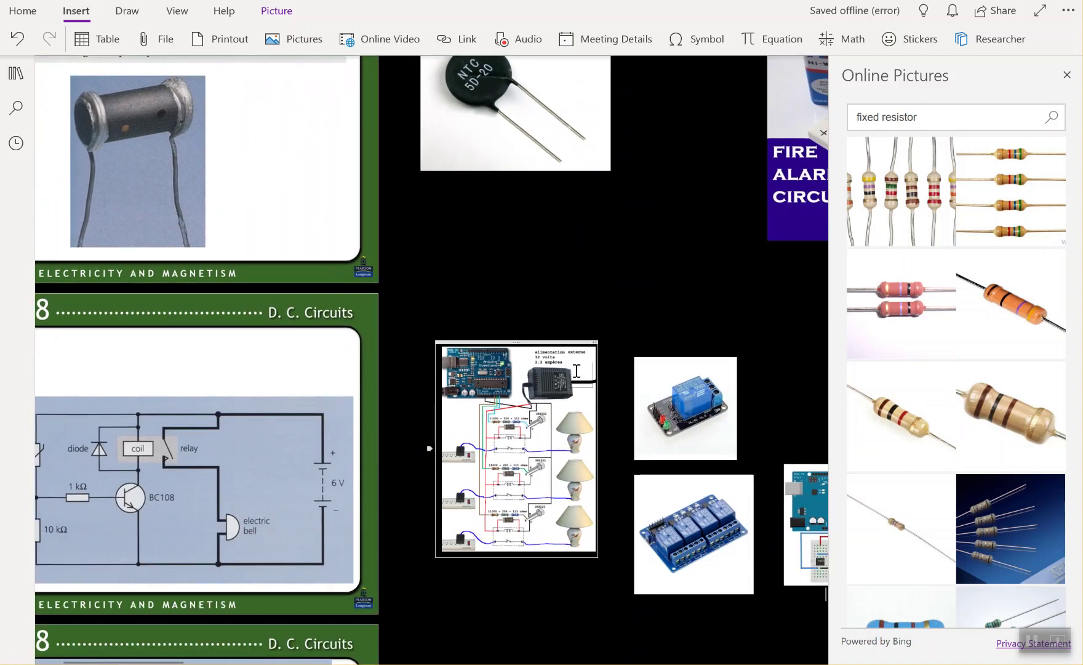
{"action": "scroll", "coordinate": [577, 370], "scroll_direction": "up", "scroll_amount": 2}
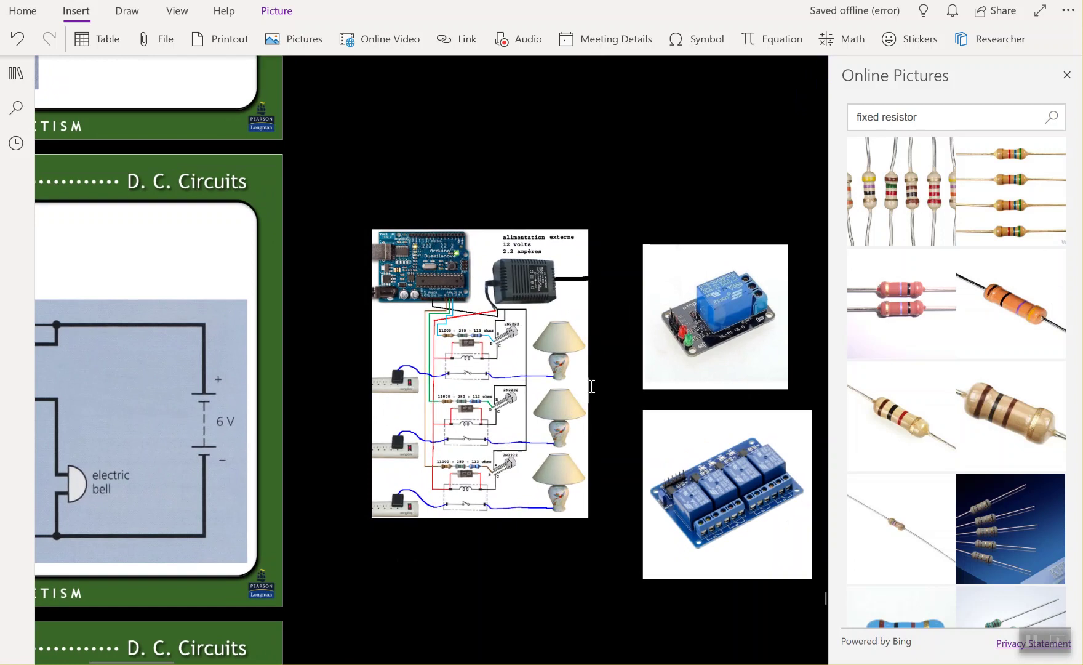
{"action": "scroll", "coordinate": [622, 389], "scroll_direction": "right", "scroll_amount": 5}
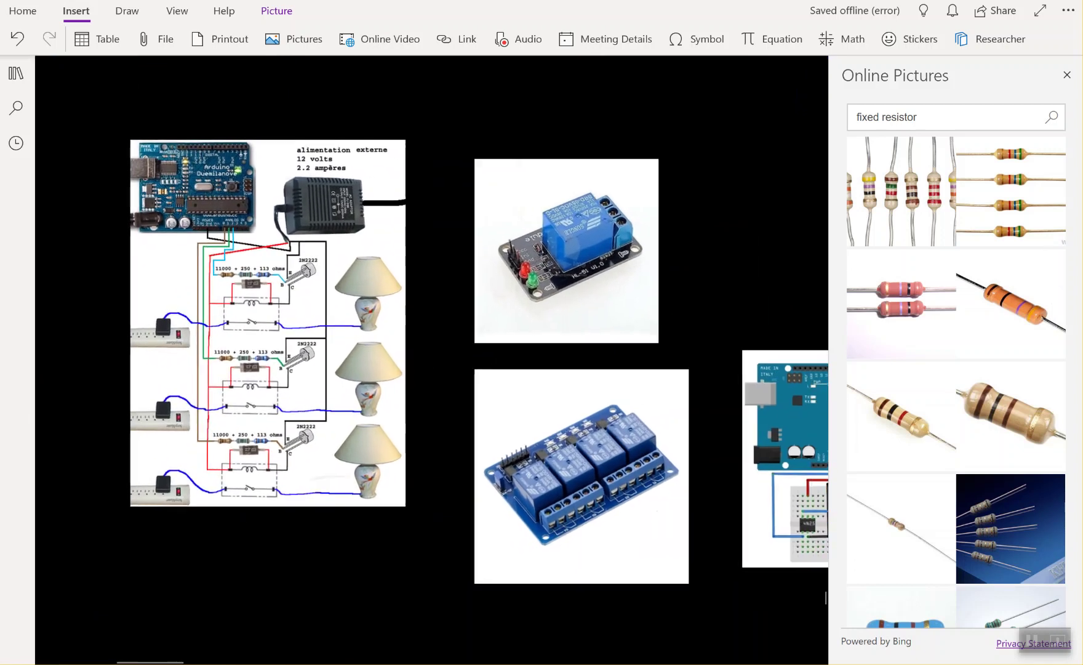
{"action": "scroll", "coordinate": [442, 360], "scroll_direction": "down", "scroll_amount": 5, "text": "ctrl"}
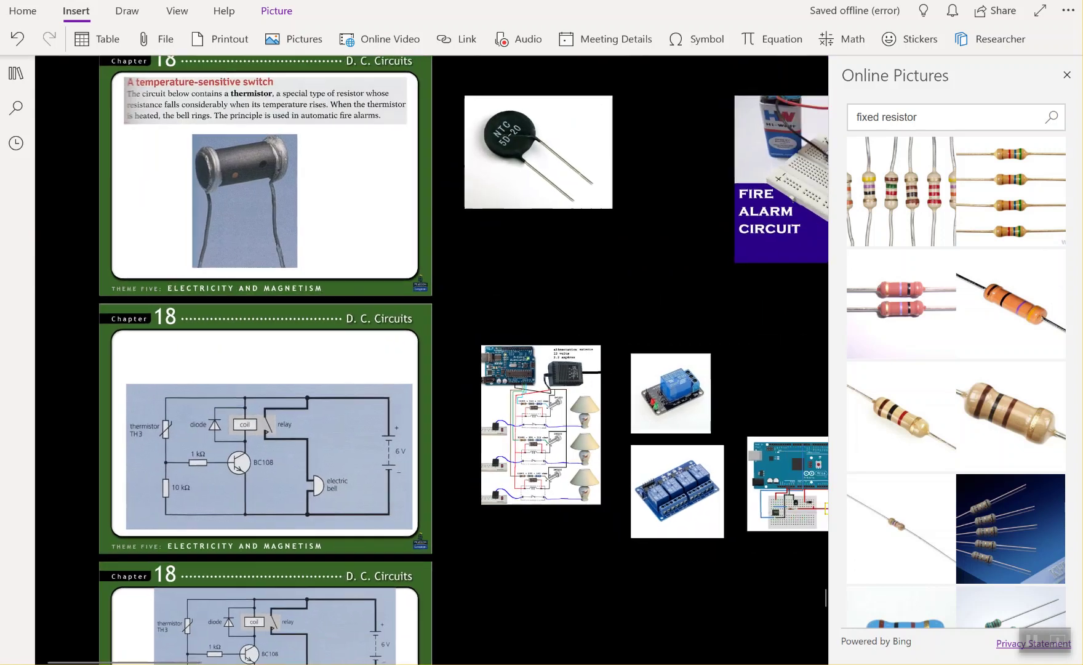
{"action": "scroll", "coordinate": [442, 360], "scroll_direction": "right", "scroll_amount": 1}
{"action": "scroll", "coordinate": [514, 281], "scroll_direction": "up", "scroll_amount": 4, "text": "ctrl"}
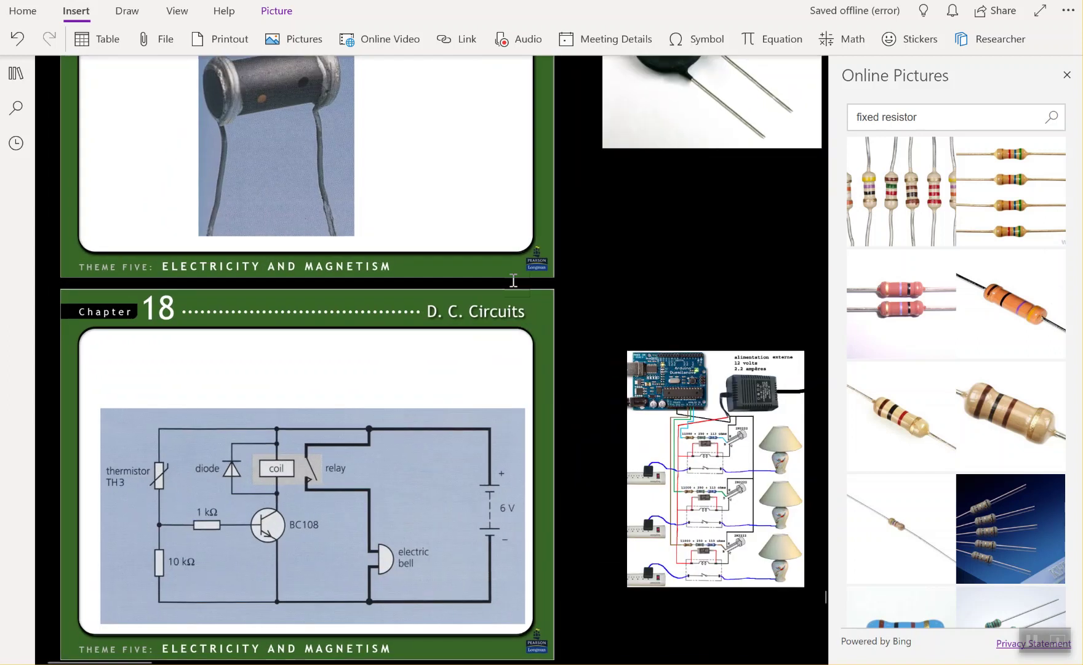